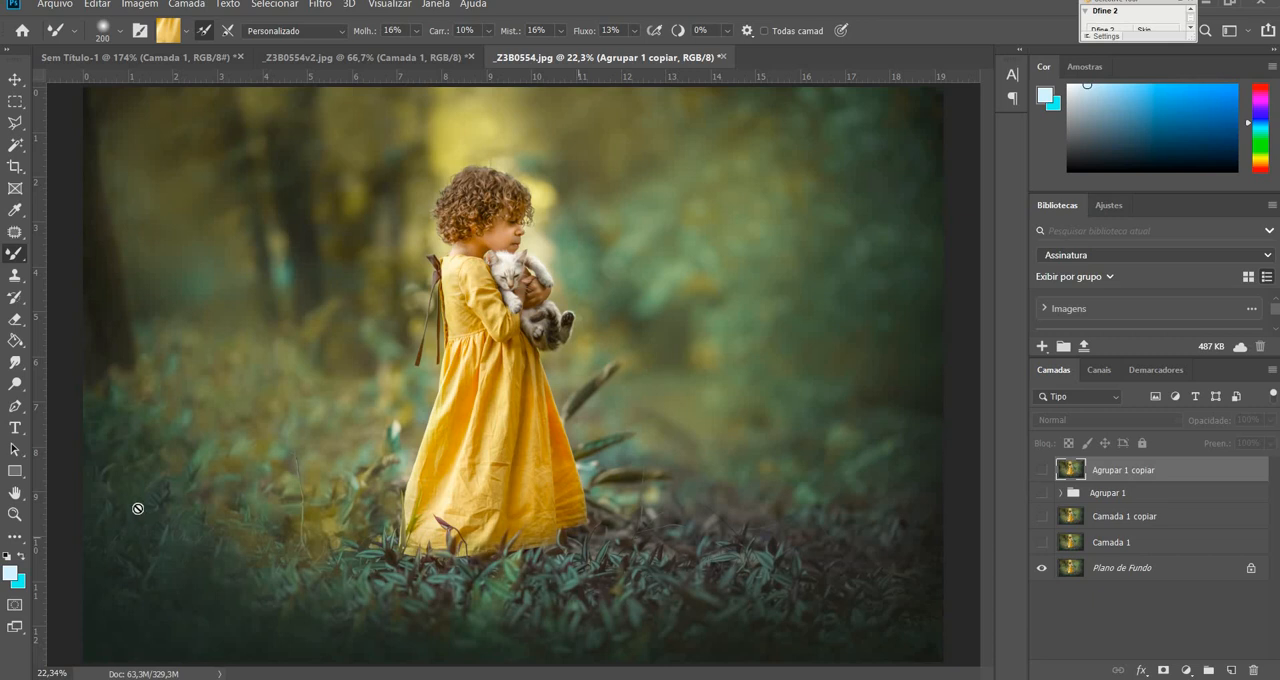
Show the Agrupar 1 copiar layer over the original to compare the dress's wrinkles up close.
left_click(15, 514)
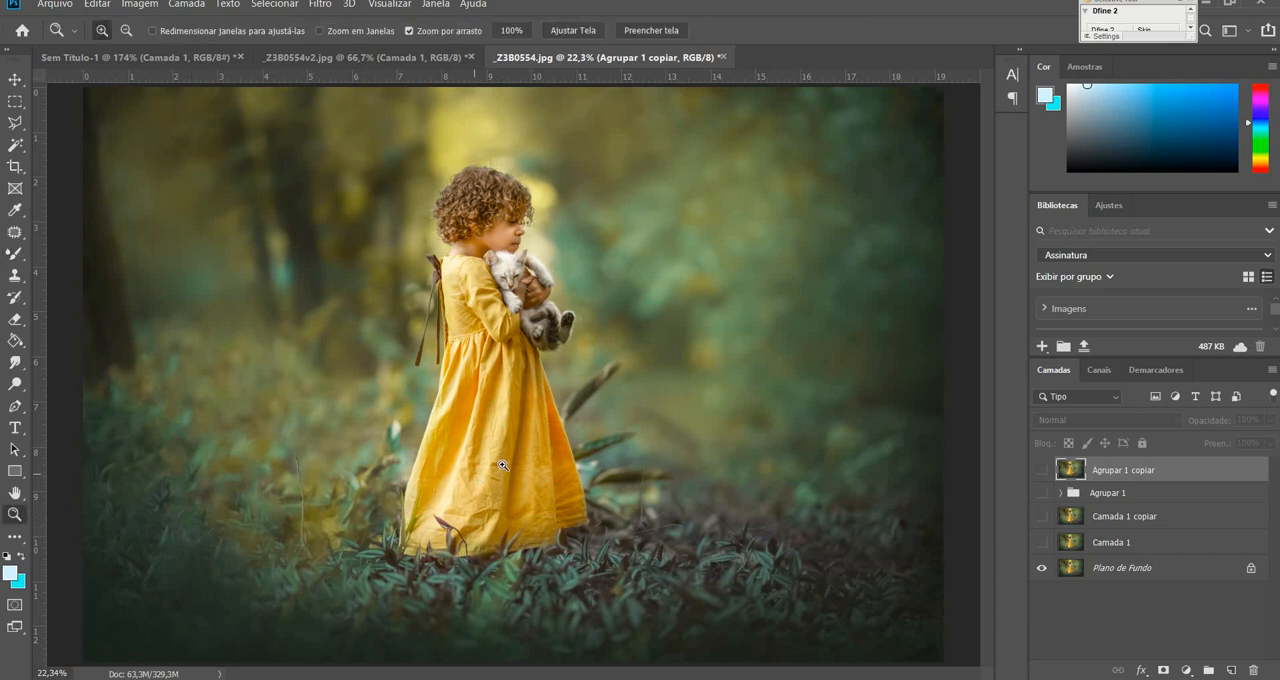
mouse_move(503, 465)
left_mouse_down()
mouse_move(515, 462)
mouse_move(493, 463)
left_mouse_up()
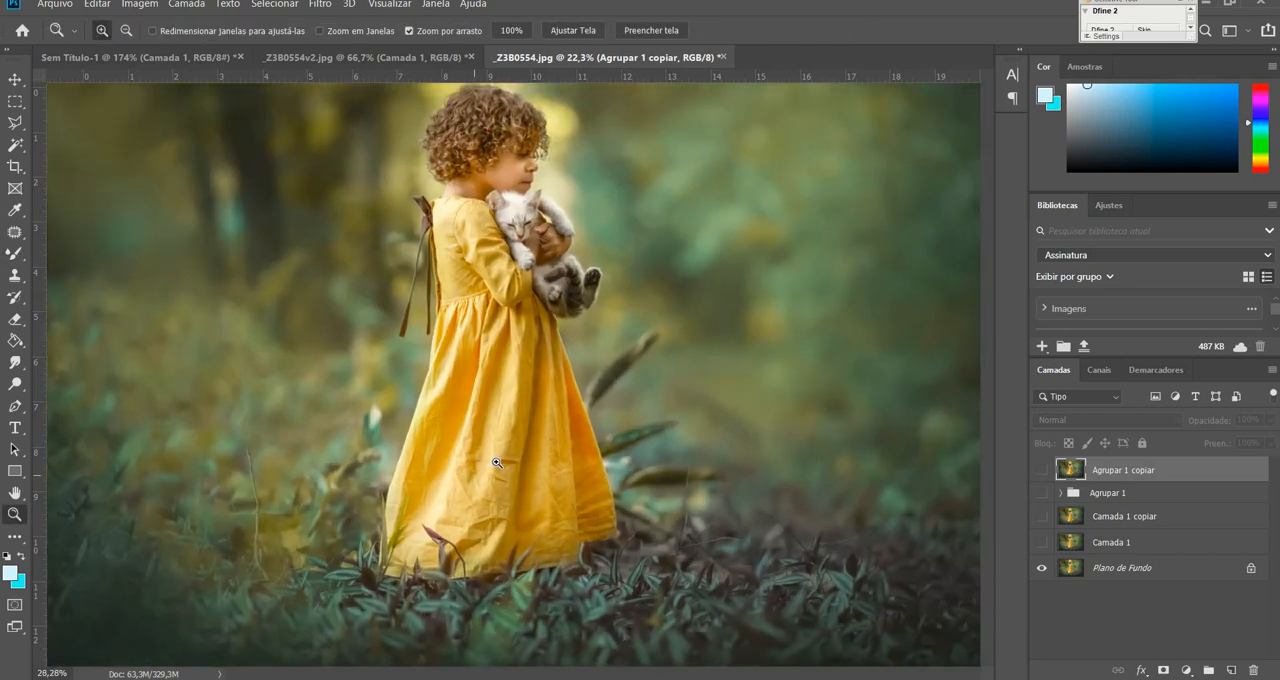
left_click(1041, 472)
left_click(1041, 472)
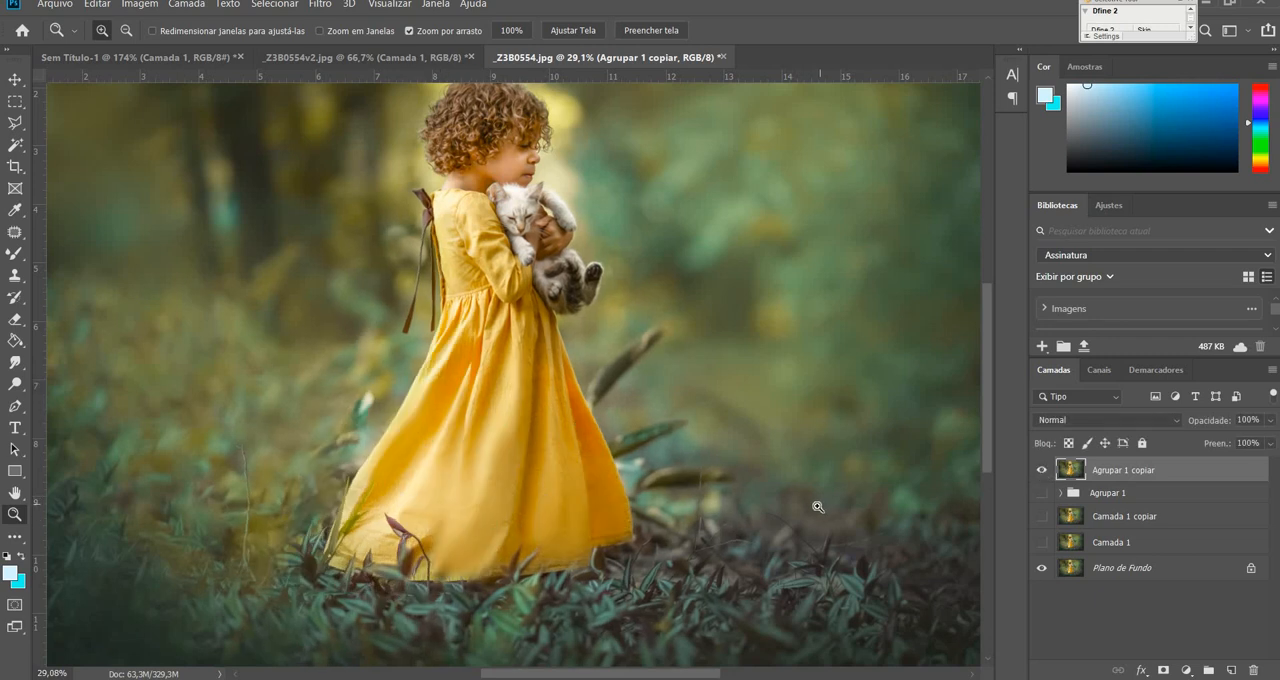
key("ctrl+0")
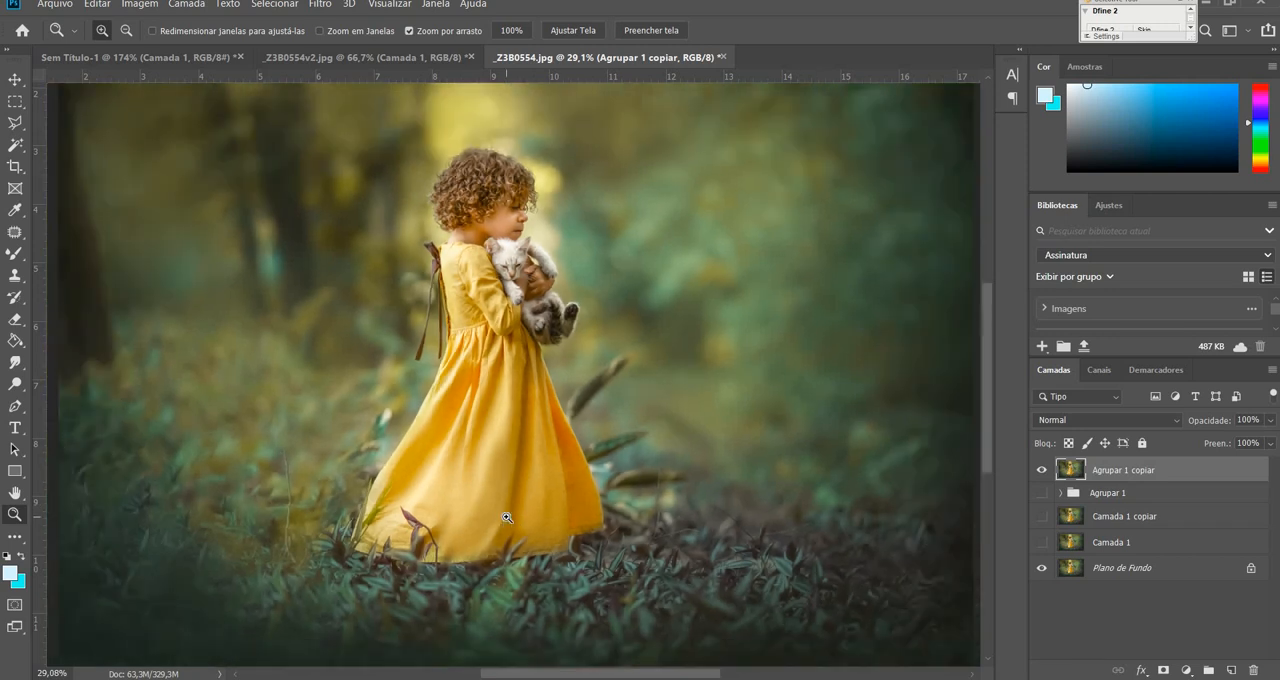
Delete the Agrupar 1 copiar, Agrupar 1, Camada 1 copiar and Camada 1 layers, and duplicate the Plano de Fundo layer.
left_click(1120, 499)
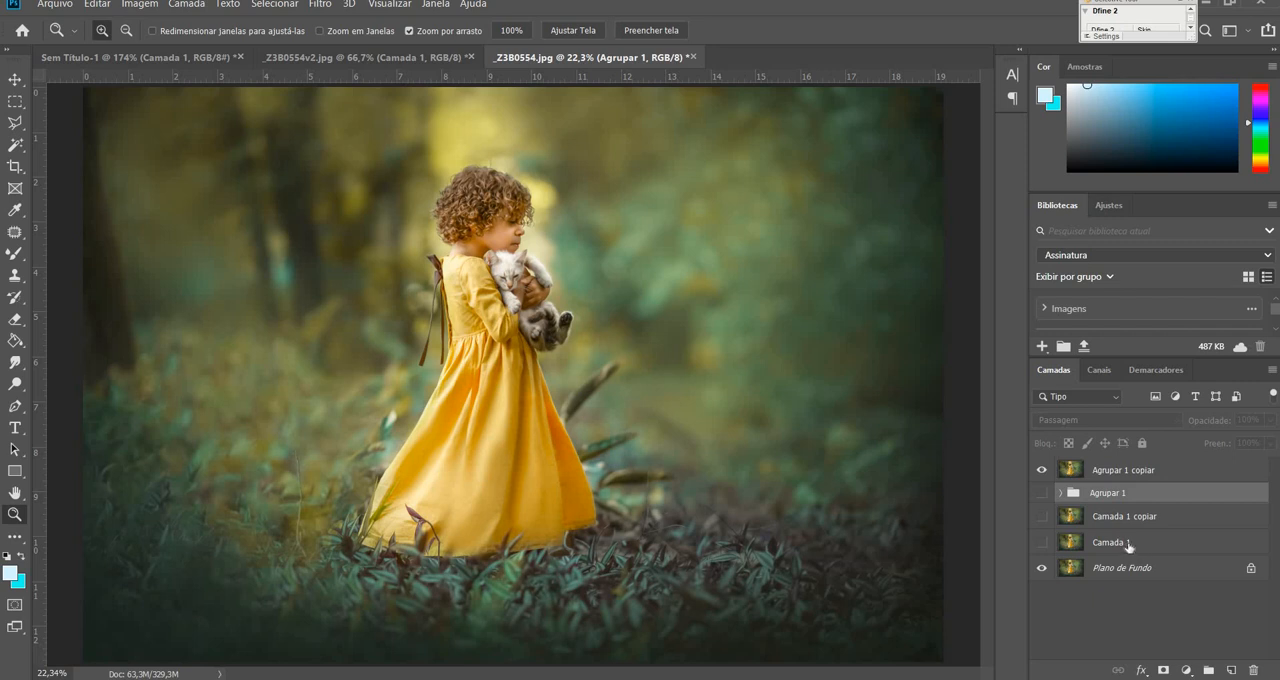
left_click(1133, 546, "shift")
key("Delete")
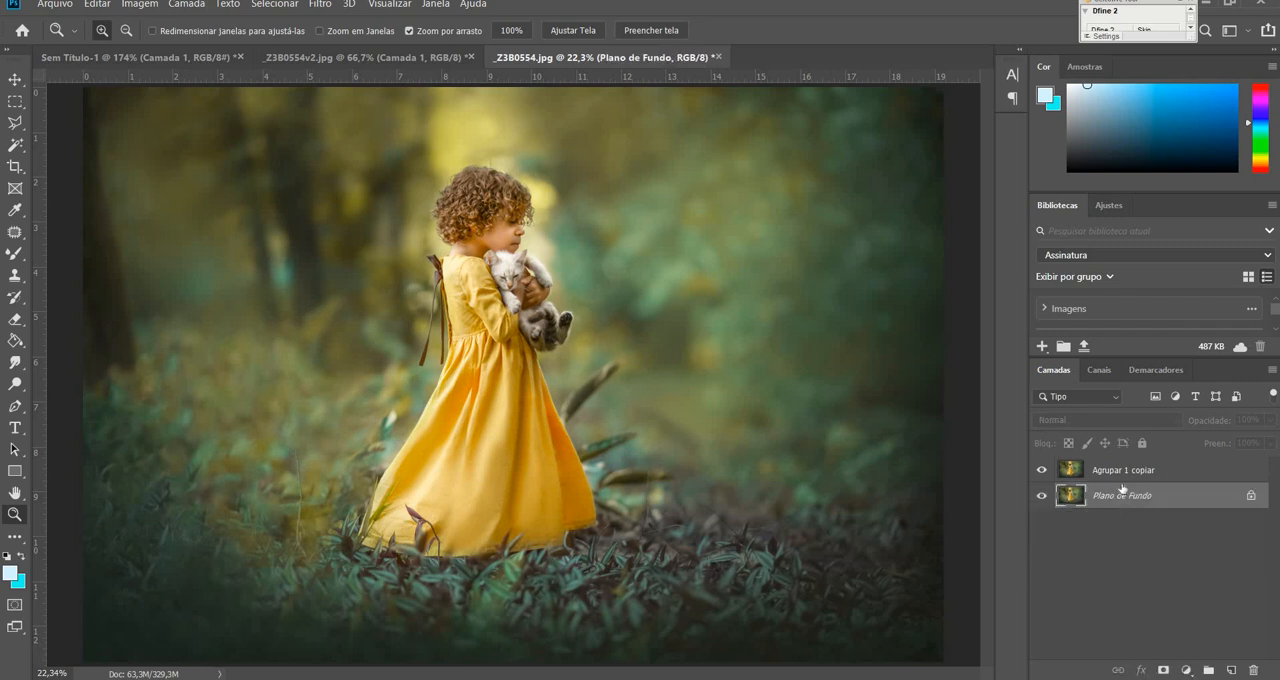
left_click(1125, 472)
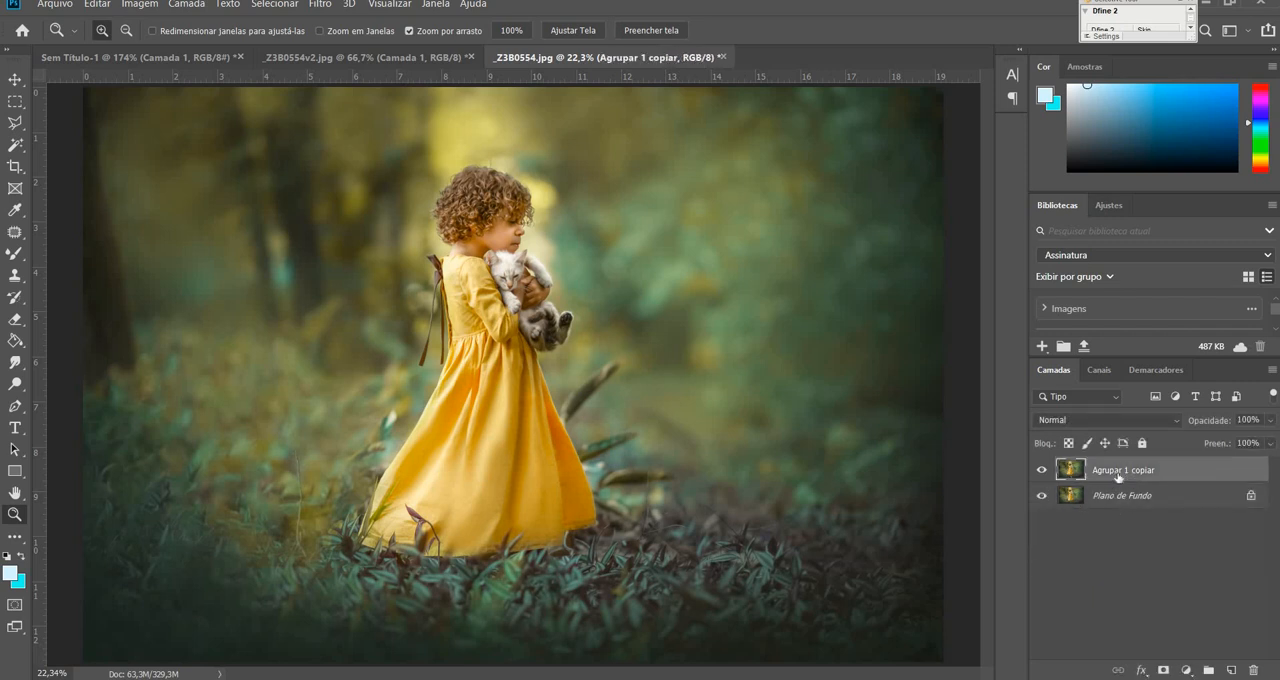
key("ctrl+e")
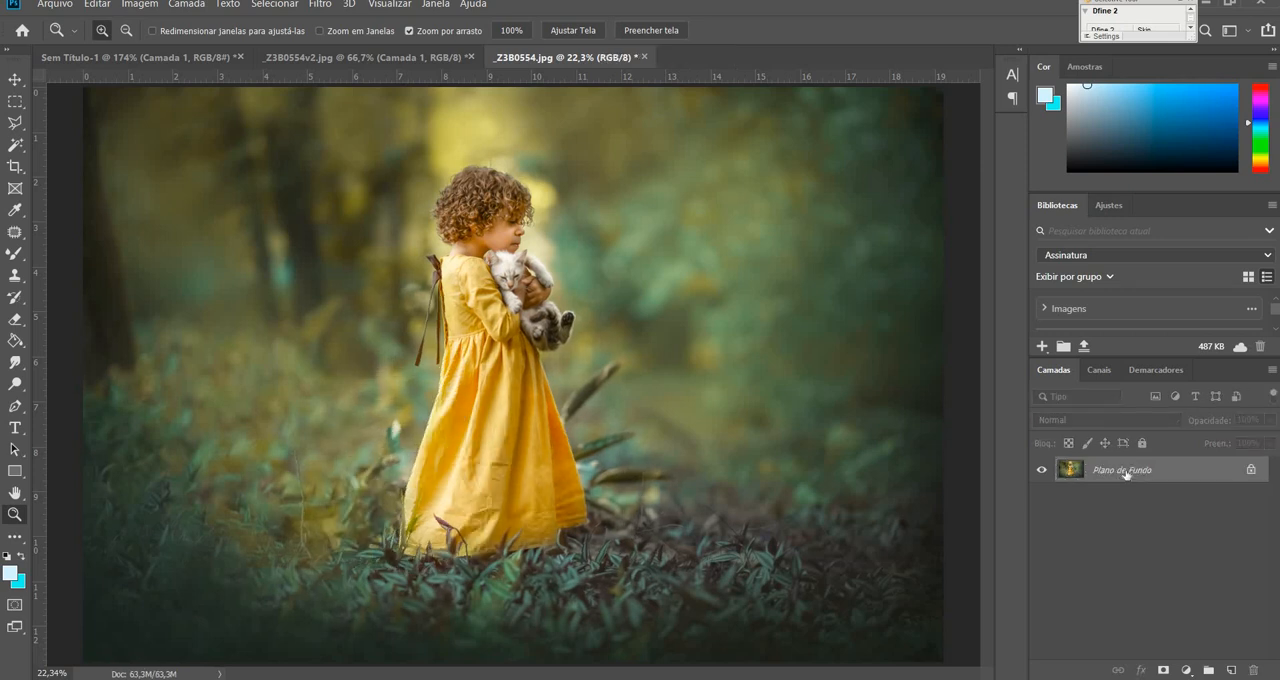
key("ctrl+j")
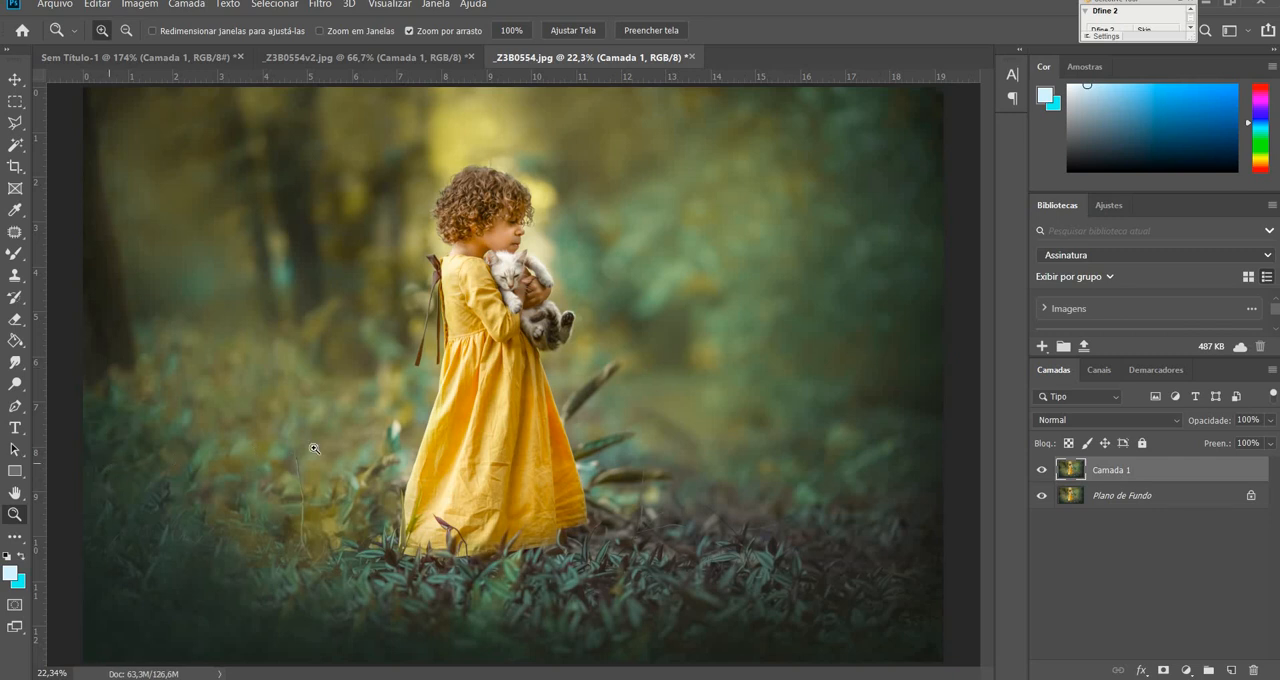
Activate the Mixer Brush (Pincel de mistura) with the wrinkled skirt in close view.
left_click_drag(491, 477, 596, 412)
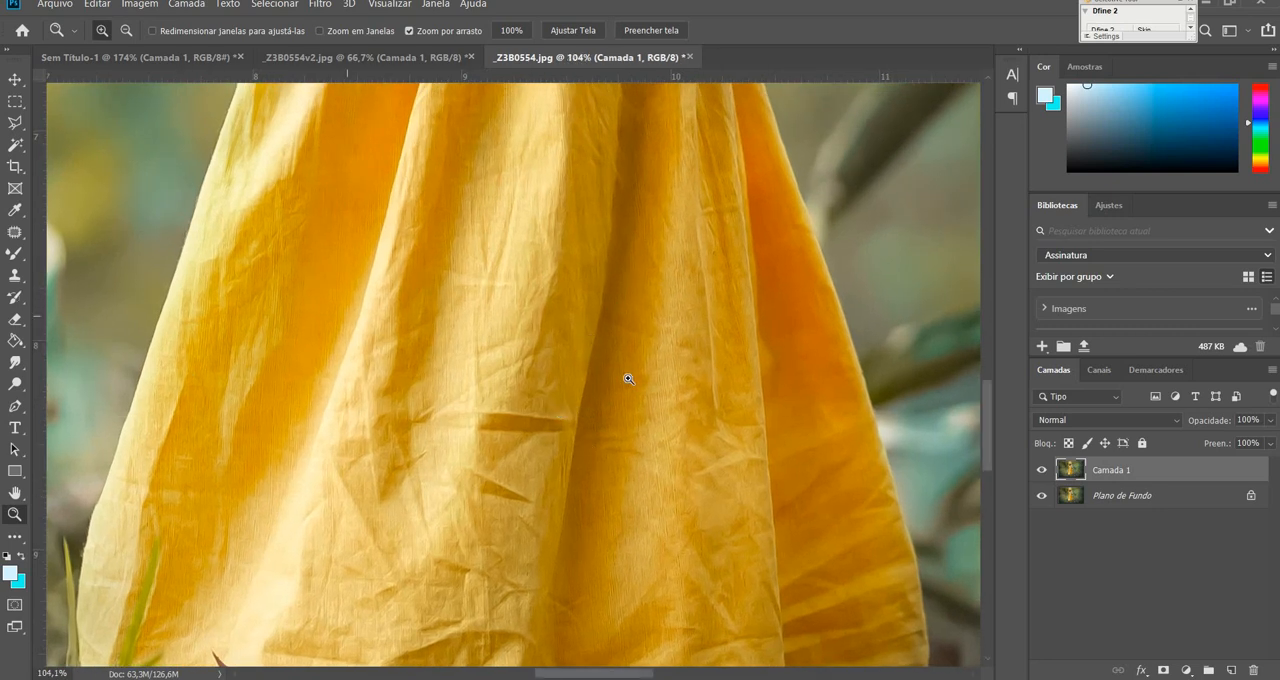
left_click(20, 257)
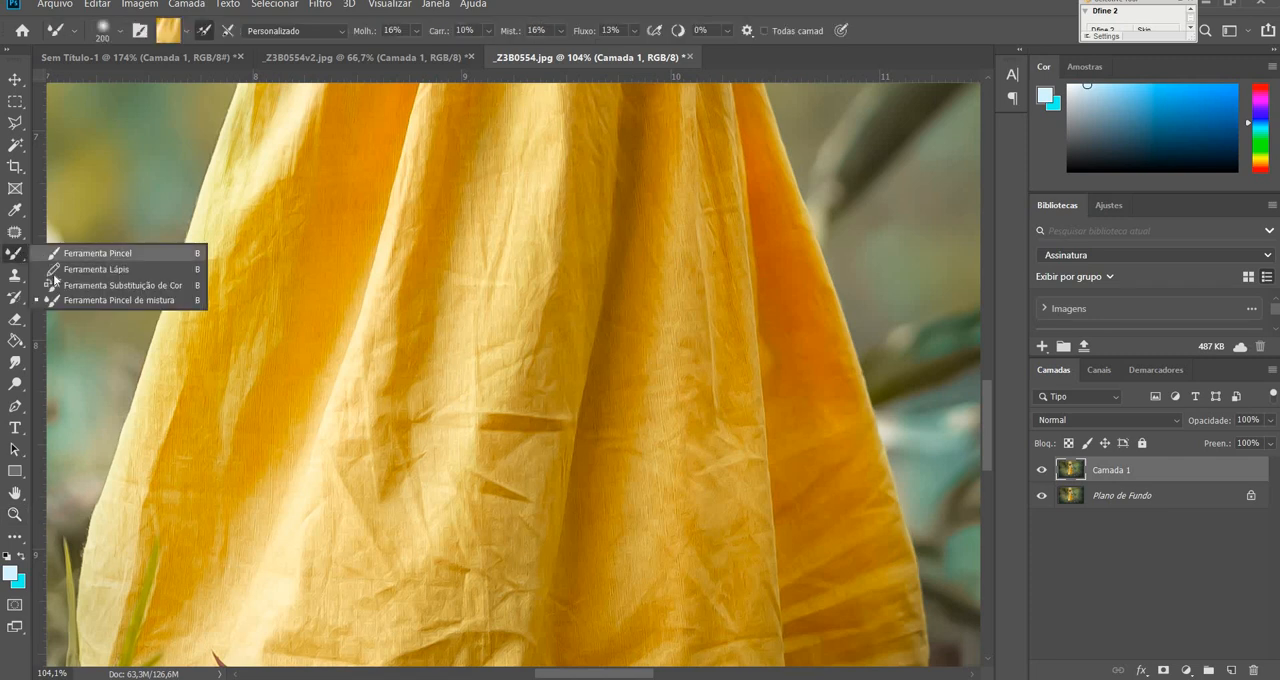
left_click(66, 302)
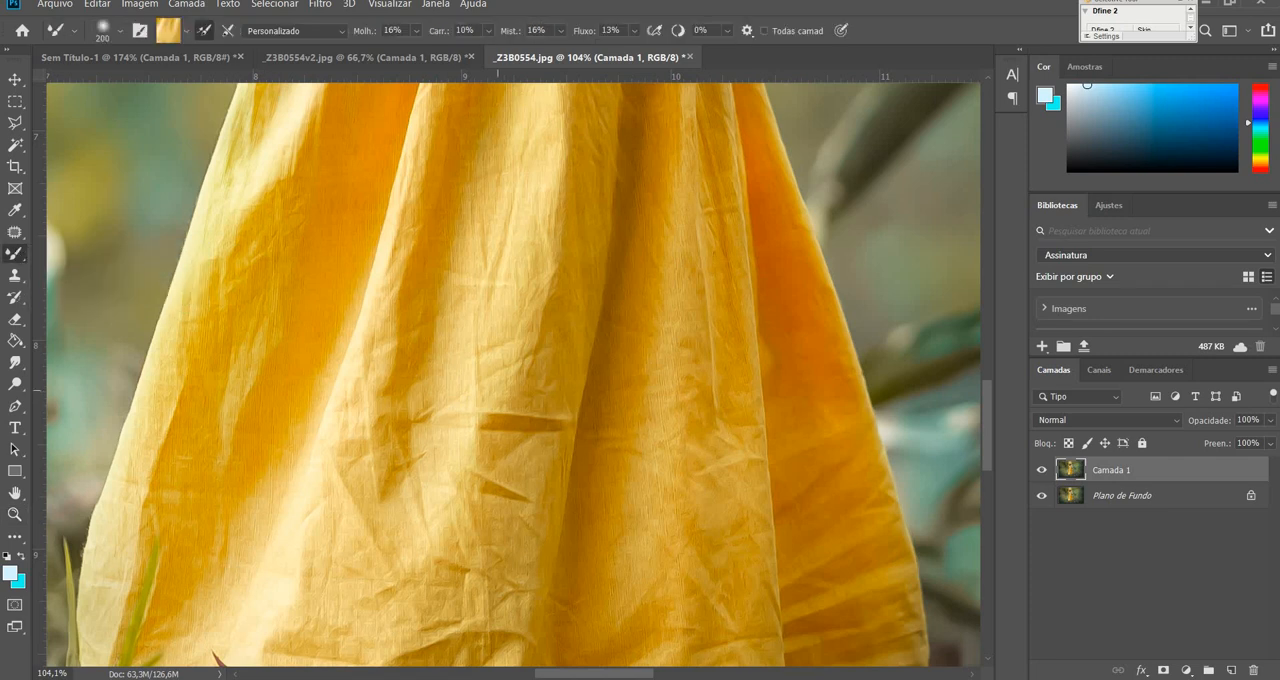
scroll(498, 390, "down", 1)
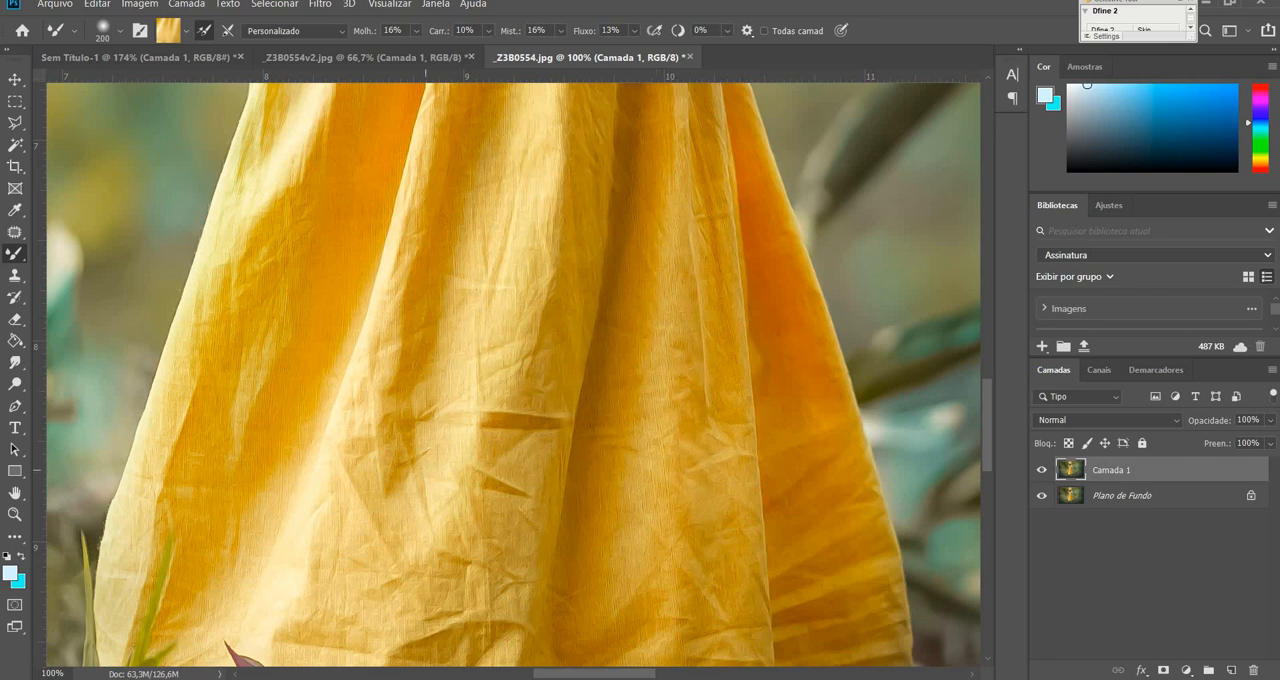
right_click(16, 256)
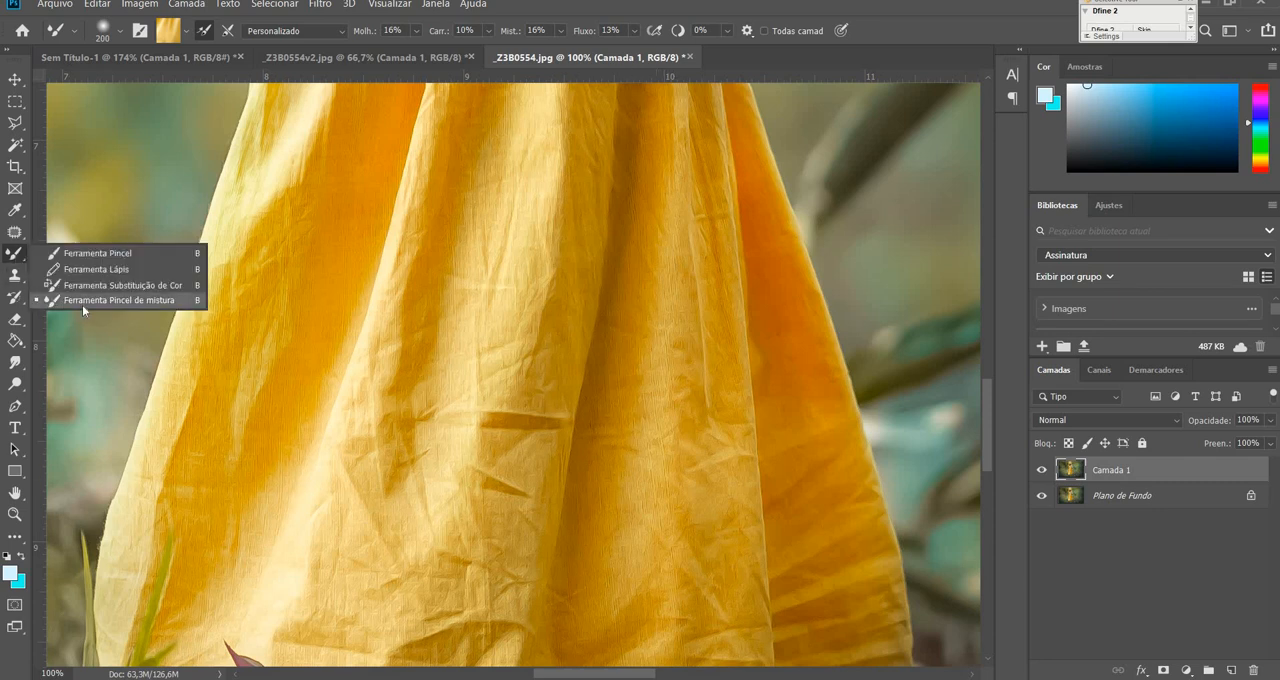
left_click(12, 254)
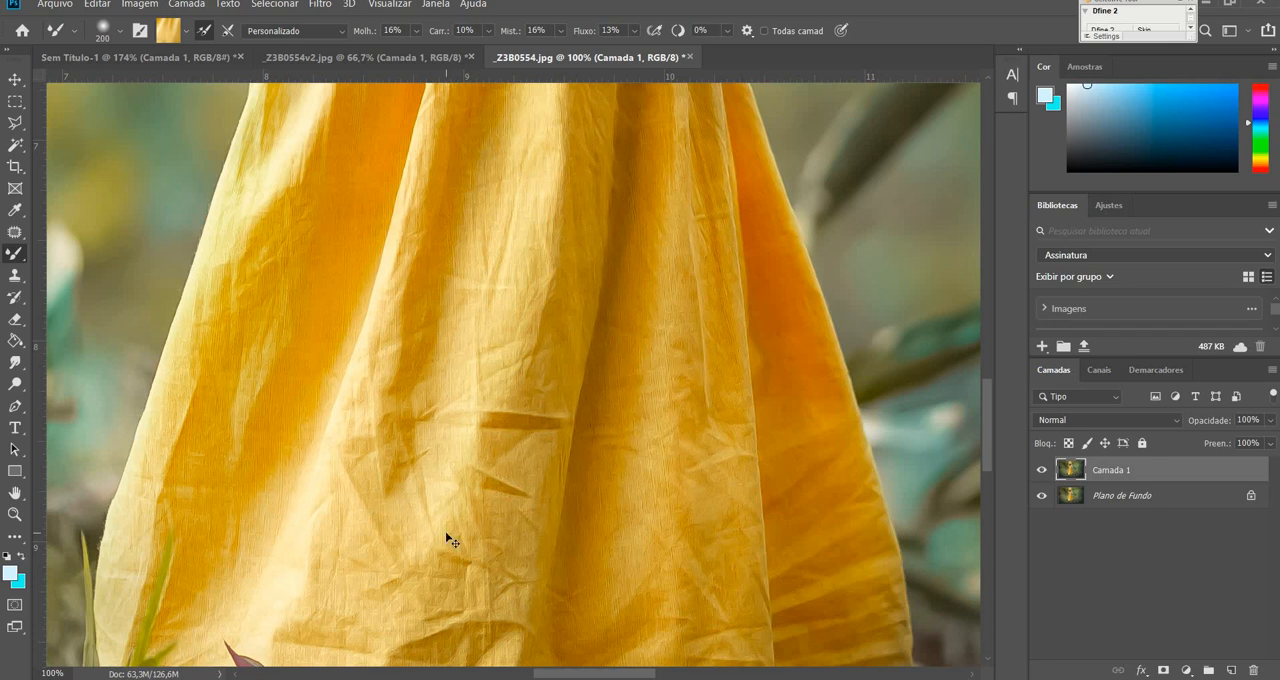
Examine the fabric folds and wrinkles on the skirt, bodice and sleeve up close.
key("ctrl+minus")
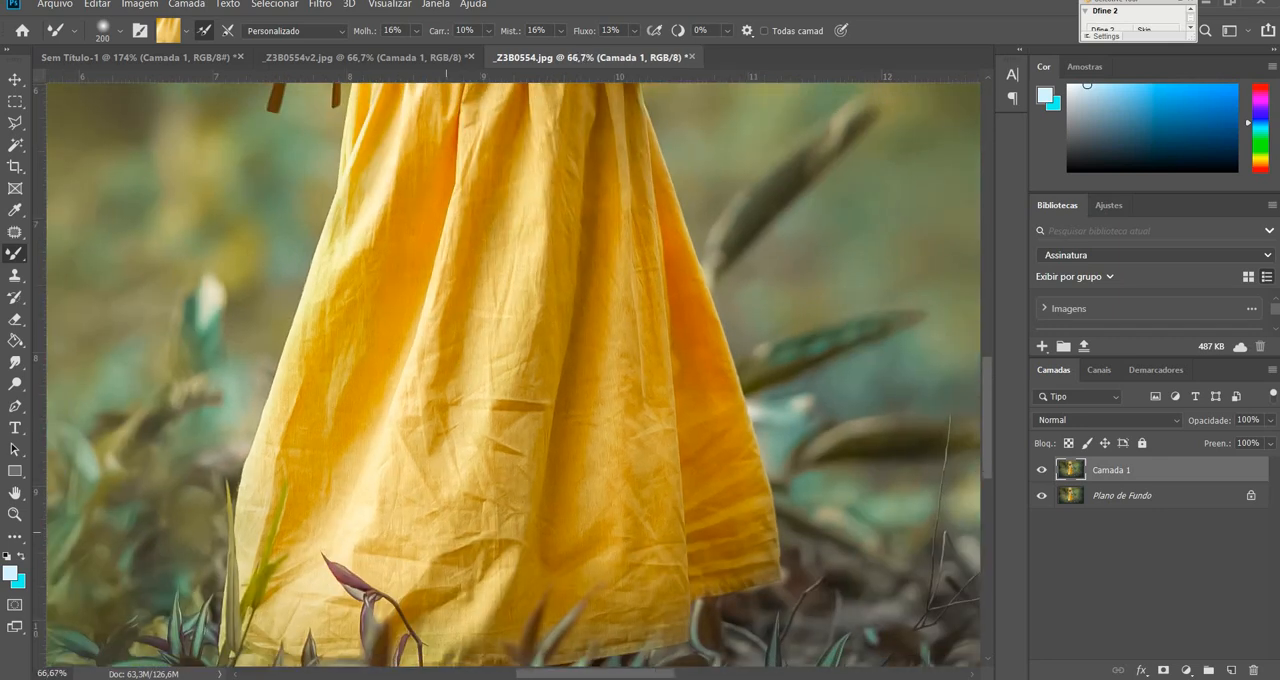
key("ctrl+0")
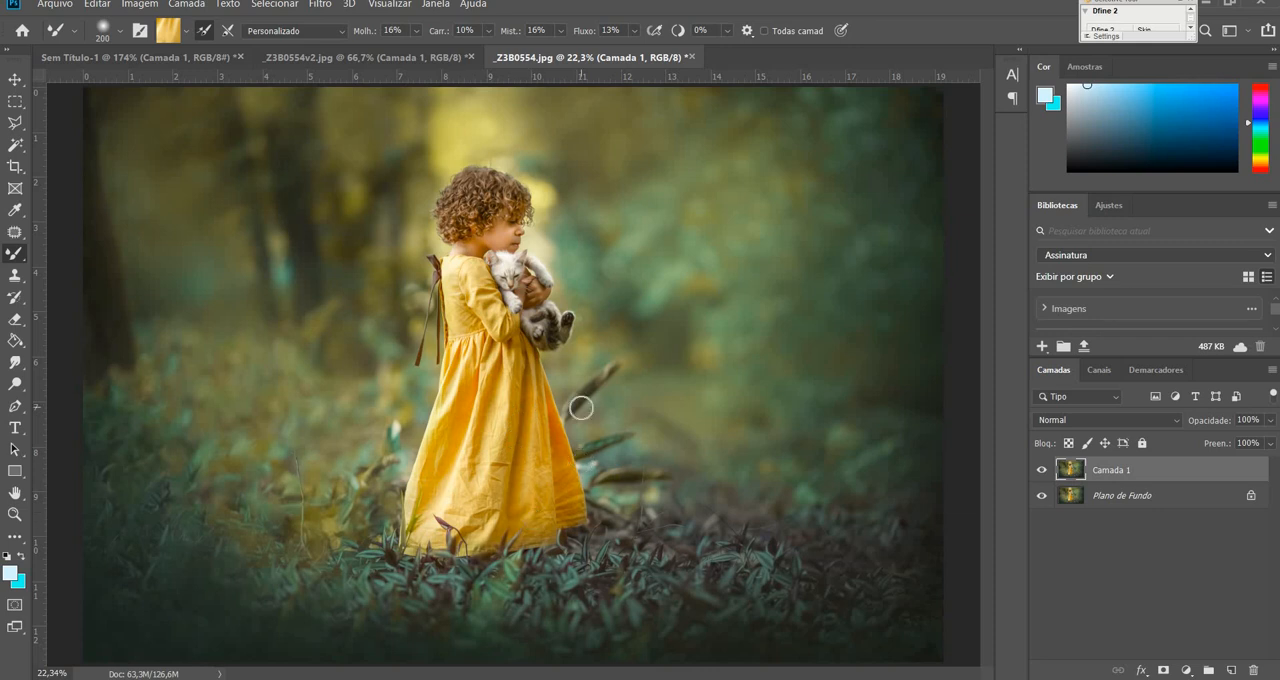
key("ctrl+plus")
key("ctrl+plus")
key("ctrl+plus")
key("ctrl+plus")
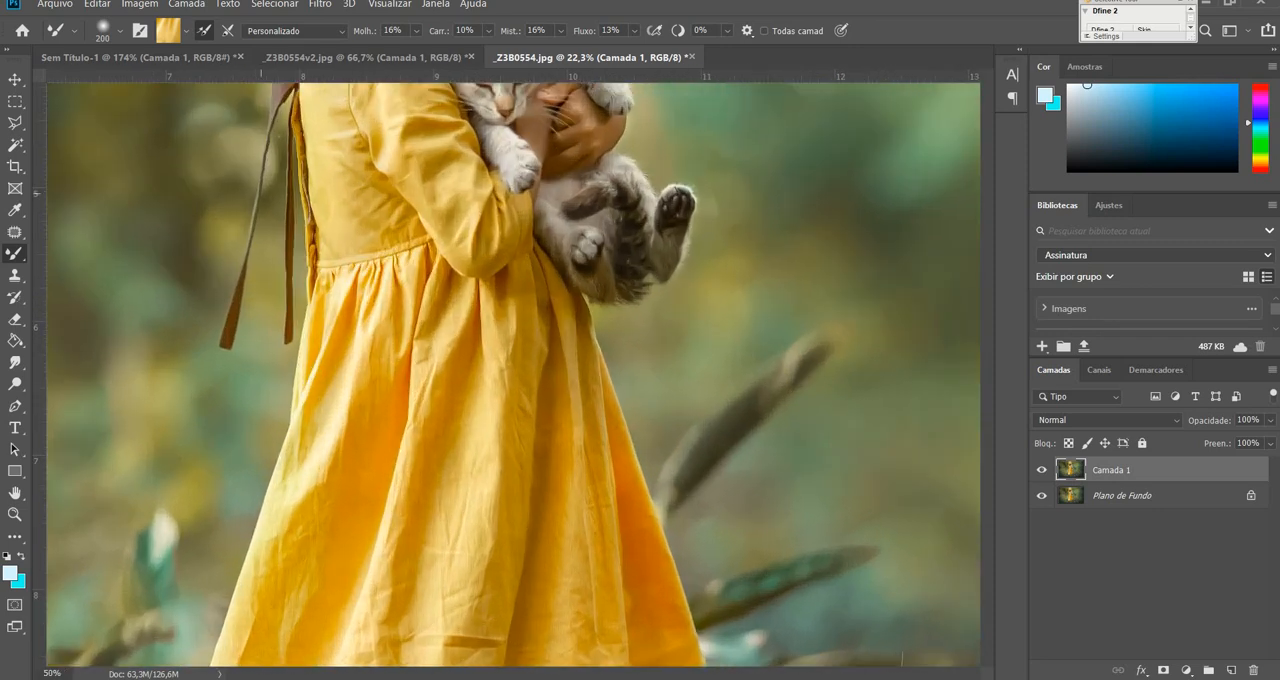
left_click_drag(471, 267, 494, 537)
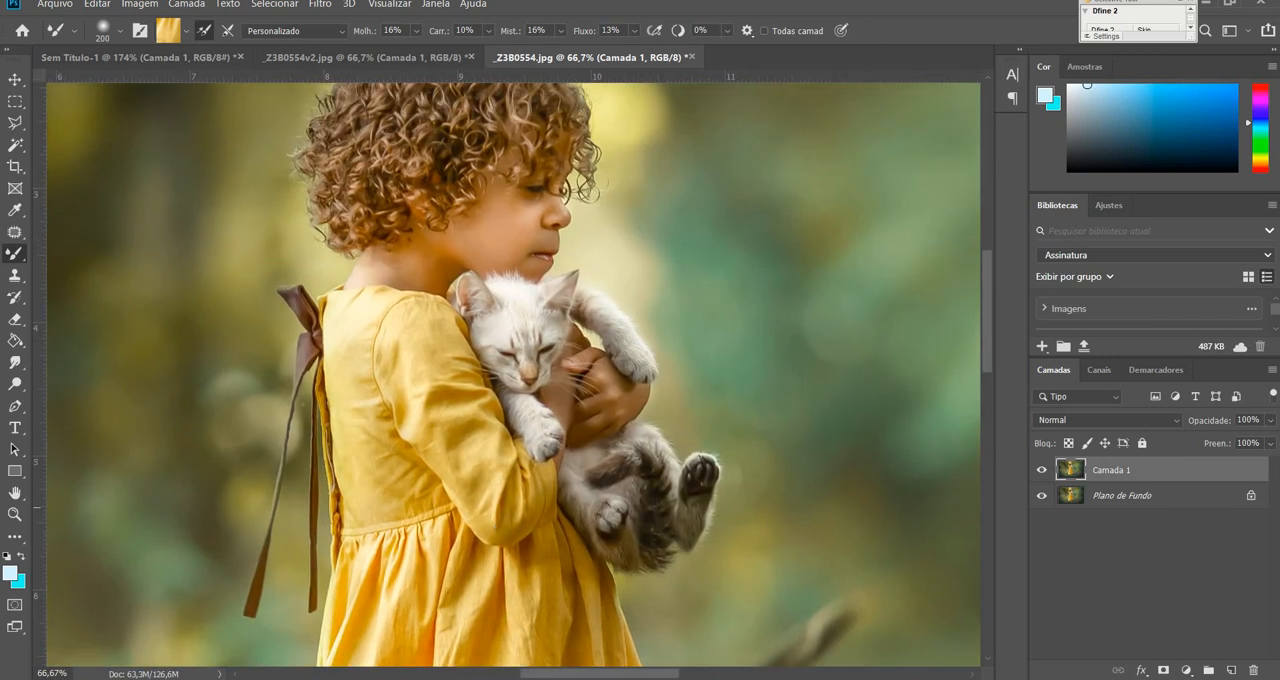
key("ctrl+plus")
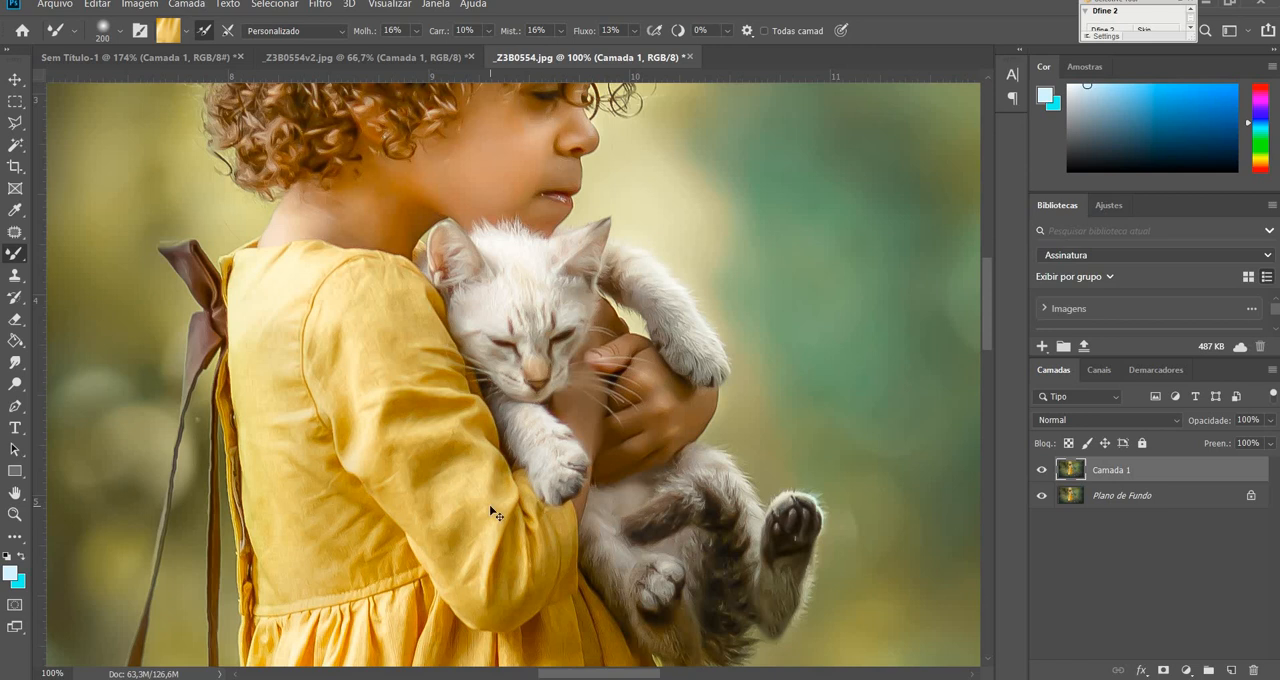
key("ctrl+0")
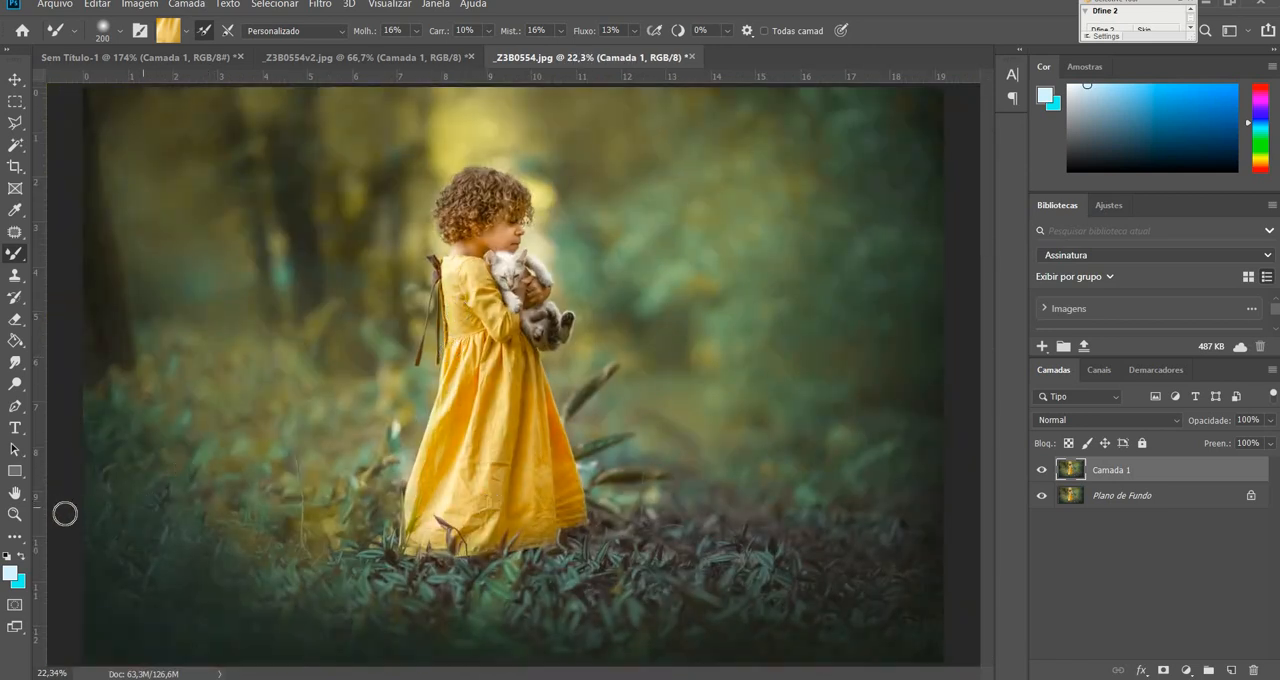
Smooth the wrinkles along the skirt's light central fold with the Mixer Brush, following the direction of the fabric.
left_click(15, 514)
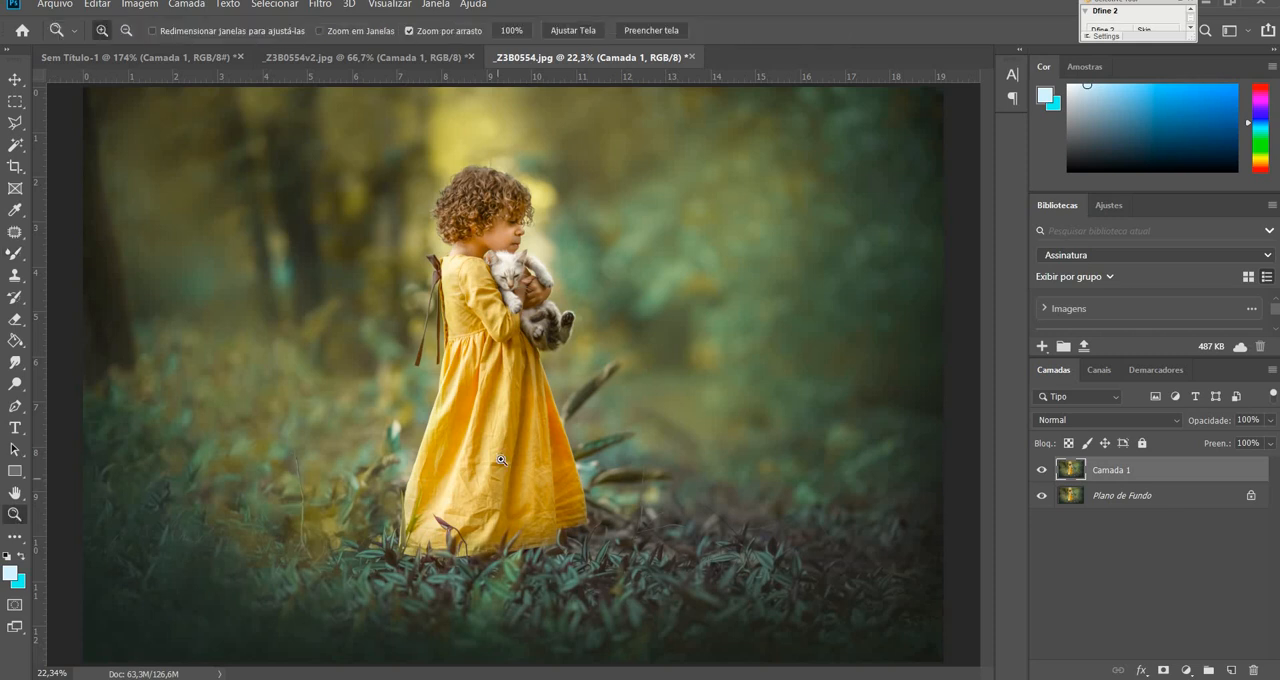
left_click_drag(480, 483, 560, 450)
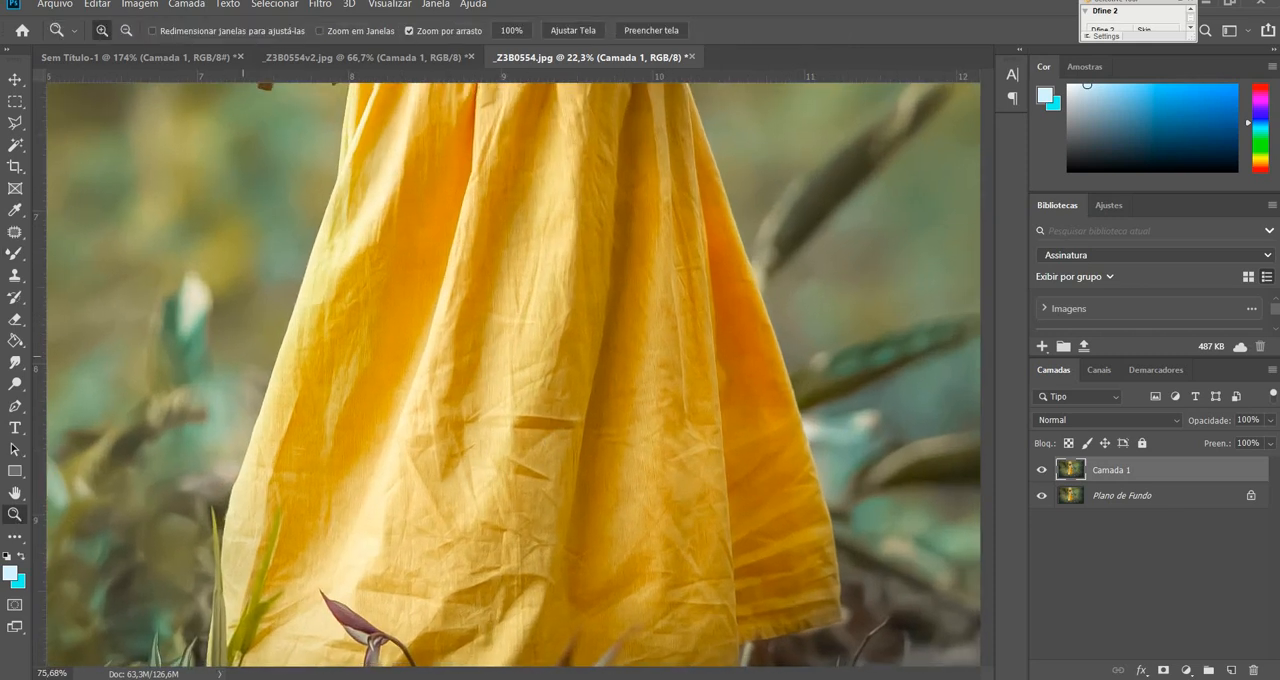
mouse_move(16, 255)
left_mouse_down()
mouse_move(72, 308)
mouse_move(98, 298)
left_mouse_up()
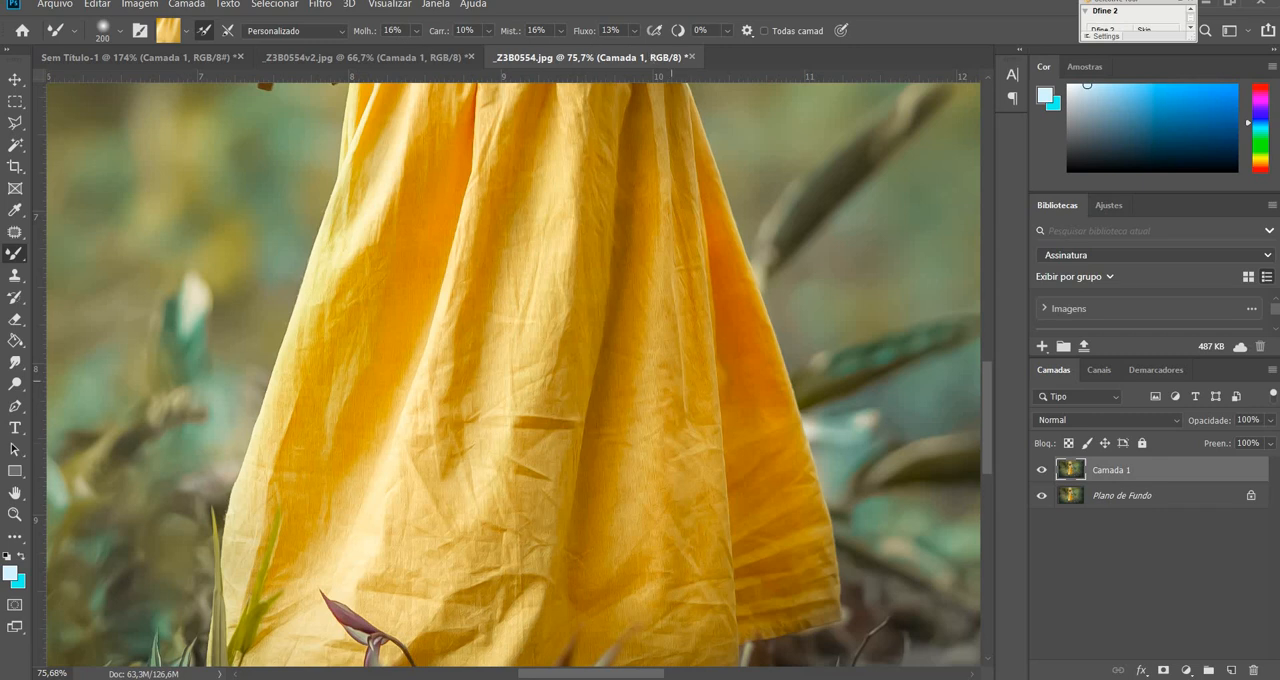
key("ctrl+plus")
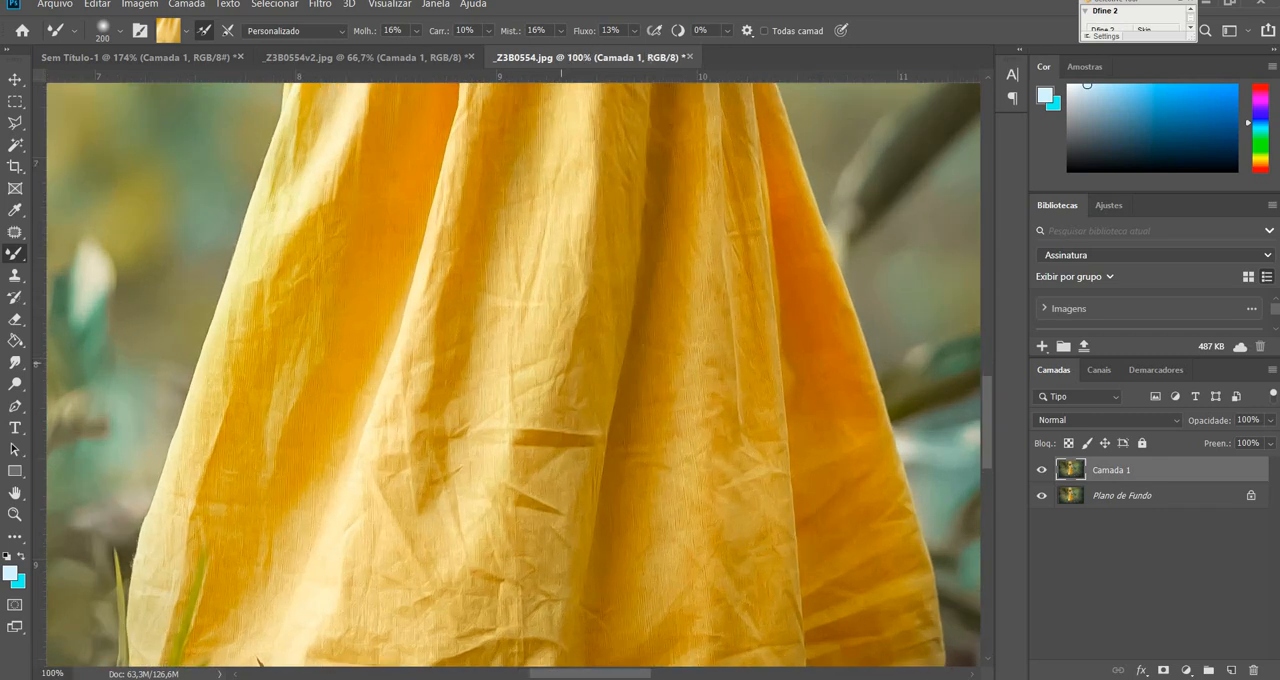
left_click(557, 390, "alt")
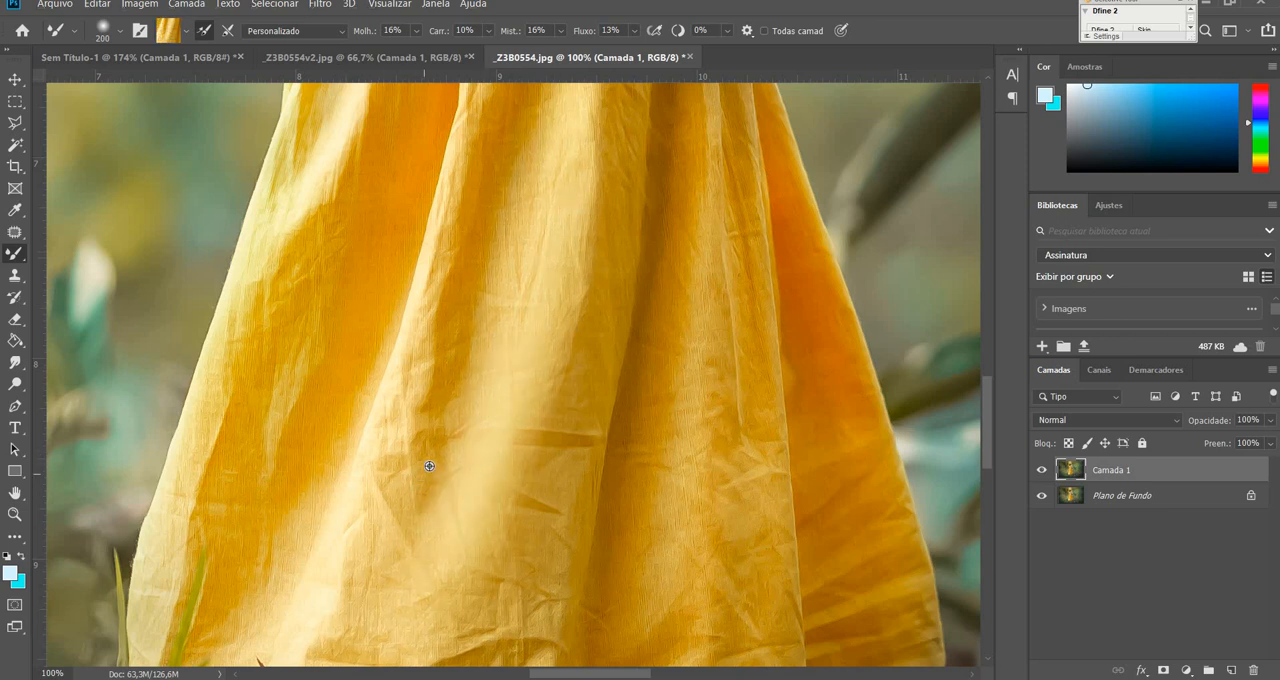
left_click(450, 411, "alt")
left_click_drag(450, 408, 471, 183)
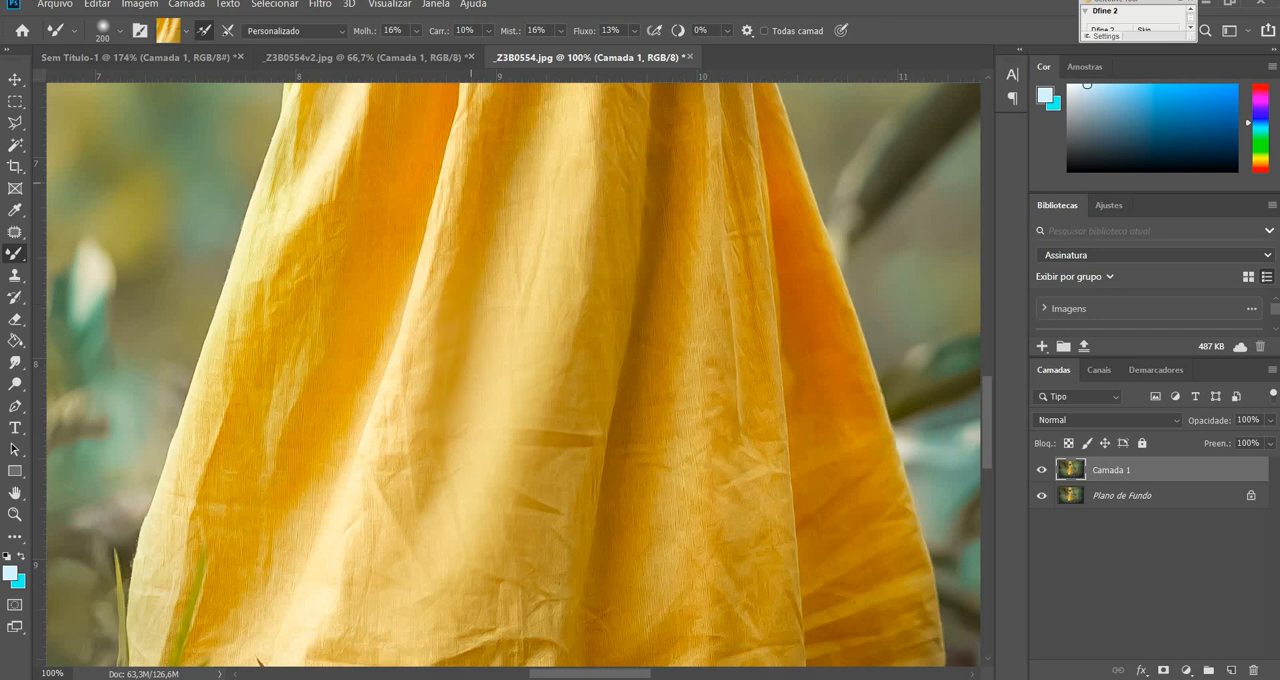
left_click(357, 571, "alt")
left_click_drag(374, 569, 408, 472)
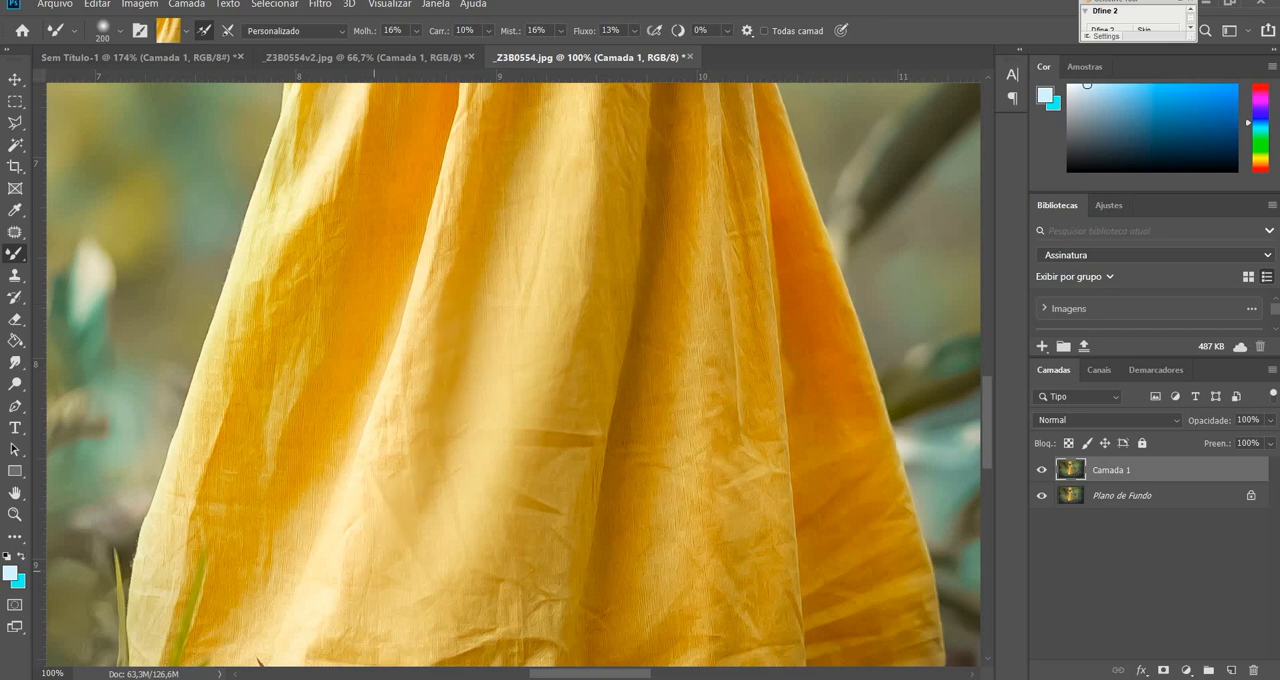
Blend away the creases on the lower skirt and along the golden fold right of the central shadow.
scroll(571, 412, "down", 3)
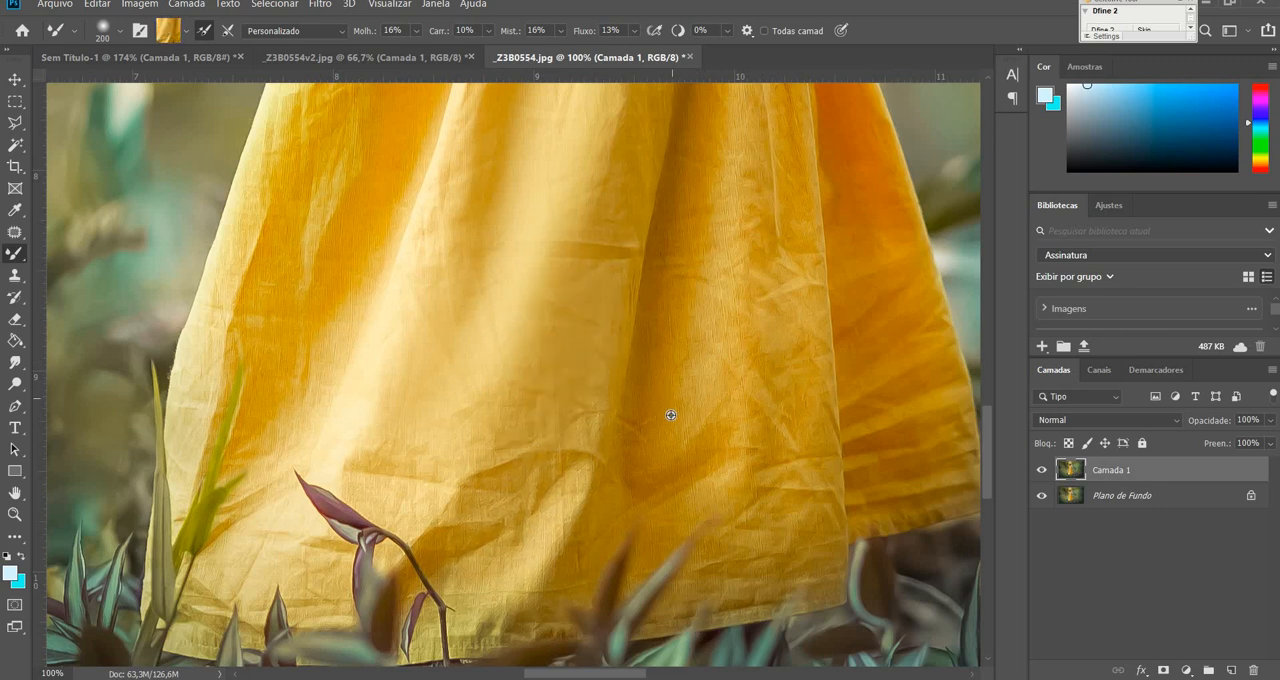
left_click_drag(735, 261, 723, 371)
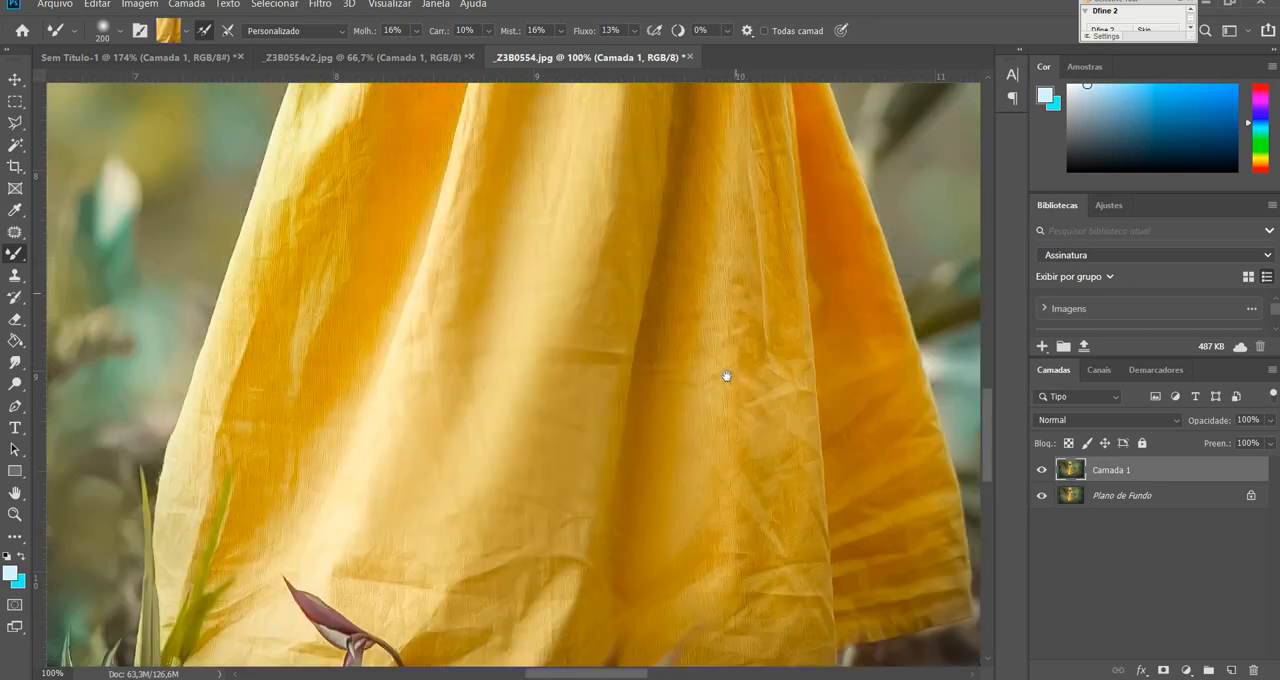
left_click(706, 486, "alt")
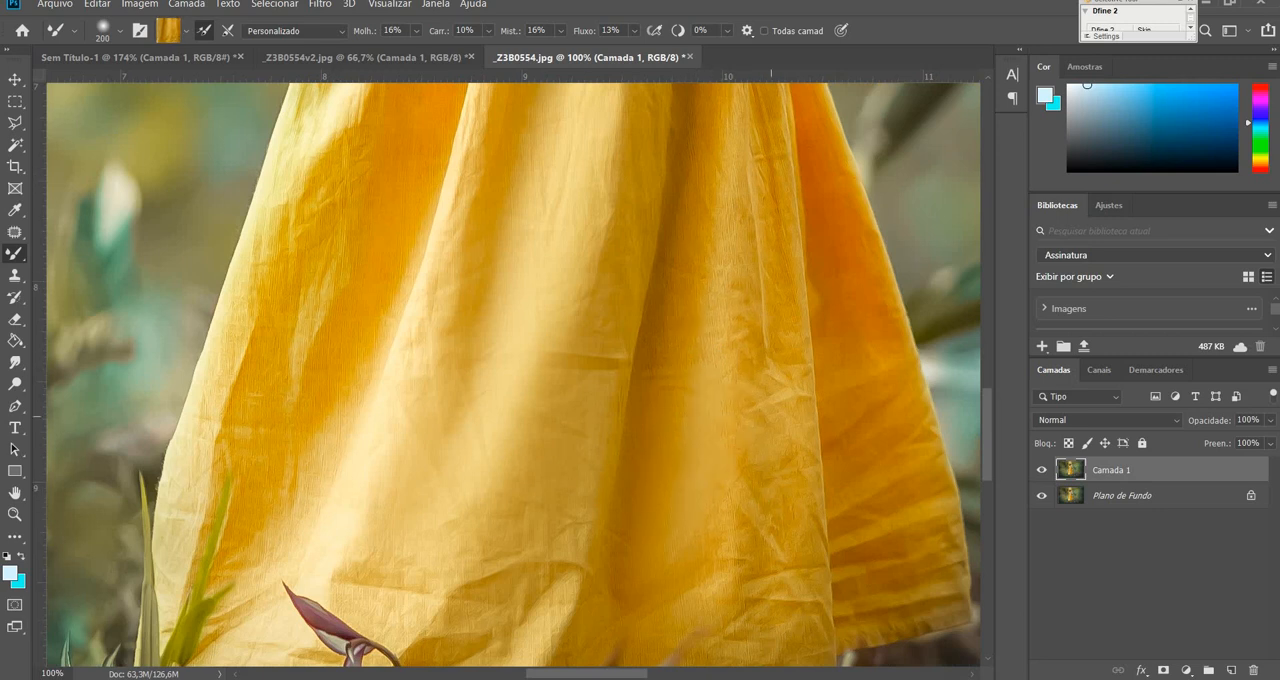
left_click(762, 315, "alt")
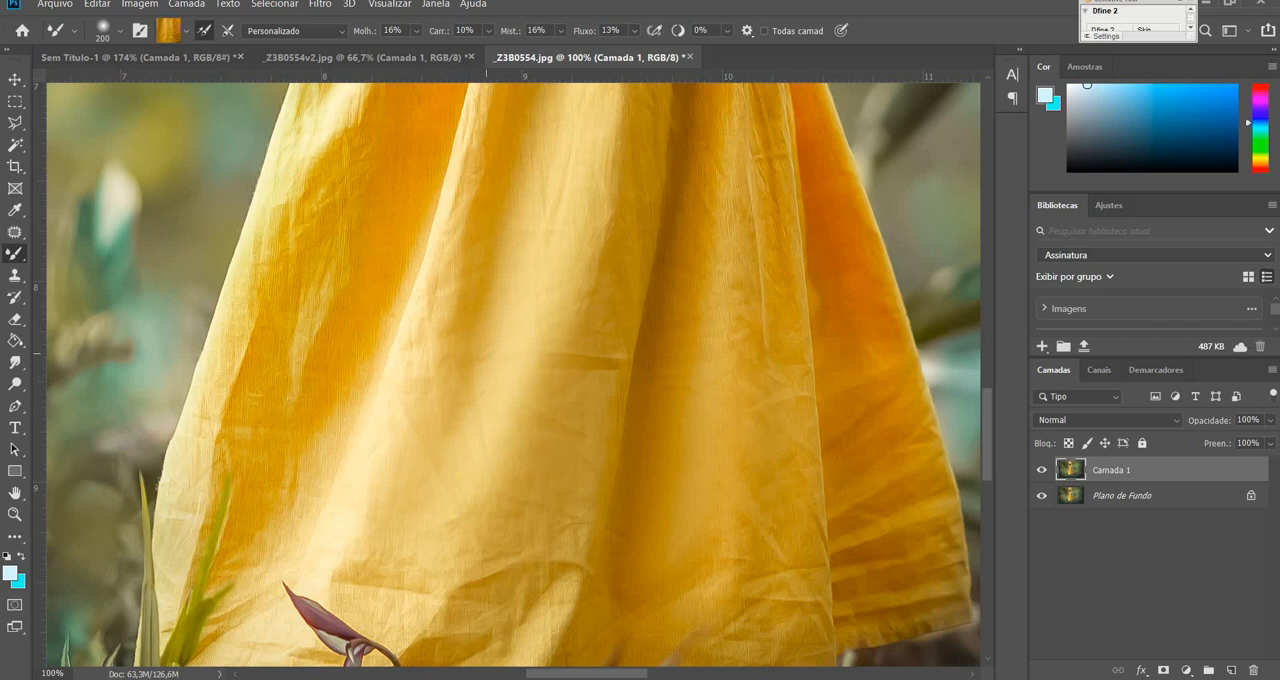
Reduce the brush size to 100 and smooth the narrow shaded fold left of the skirt's centre.
key("bracketleft")
key("bracketleft")
key("bracketleft")
key("bracketleft")
mouse_move(494, 246)
left_mouse_down()
mouse_move(497, 358)
mouse_move(477, 368)
left_mouse_up()
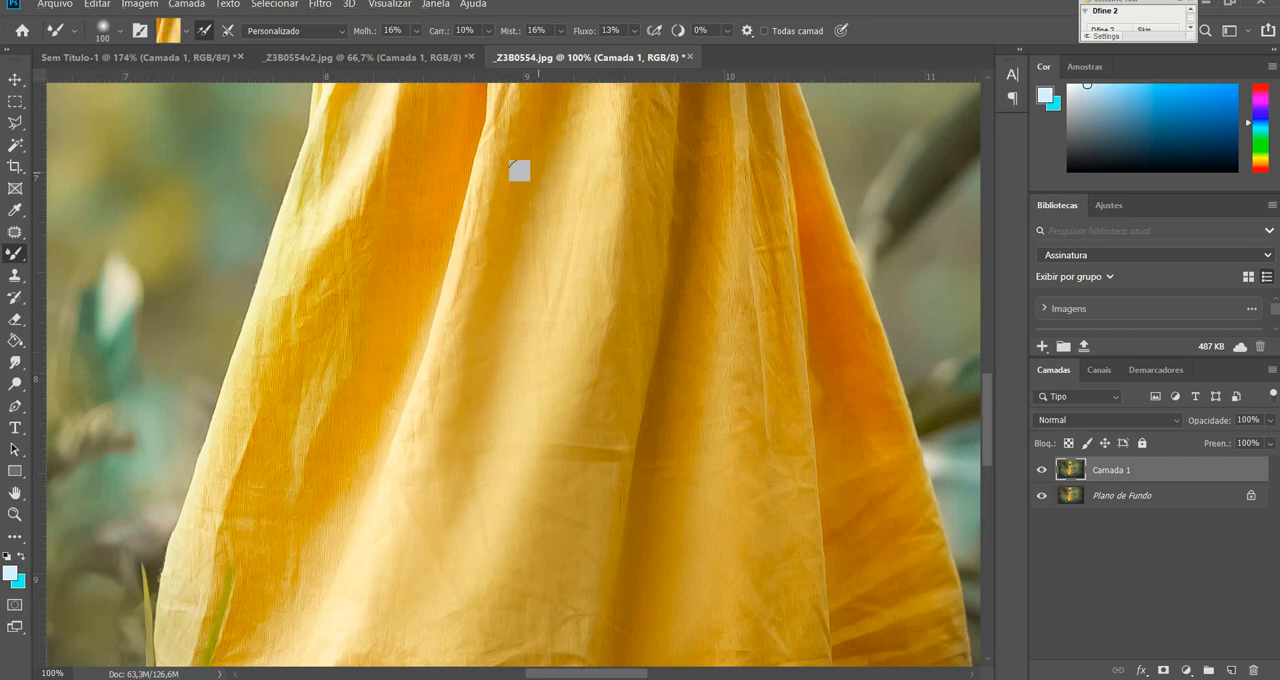
Smooth the narrow shaded fold and its pale edge left of the skirt's centre with the Mixer Brush, undoing the last stroke.
key("ctrl+plus")
left_click_drag(543, 312, 600, 349)
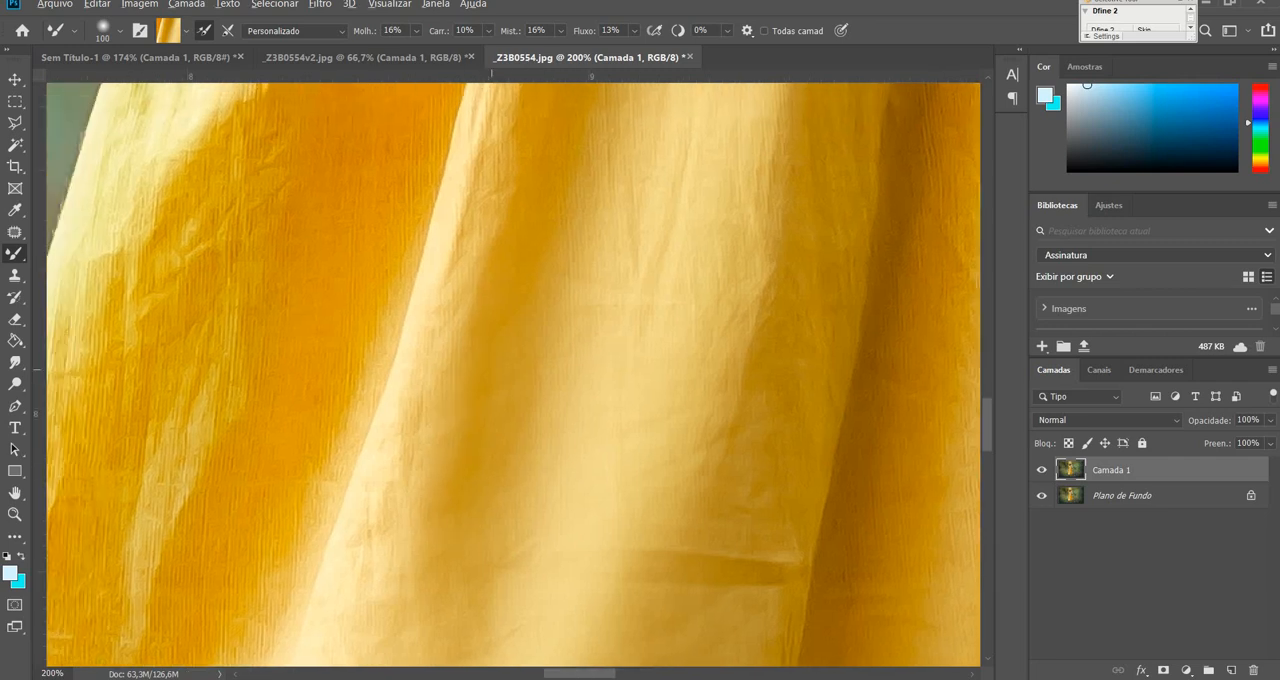
left_click(404, 415, "alt")
mouse_move(534, 253)
left_mouse_down()
mouse_move(518, 338)
mouse_move(431, 443)
left_mouse_up()
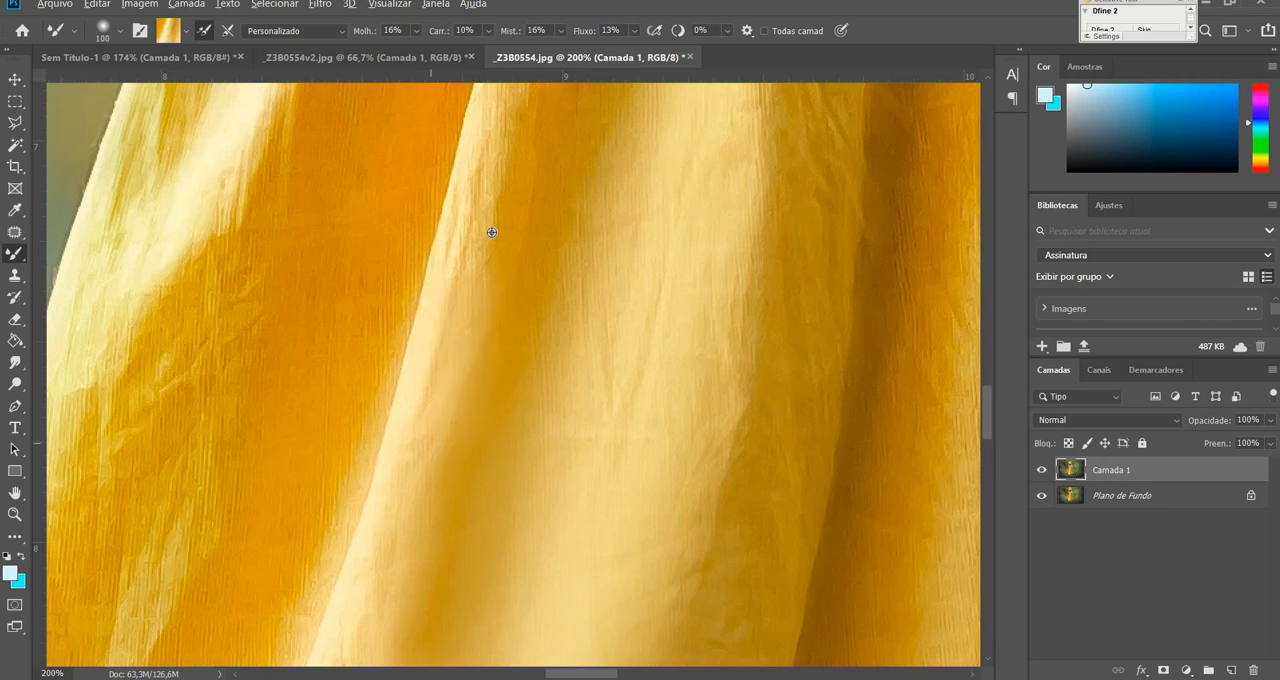
mouse_move(579, 249)
left_mouse_down()
mouse_move(555, 344)
mouse_move(567, 480)
left_mouse_up()
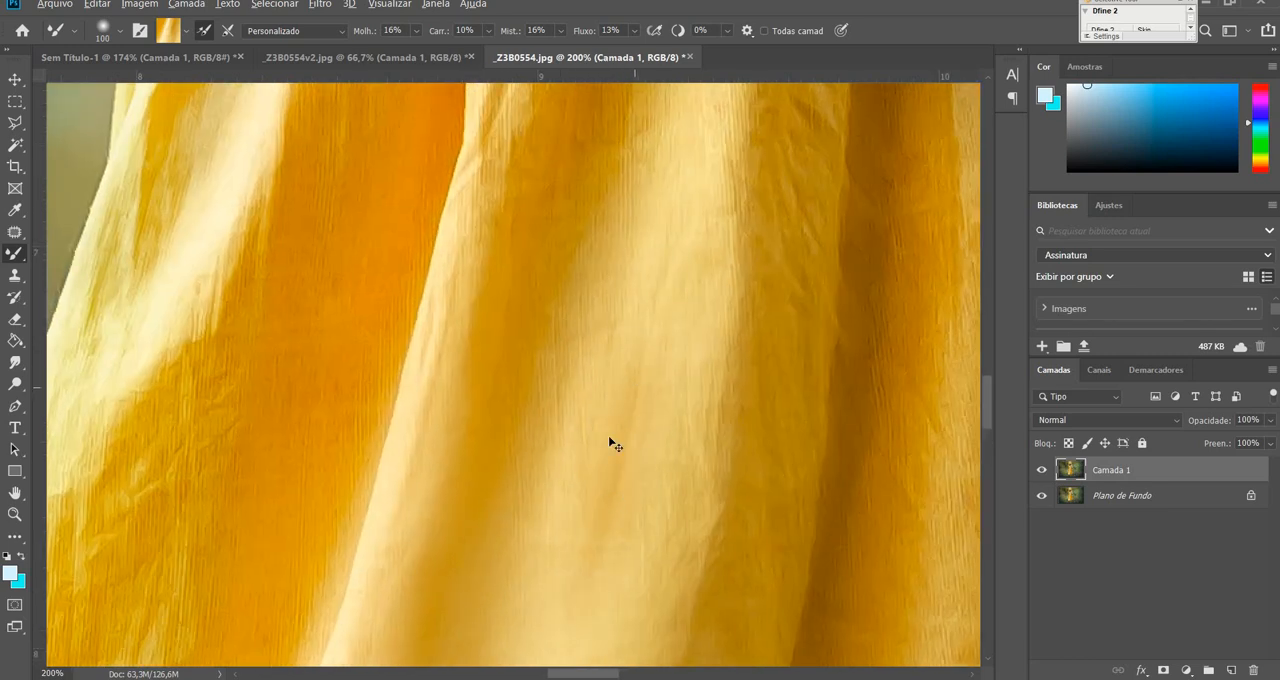
key("ctrl+z")
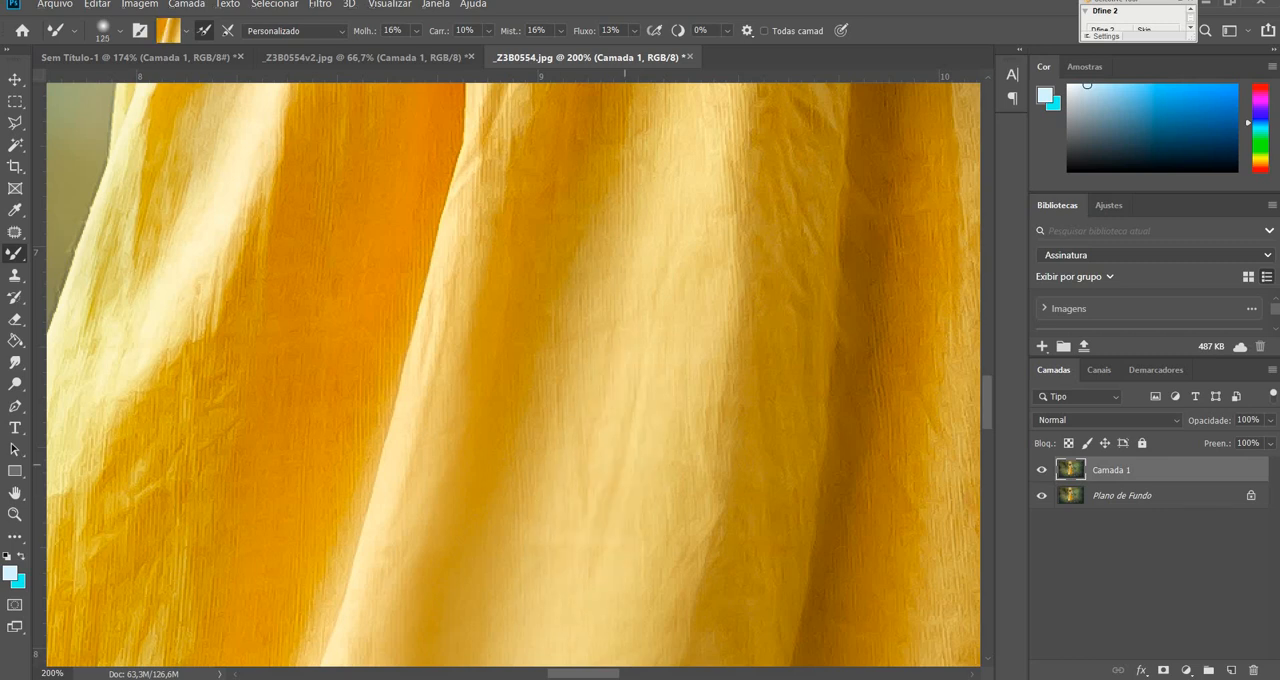
Smooth the creases on the light central fold and the golden fold right of it, using a Mixer Brush size of 125.
left_click(577, 558, "alt")
scroll(620, 385, "up", 3)
left_click_drag(712, 392, 730, 176)
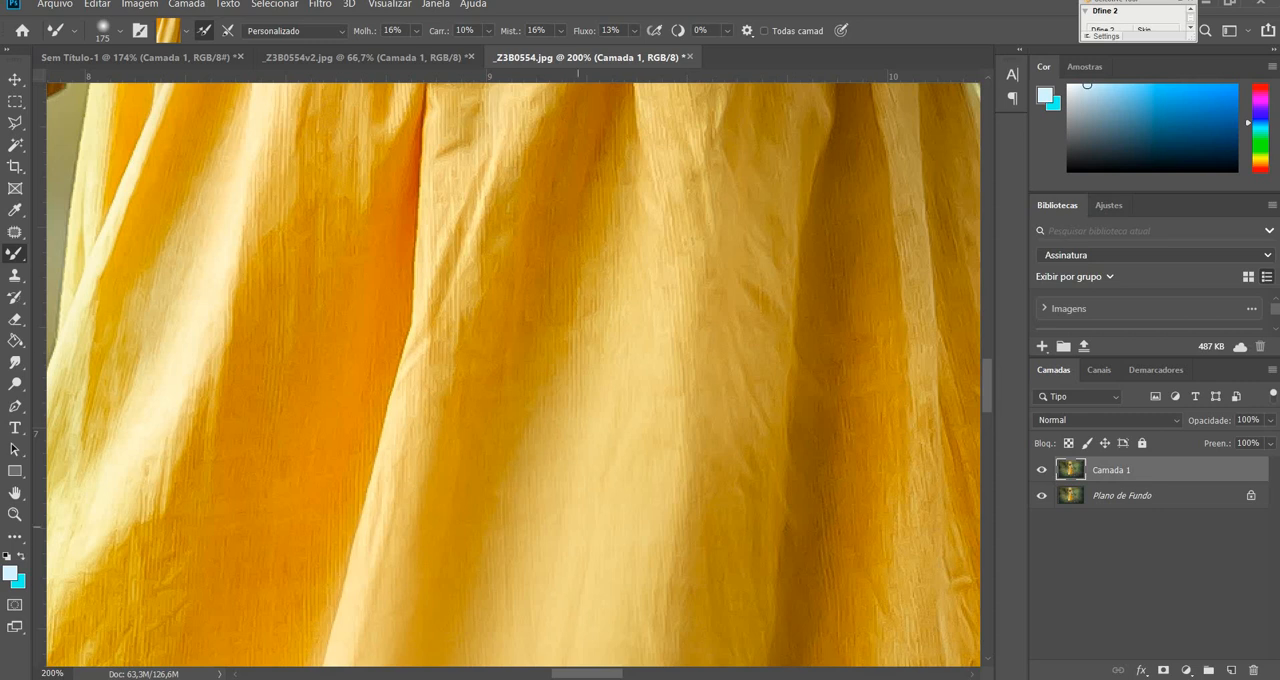
key("ctrl+z")
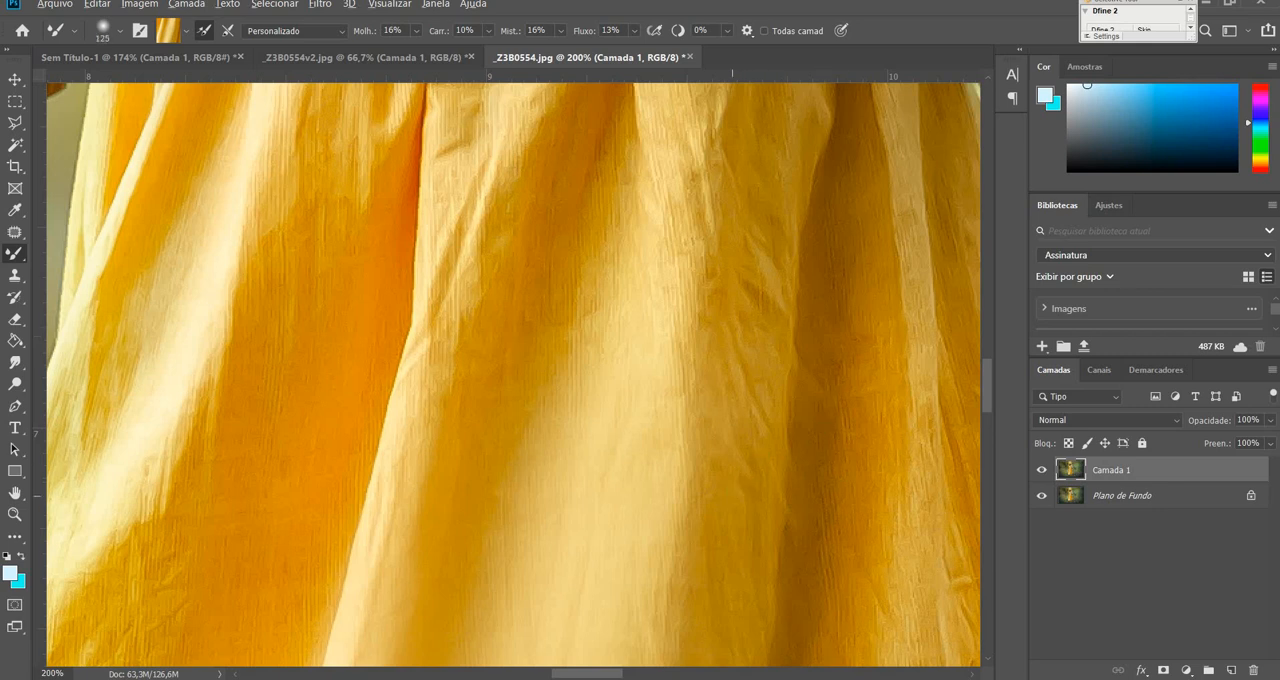
left_click(720, 498, "alt")
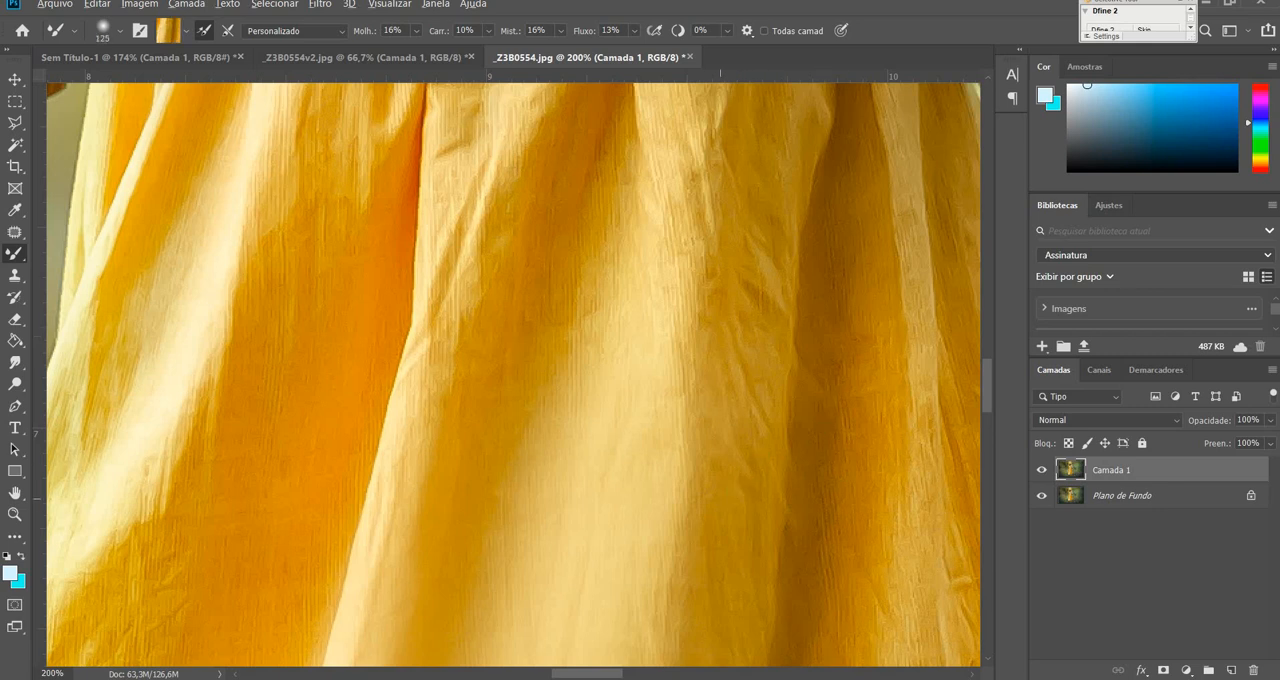
left_click(749, 388, "alt")
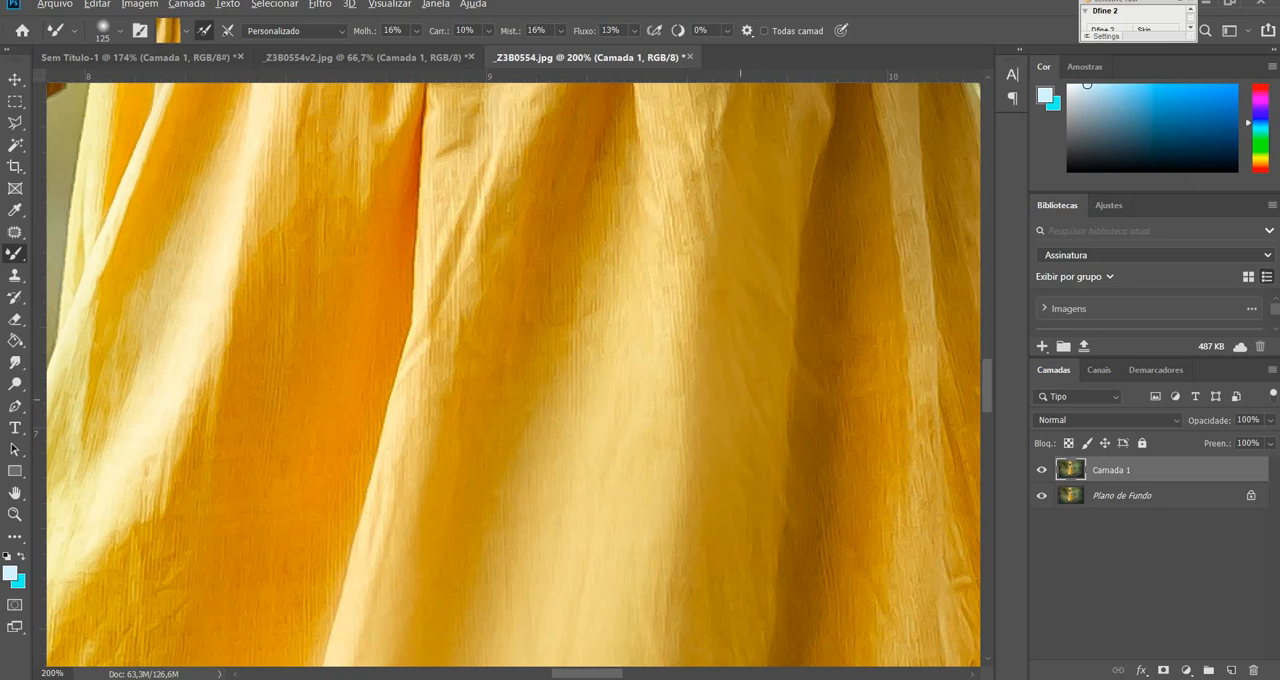
Blend away the wrinkles down the orange fold on the skirt's left side and the pale creases below it.
left_click_drag(384, 388, 681, 316)
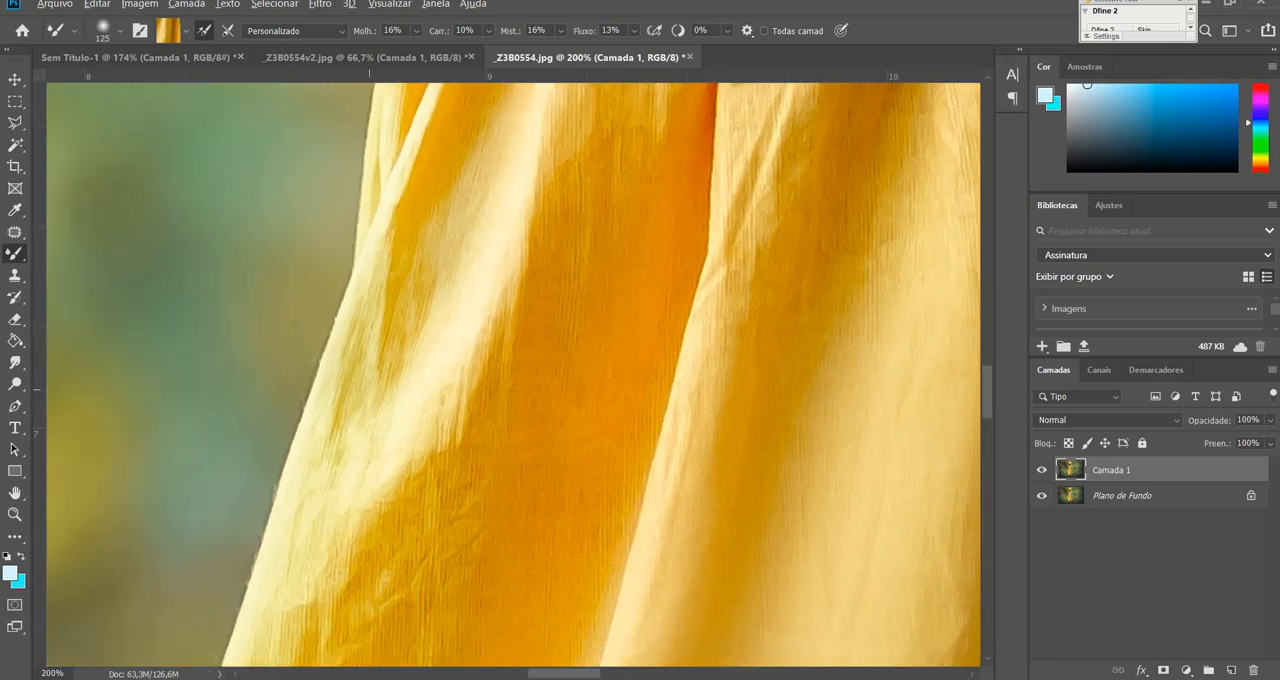
left_click_drag(520, 439, 351, 639)
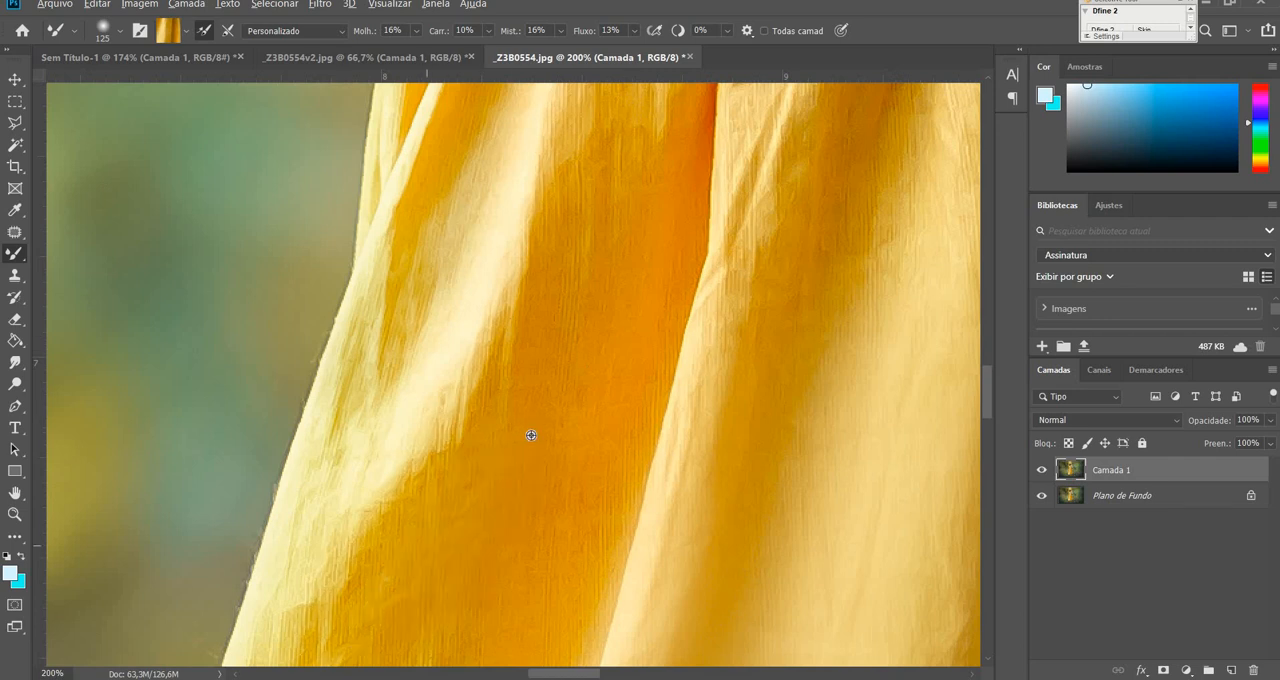
left_click_drag(523, 427, 558, 278)
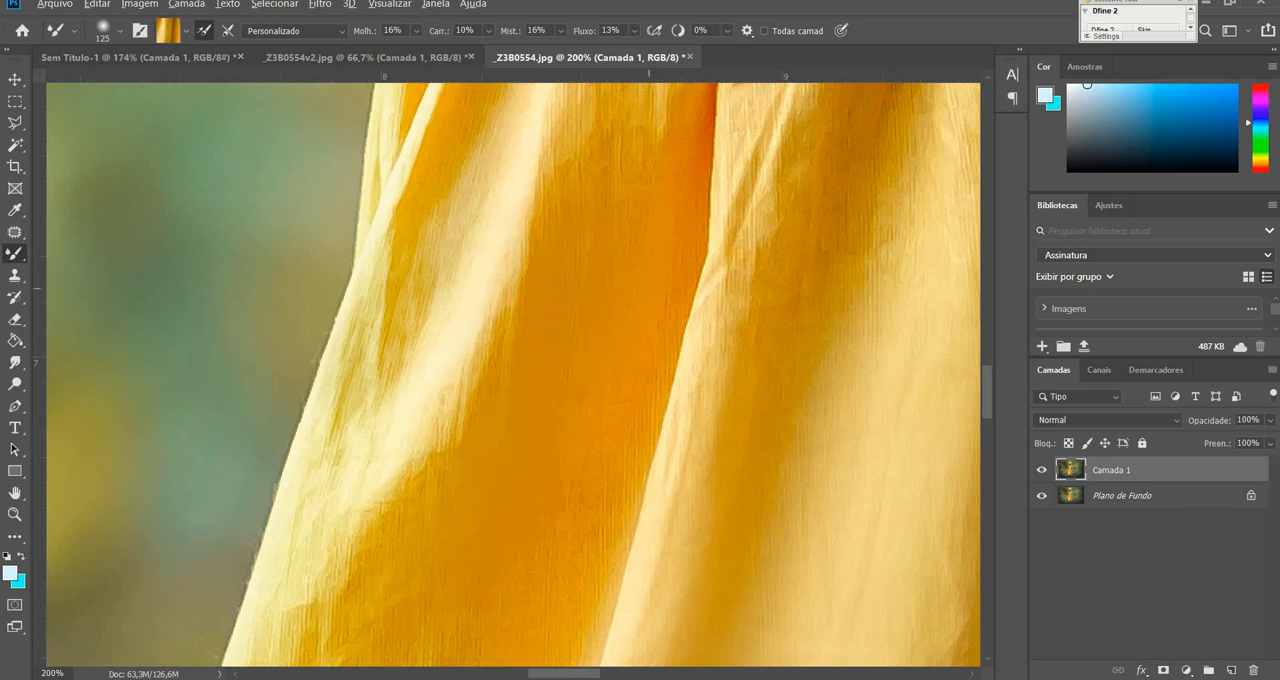
left_click_drag(636, 385, 545, 560)
left_click(608, 479, "alt")
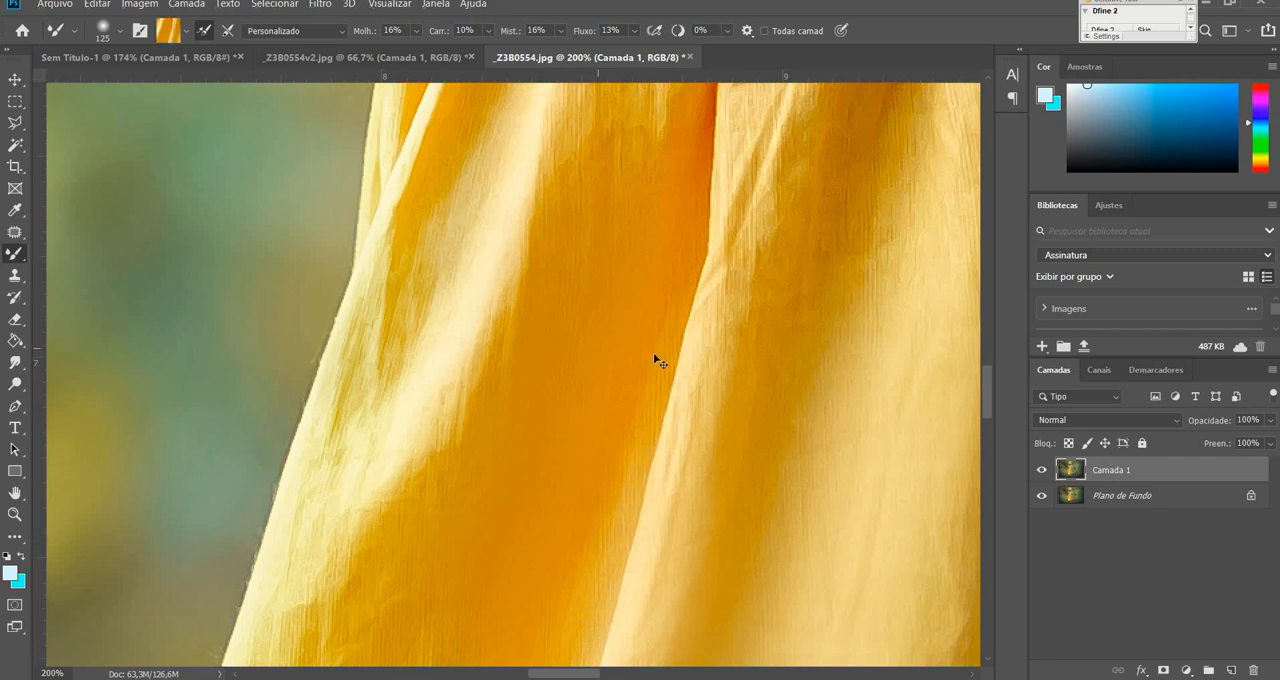
mouse_move(641, 388)
left_mouse_down()
mouse_move(580, 516)
mouse_move(663, 110)
left_mouse_up()
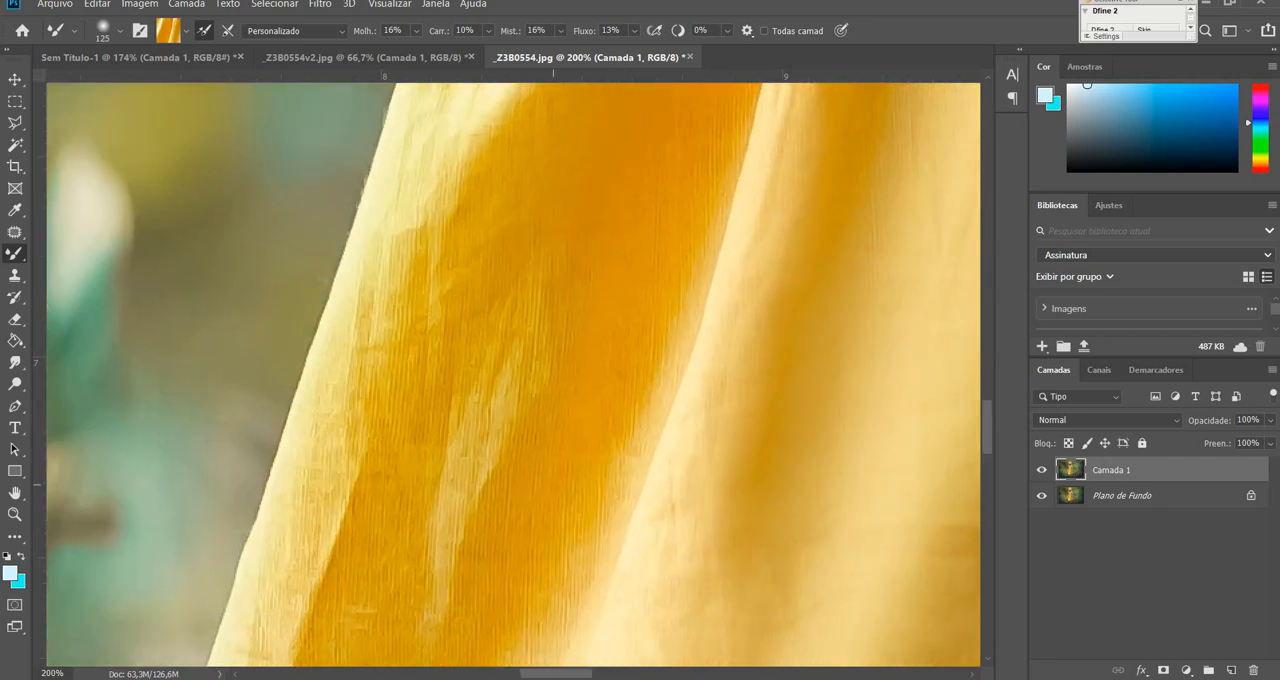
left_click_drag(501, 324, 417, 318)
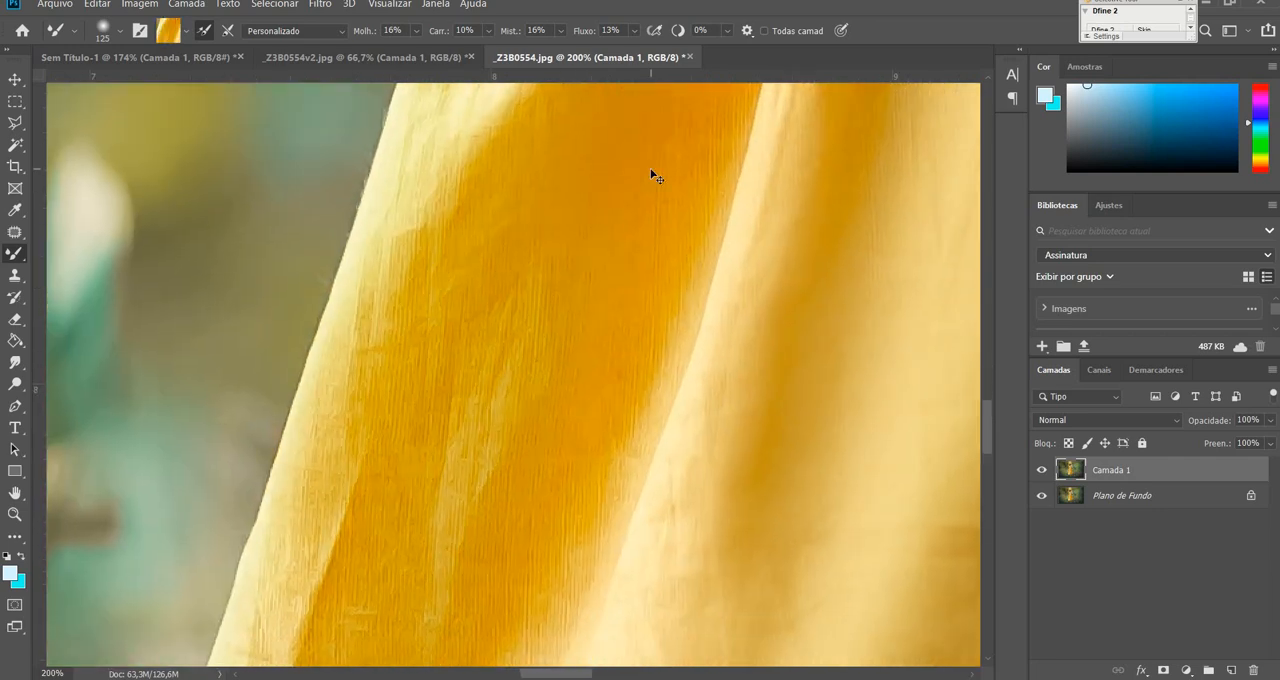
Smooth the wrinkles on the golden panel at the skirt's lower right, down towards the hem, enlarging the Mixer Brush to 200.
key("ctrl+0")
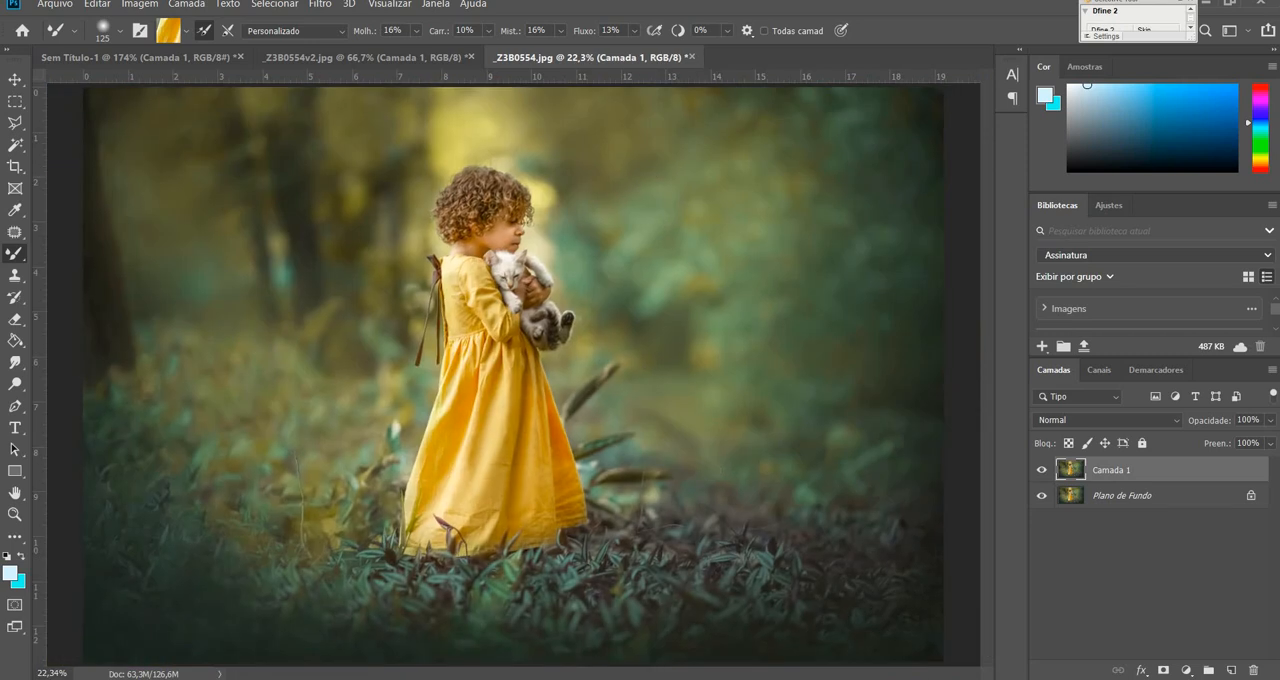
left_click(15, 514)
left_click_drag(540, 470, 765, 355)
left_click_drag(605, 478, 659, 379)
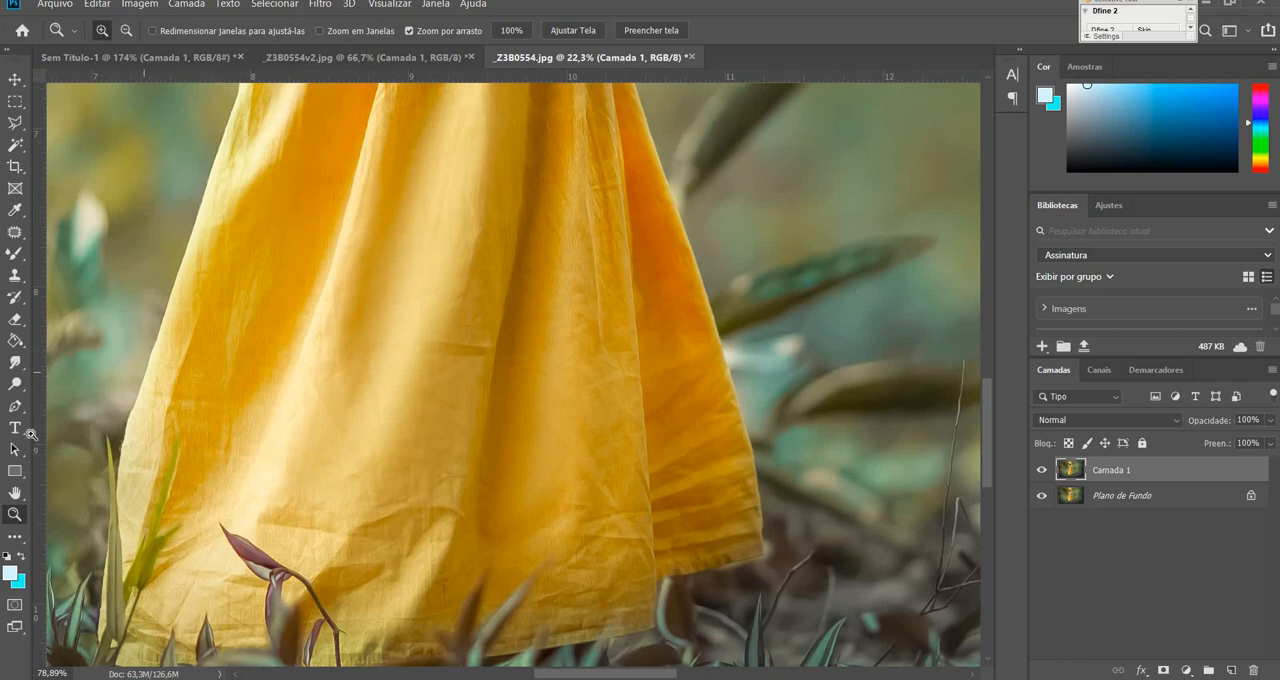
left_click(15, 254)
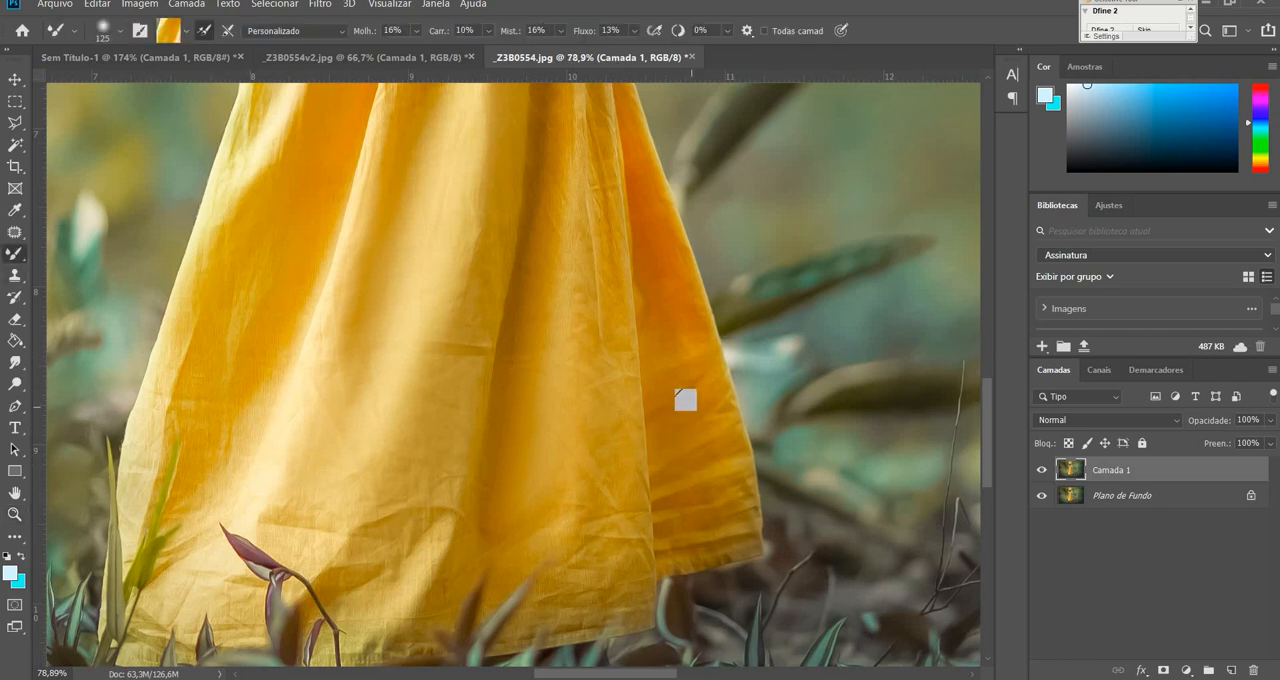
left_click(606, 494, "alt")
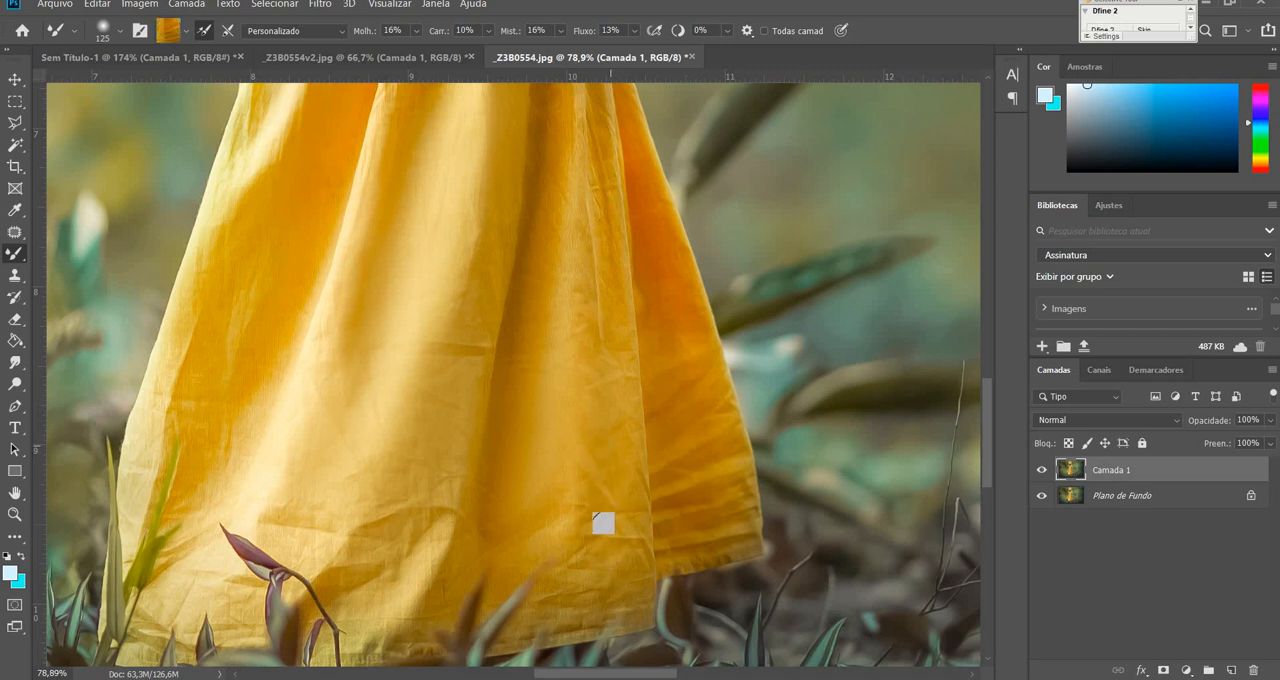
left_click_drag(606, 438, 614, 577)
key("bracketright")
key("bracketright")
left_click(607, 524, "alt")
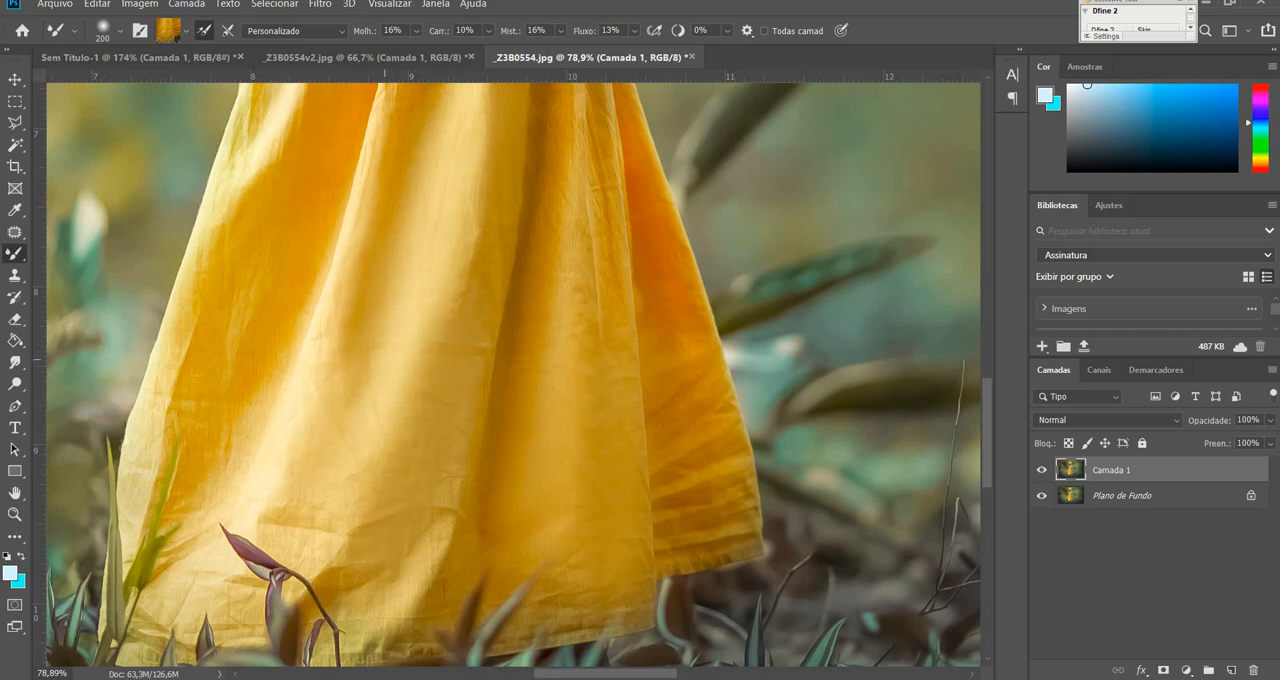
Blend out the horizontal crease on the central lower skirt and smooth the left panel, undoing the stroke that lightens the orange fabric.
left_click_drag(385, 359, 362, 395)
left_click_drag(233, 386, 237, 356)
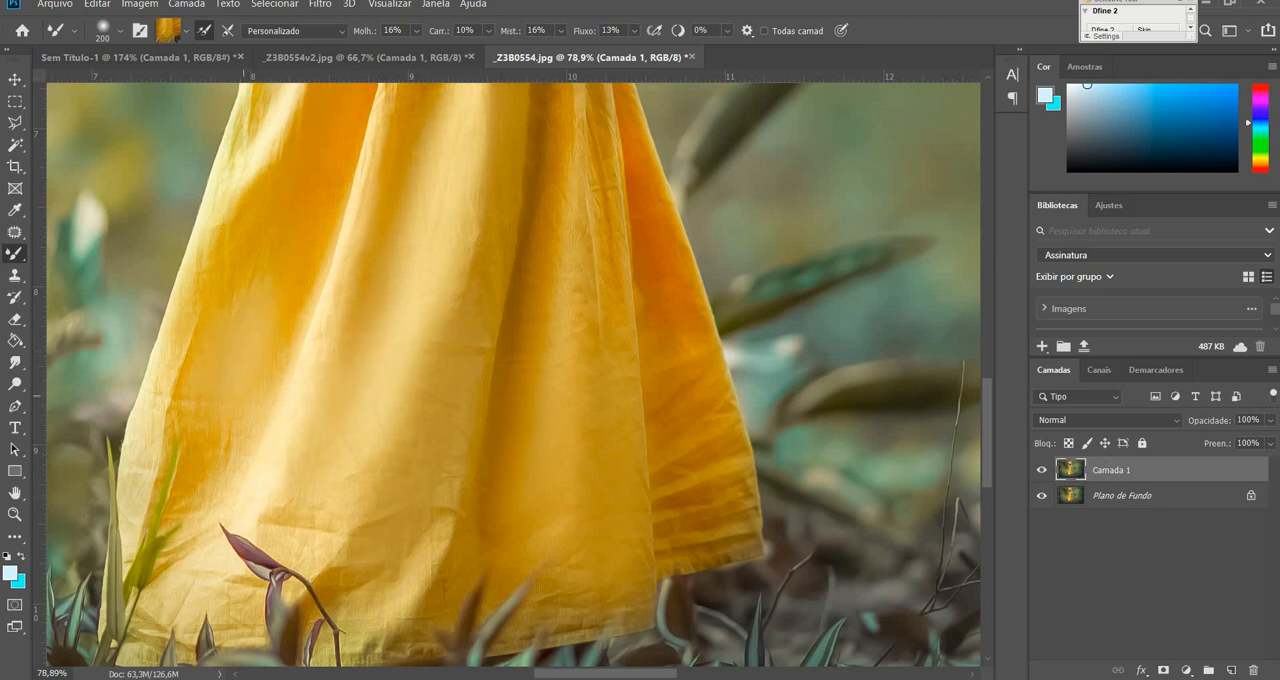
key("ctrl+z")
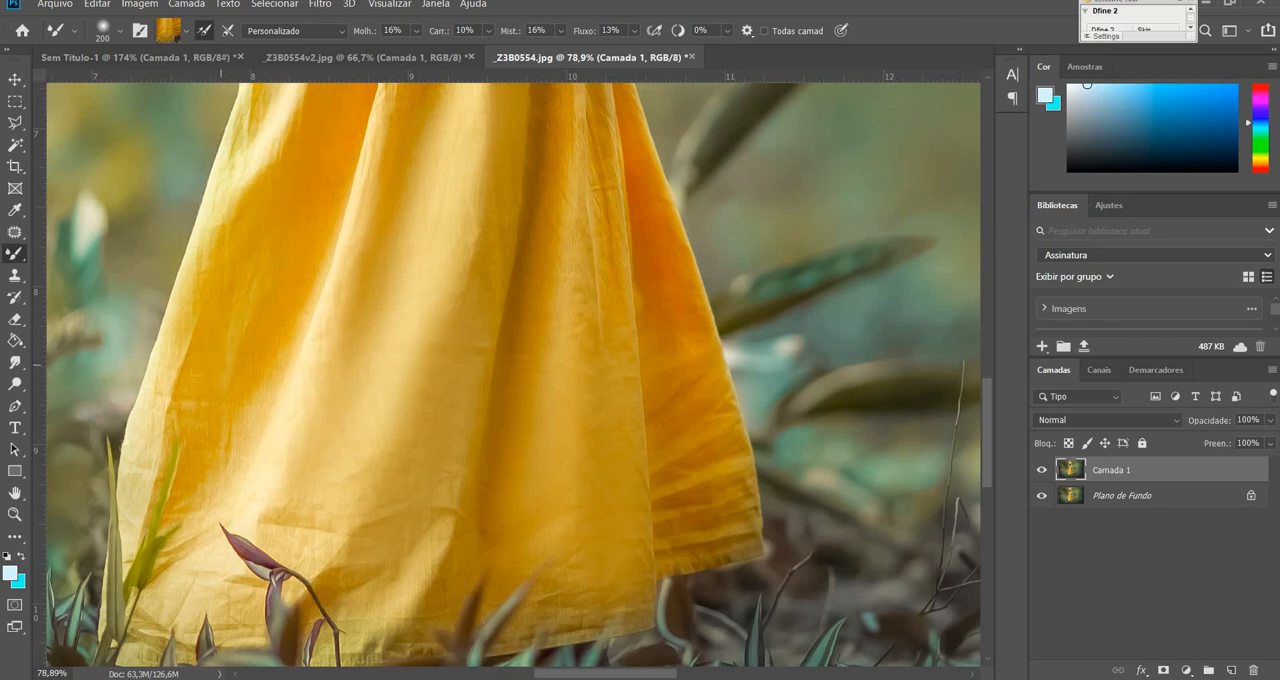
left_click_drag(572, 399, 553, 512)
Reduce the brush size to 90 and smooth the thin vertical creases along the right edge of the front panel.
key("bracketleft")
key("bracketleft")
left_click(604, 321, "alt")
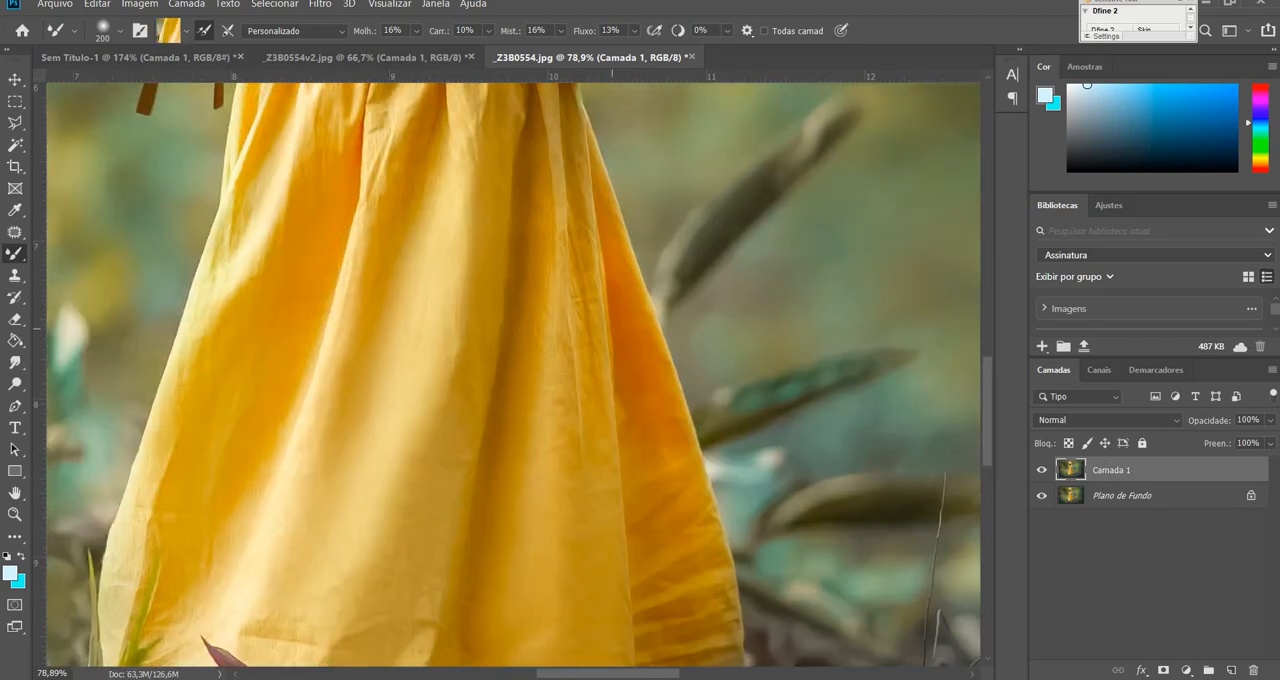
key("bracketleft")
key("bracketleft")
key("bracketleft")
left_click_drag(590, 379, 581, 430)
left_click_drag(586, 325, 588, 357)
left_click(588, 357, "alt")
left_click(578, 311, "alt")
left_click_drag(581, 304, 586, 285)
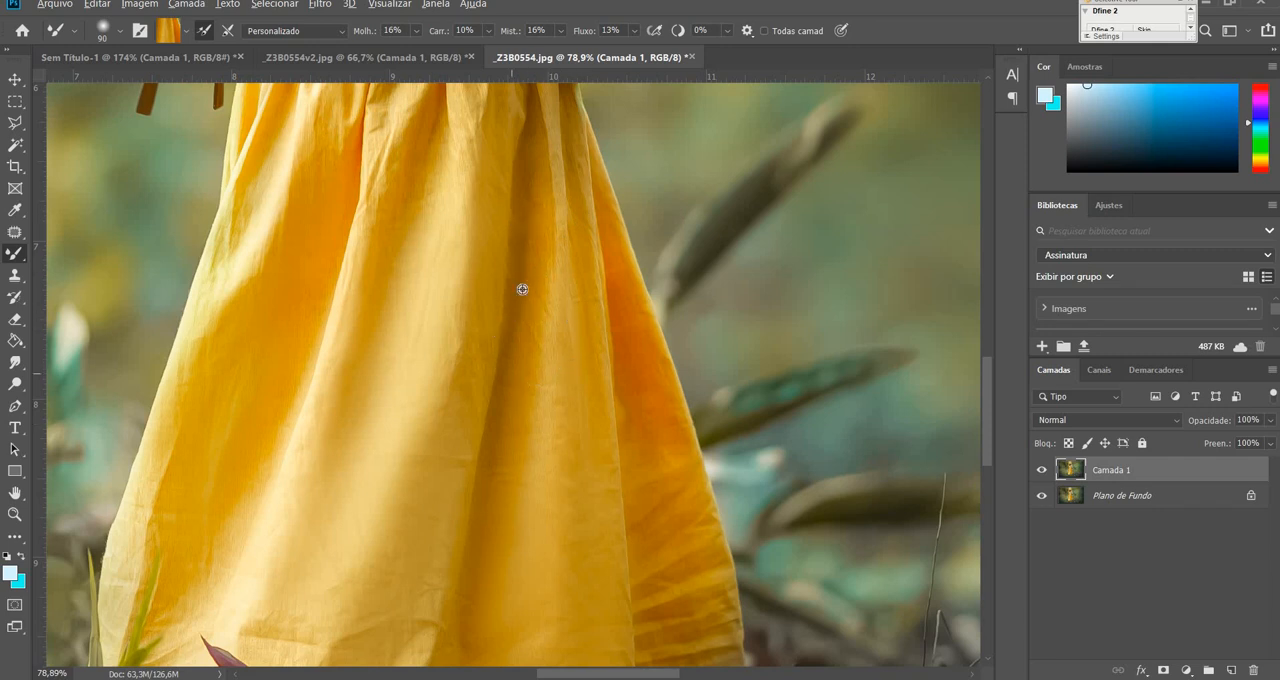
Smooth the dark central fold and try a stroke on the gathers at the upper left of the light fold, then undo it.
left_click(522, 224, "alt")
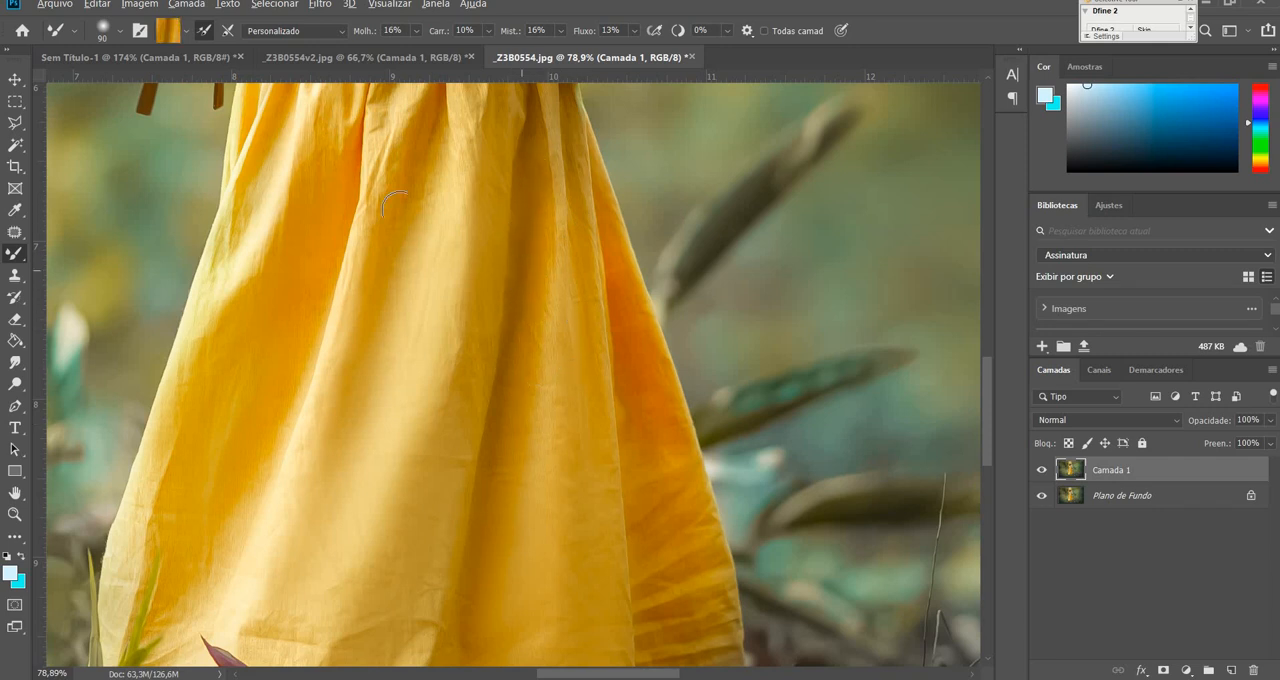
mouse_move(383, 161)
left_mouse_down()
mouse_move(367, 195)
mouse_move(379, 215)
left_mouse_up()
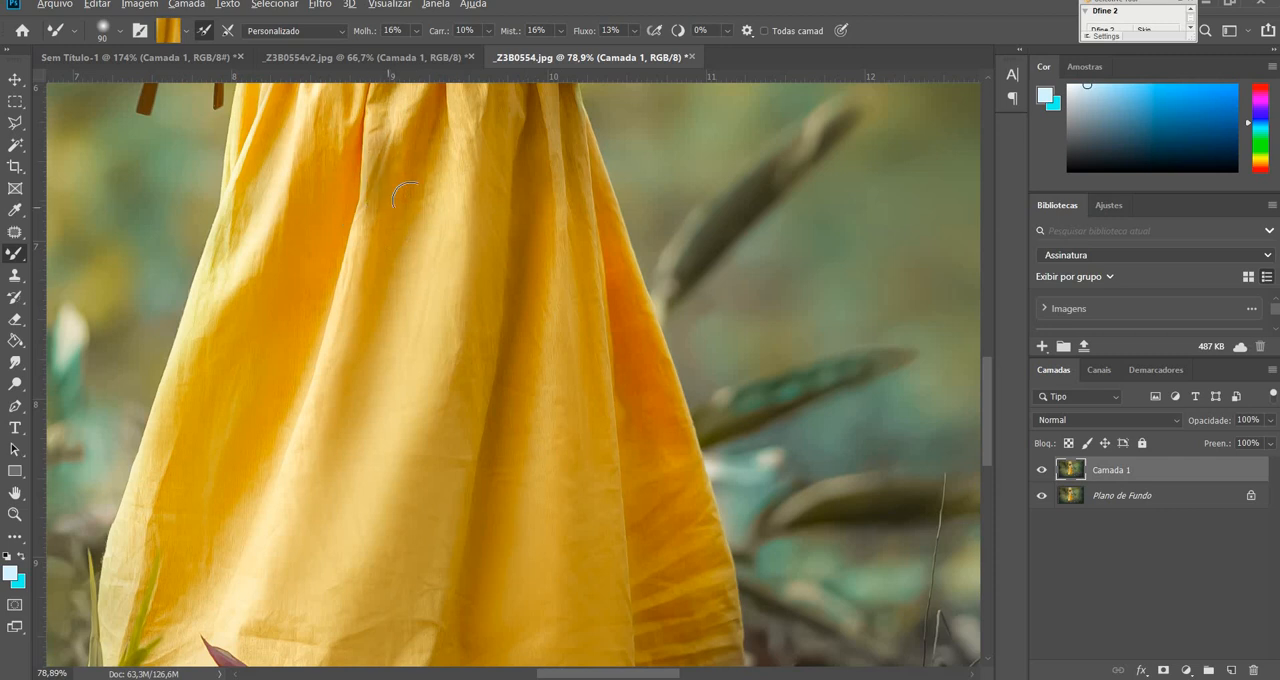
key("ctrl+z")
left_click(322, 188, "alt")
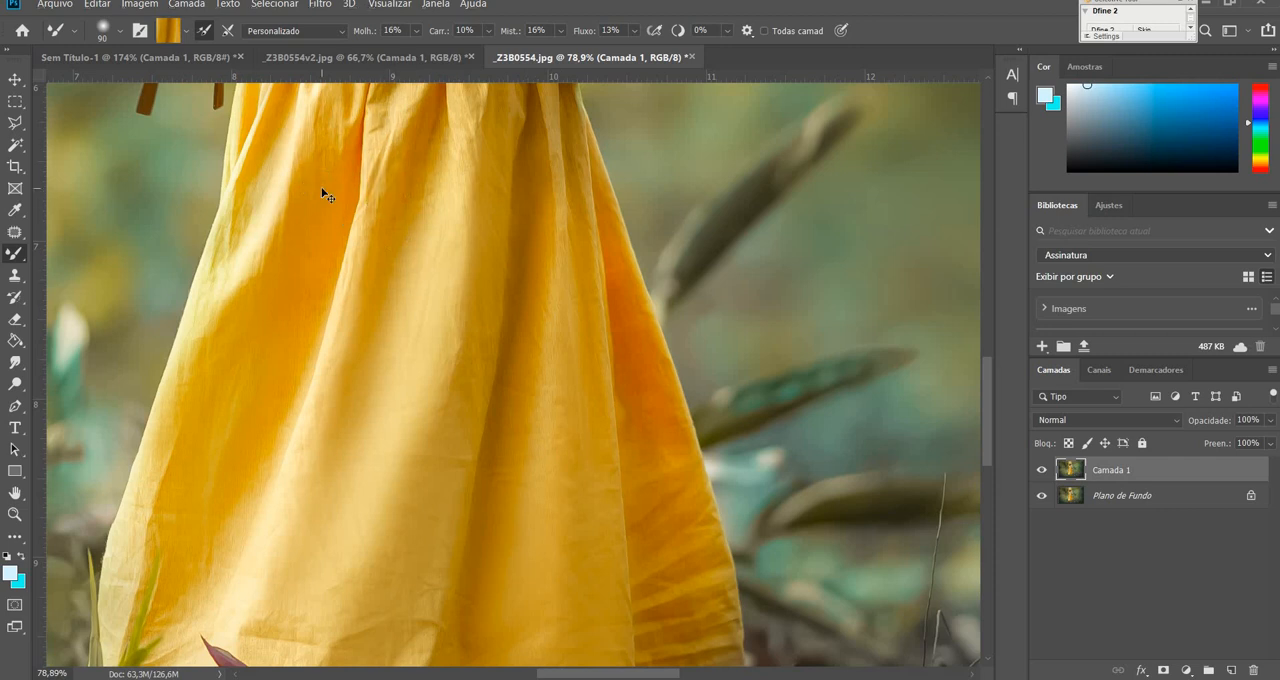
Compare the retouched dress with the original by hiding and showing Camada 1 at full view and closer up.
key("ctrl+minus")
key("ctrl+minus")
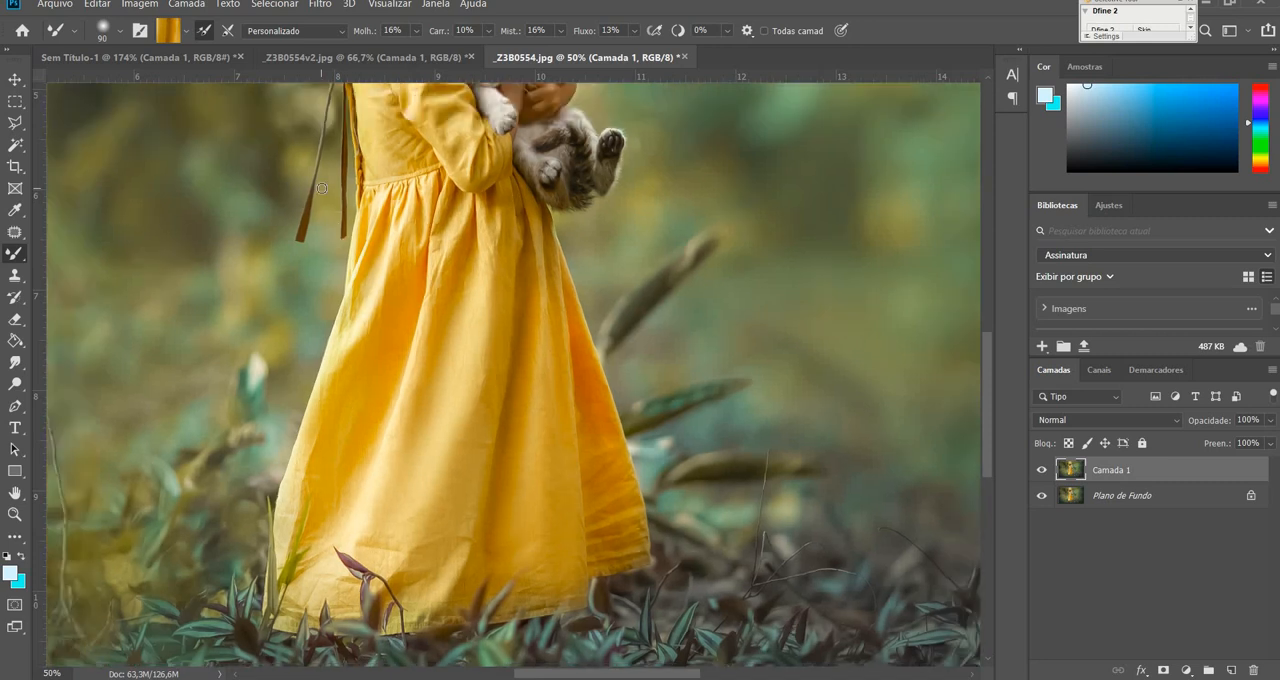
key("ctrl+0")
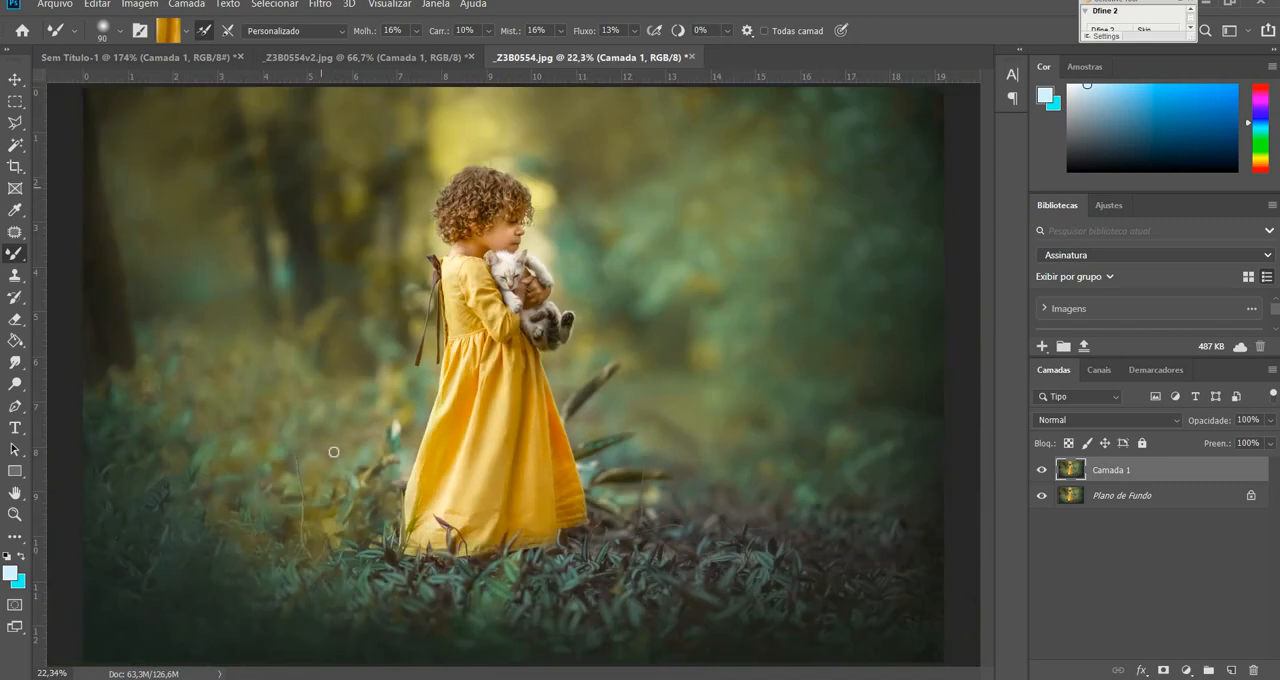
left_click(1043, 470)
left_click(1043, 470)
key("ctrl+plus")
left_click_drag(585, 456, 682, 362)
left_click(1041, 470)
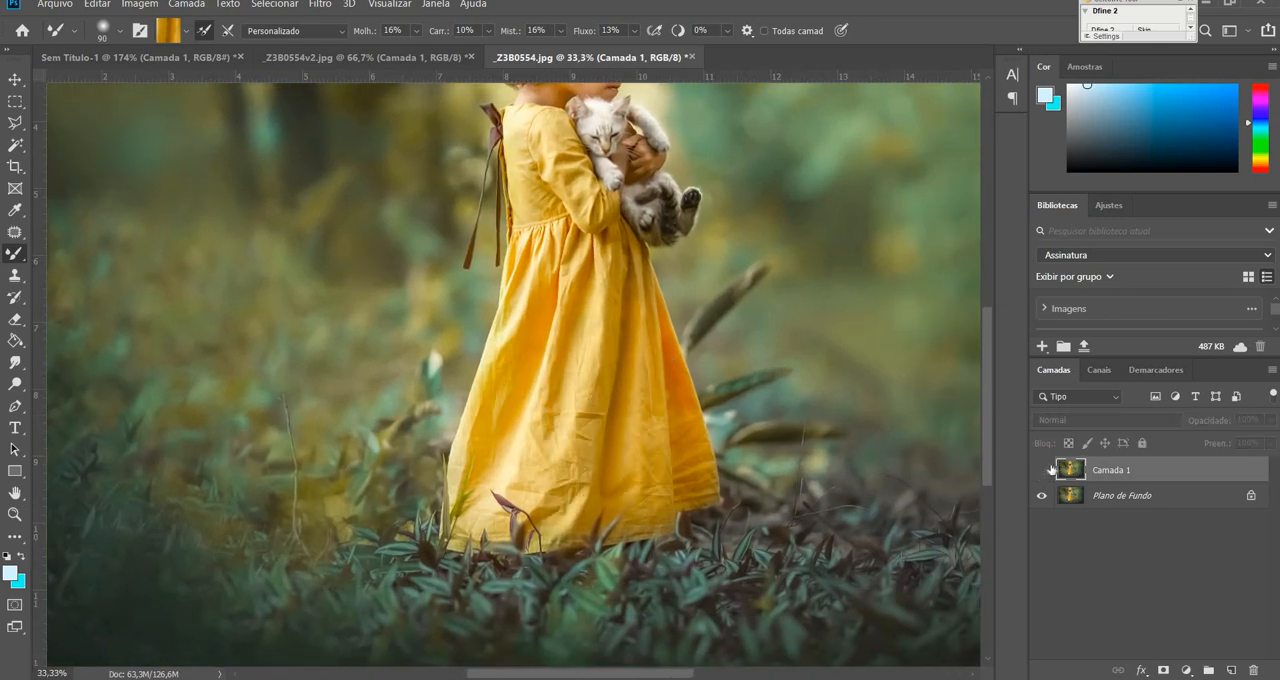
left_click(1041, 470)
key("ctrl+0")
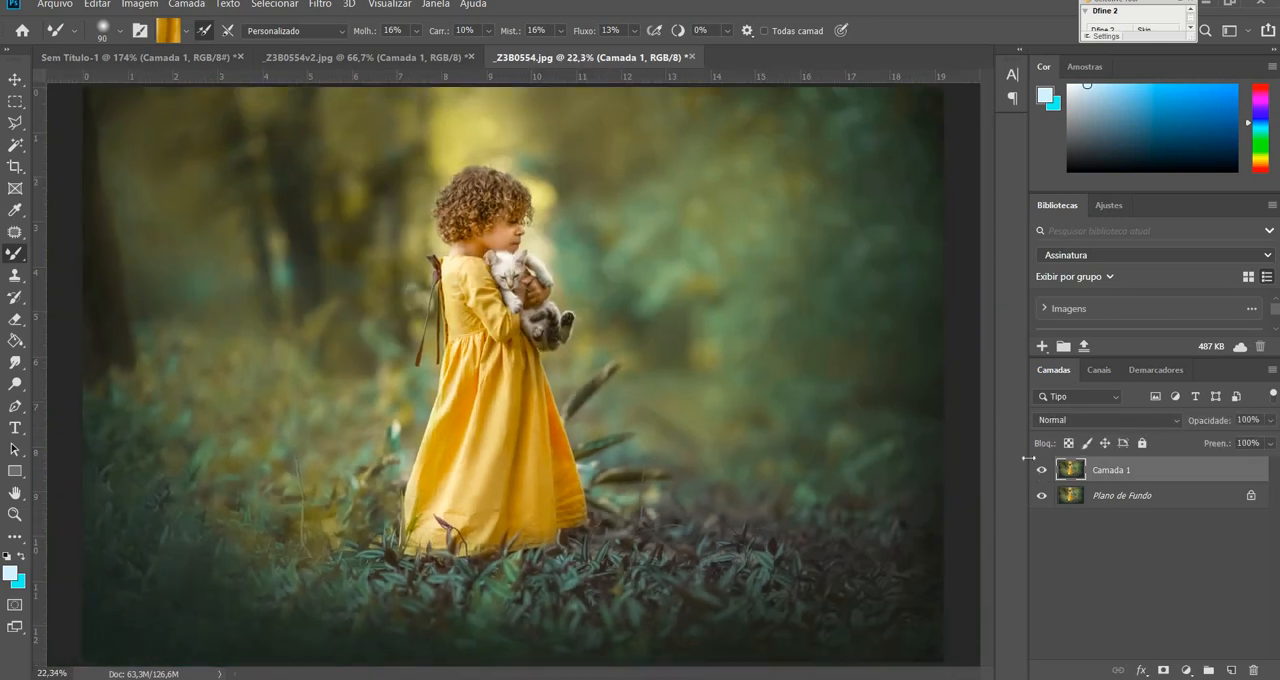
Use the Liquify filter's Forward Warp tool at size 1600 to push both lower side edges of the skirt outward.
left_click(320, 5)
left_click(370, 128)
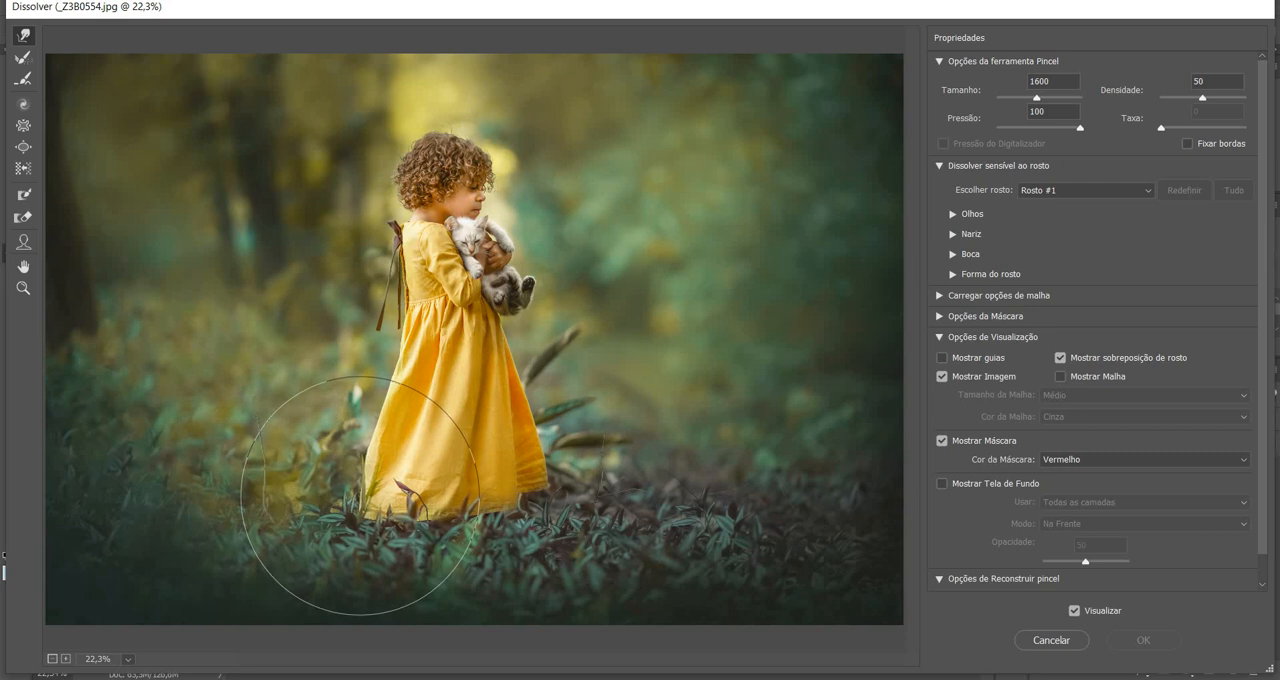
left_click_drag(359, 495, 351, 495)
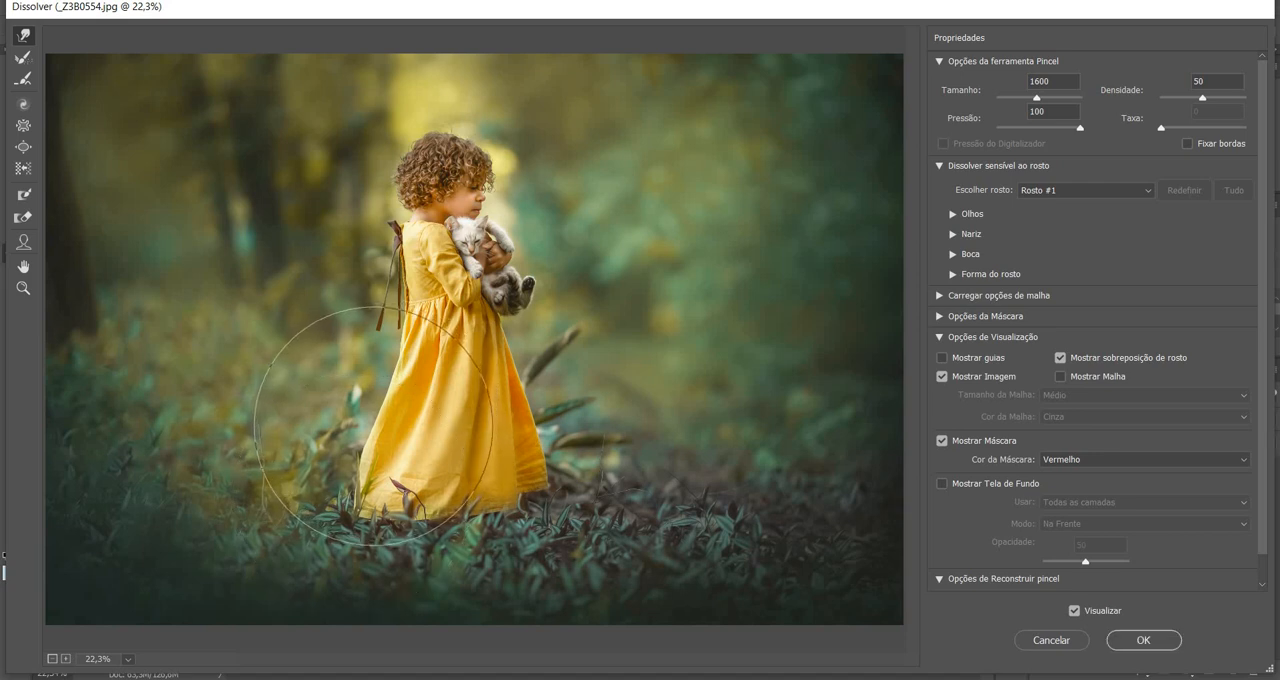
left_click_drag(376, 426, 381, 409)
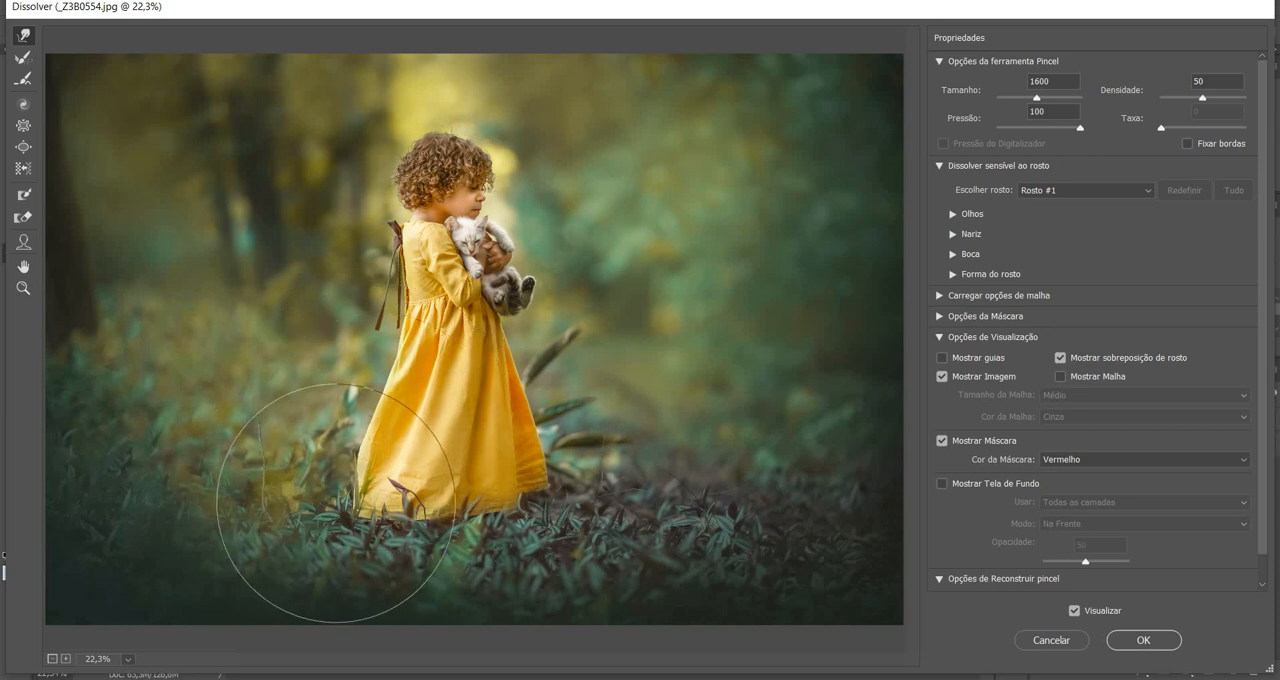
left_click_drag(338, 501, 331, 496)
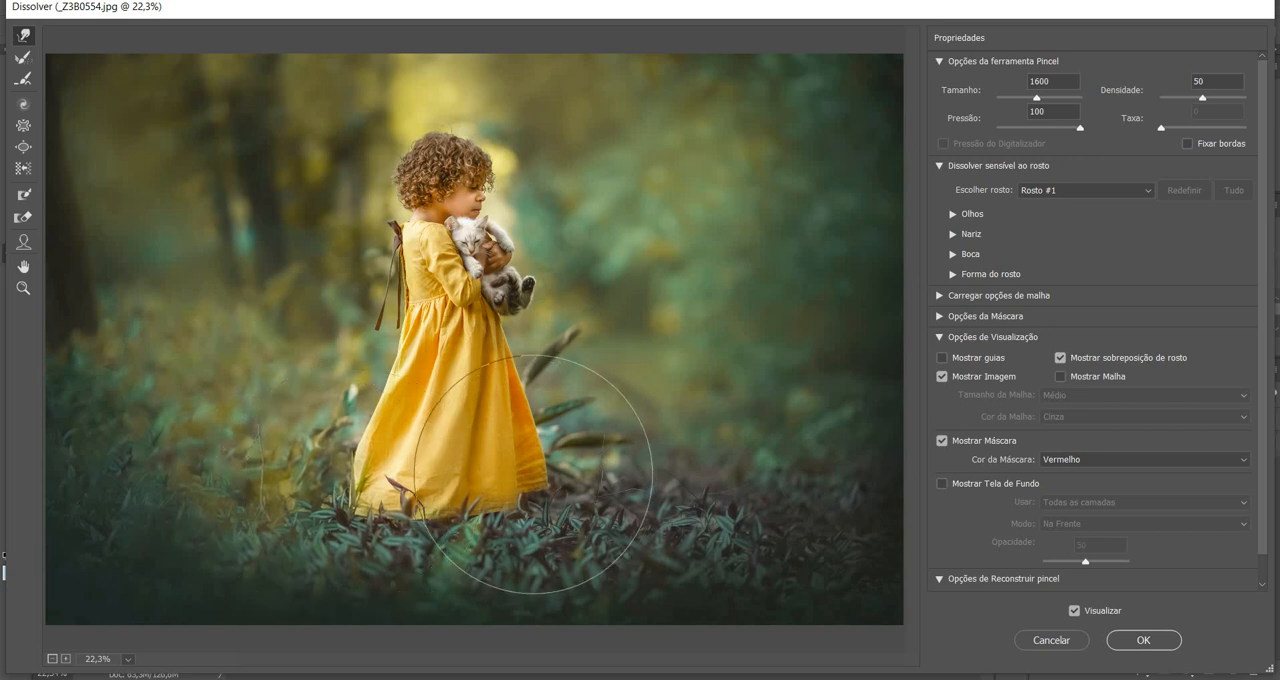
left_click_drag(534, 476, 537, 476)
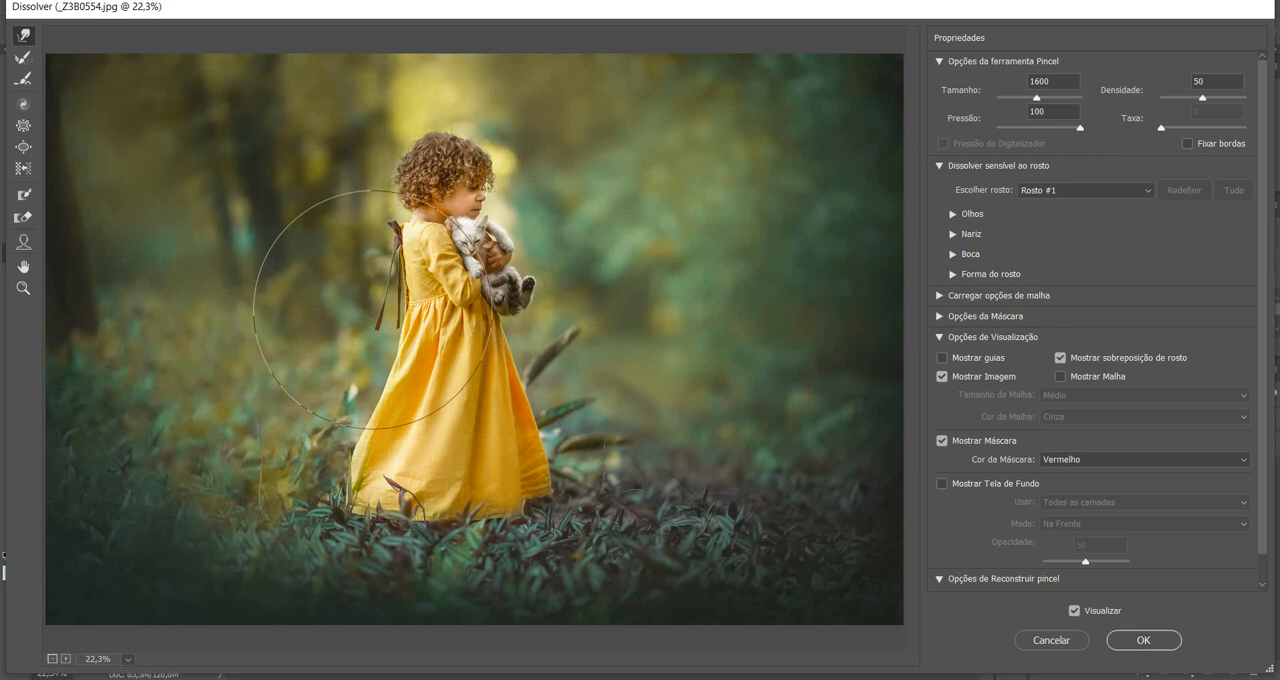
Nudge the dress inward at the back and front waist, compare with the original, and apply the Liquify filter.
left_click_drag(373, 309, 378, 309)
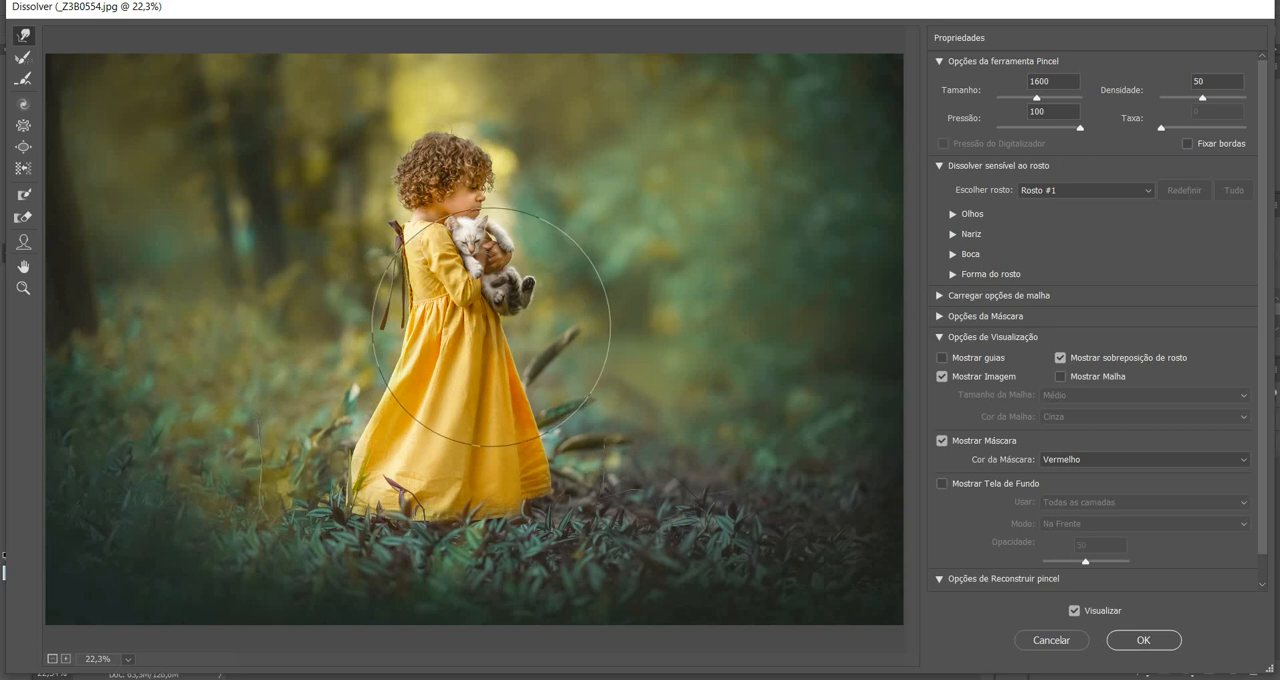
left_click_drag(489, 328, 486, 329)
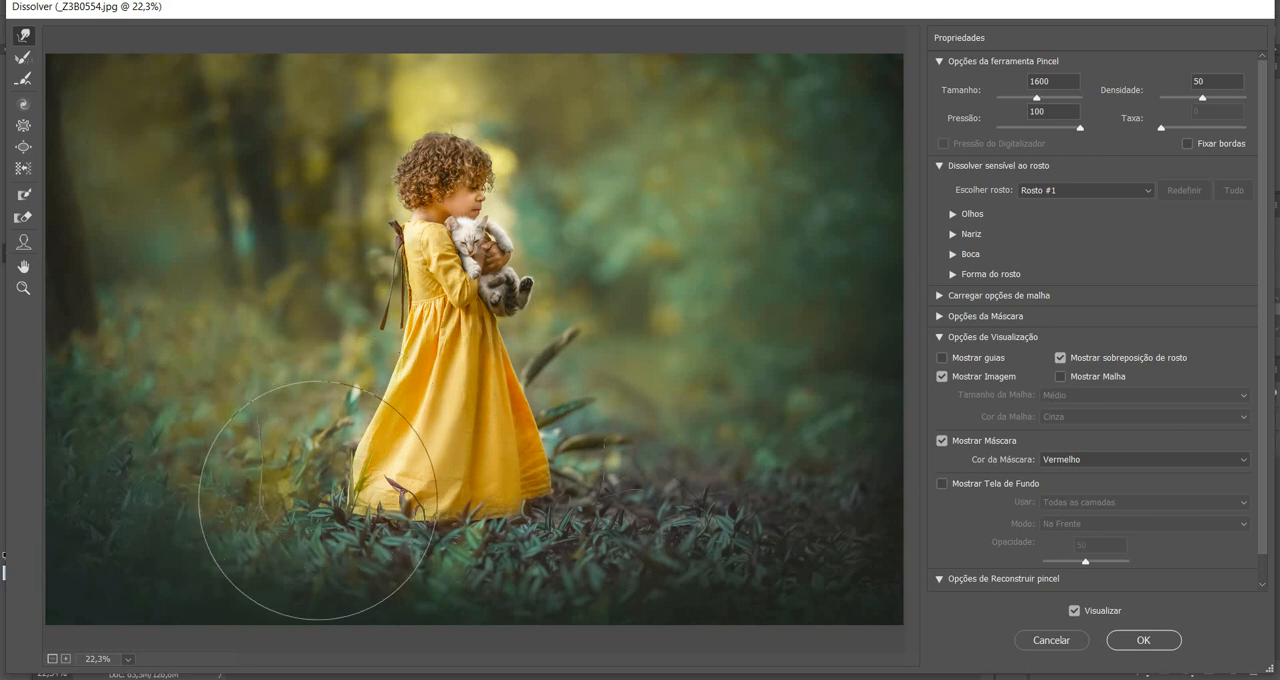
left_click(1075, 611)
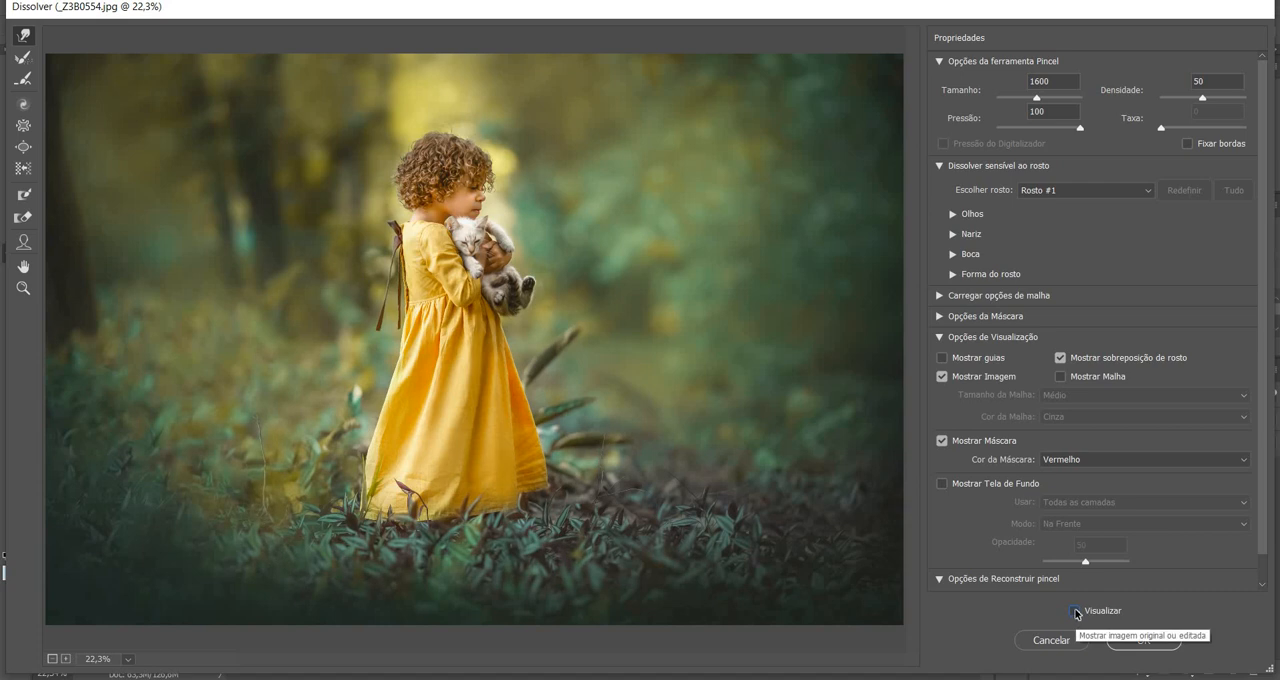
left_click(1076, 612)
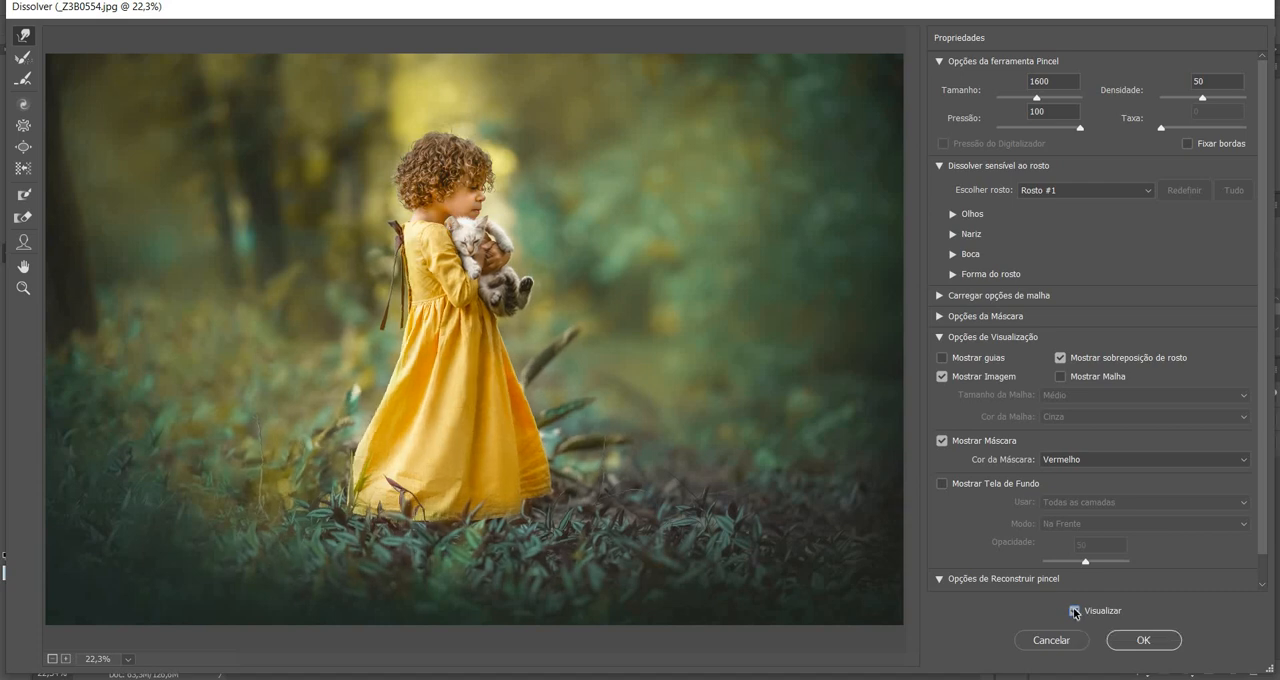
left_click(1153, 640)
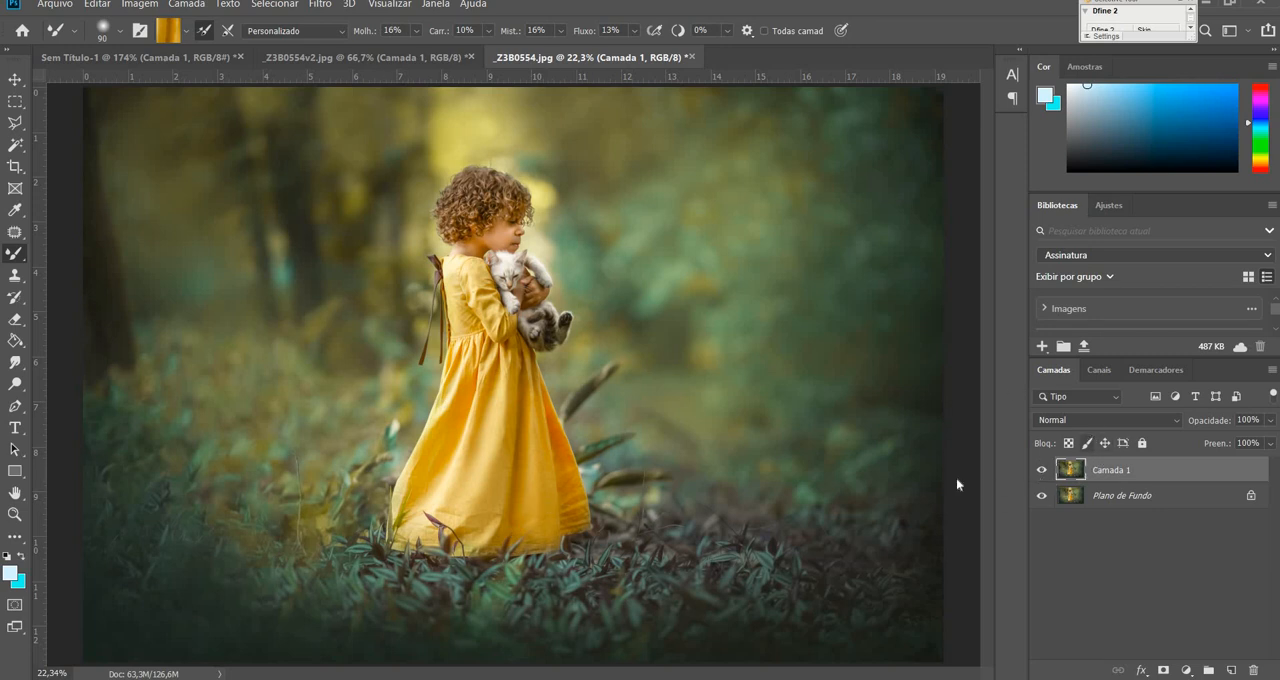
Duplicate Camada 1 and copy a rectangular selection around the left half of the skirt to a new layer.
left_click(15, 101)
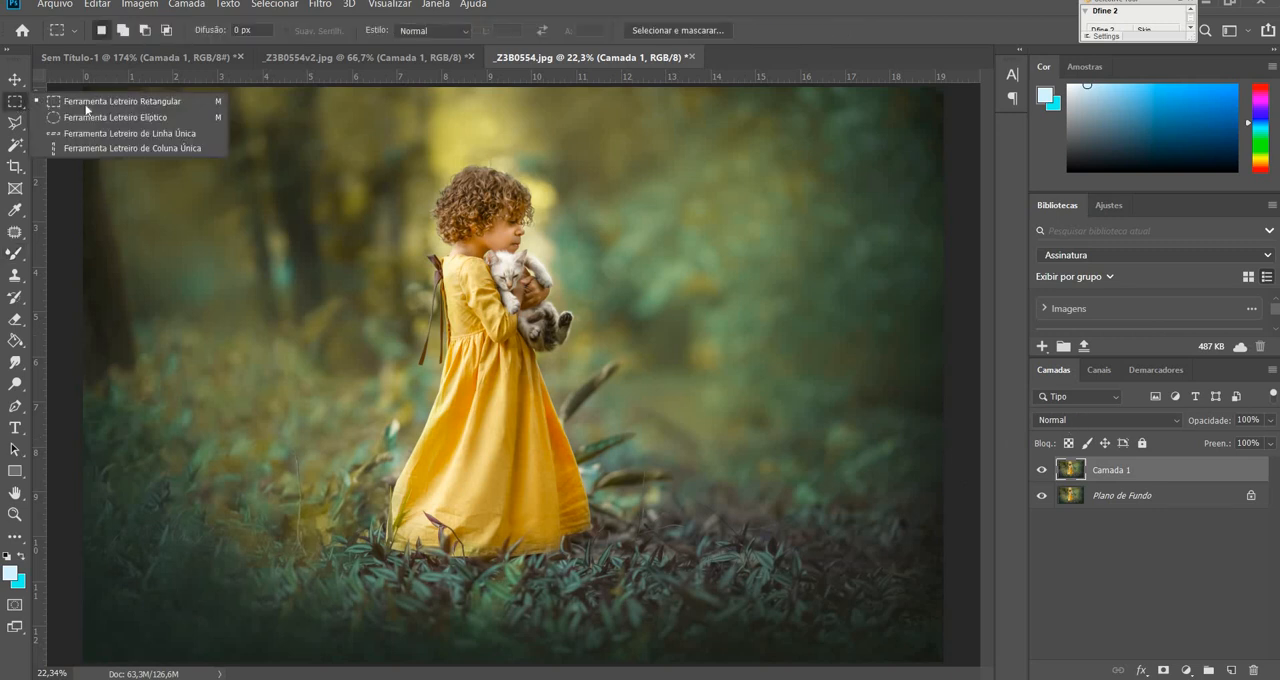
left_click(151, 102)
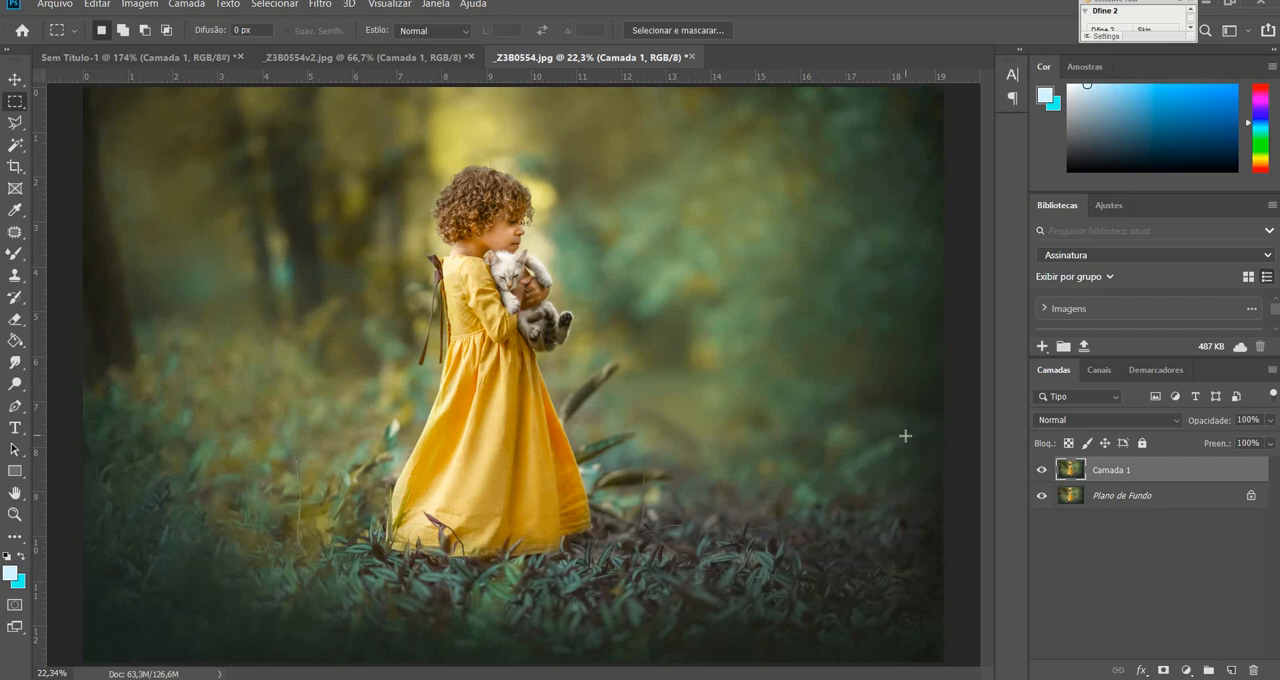
key("ctrl+j")
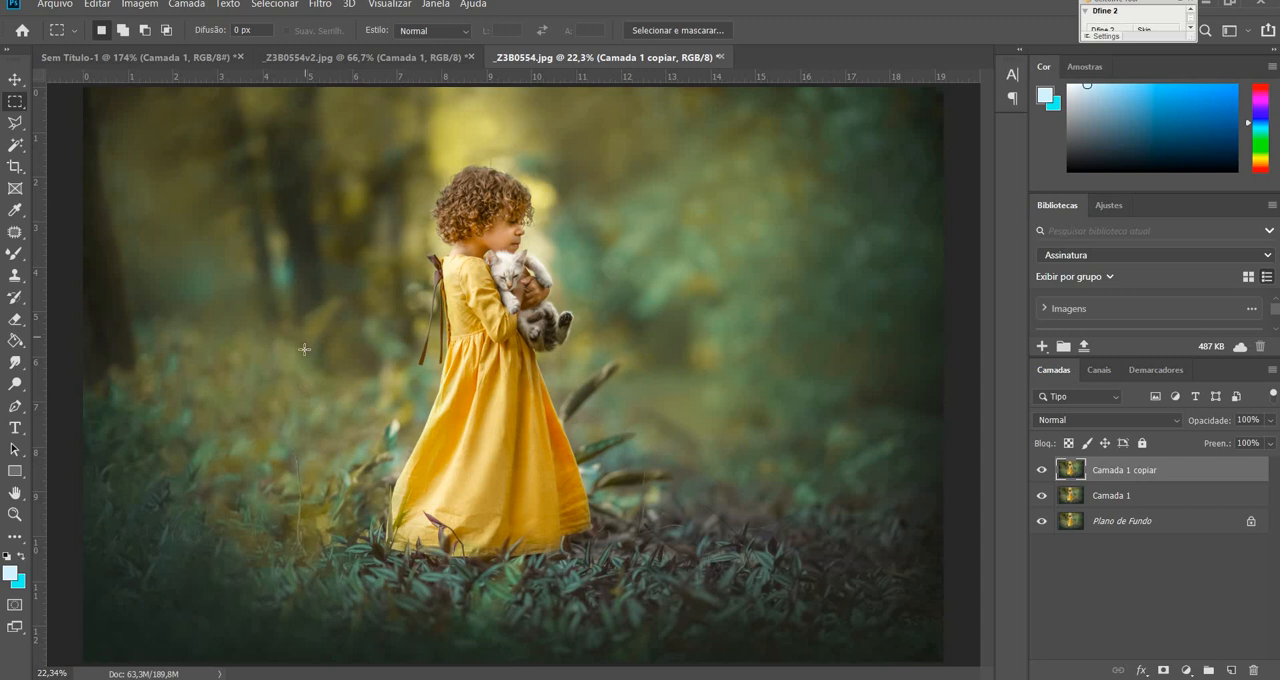
left_click_drag(318, 356, 484, 577)
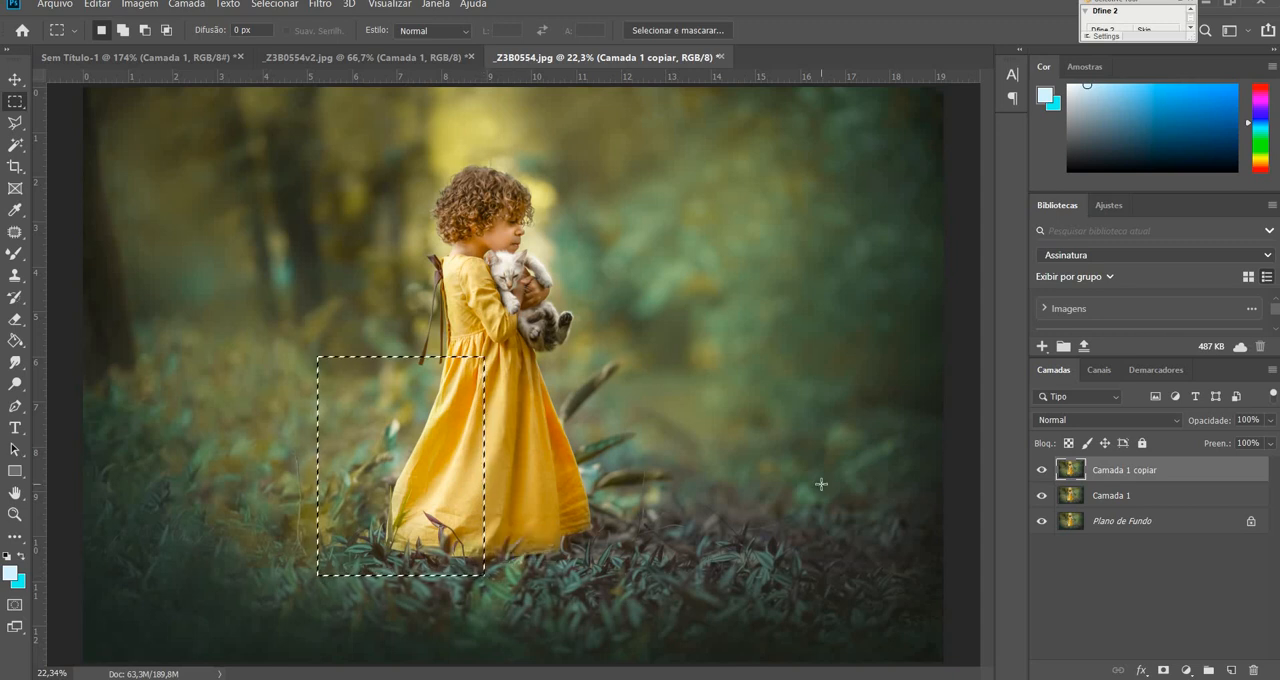
key("ctrl+j")
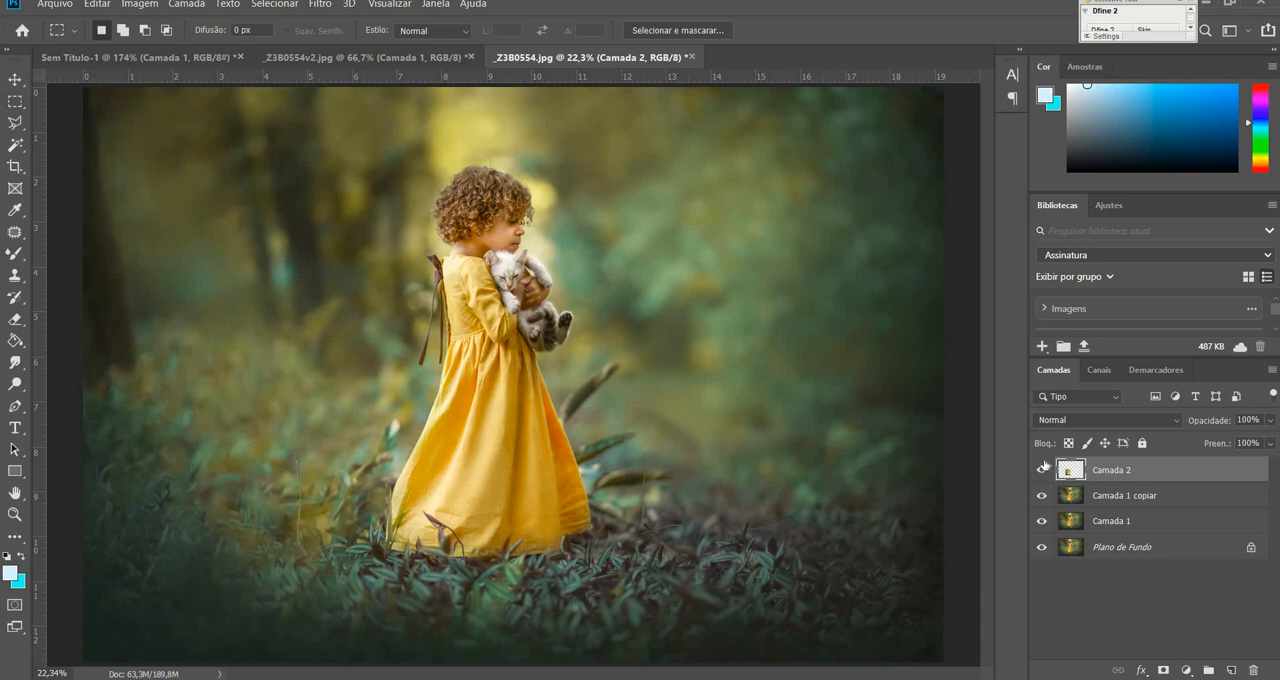
Rotate the copied skirt section about 4.3° clockwise with Free Transform and move it slightly left to widen the hem.
key("ctrl+t")
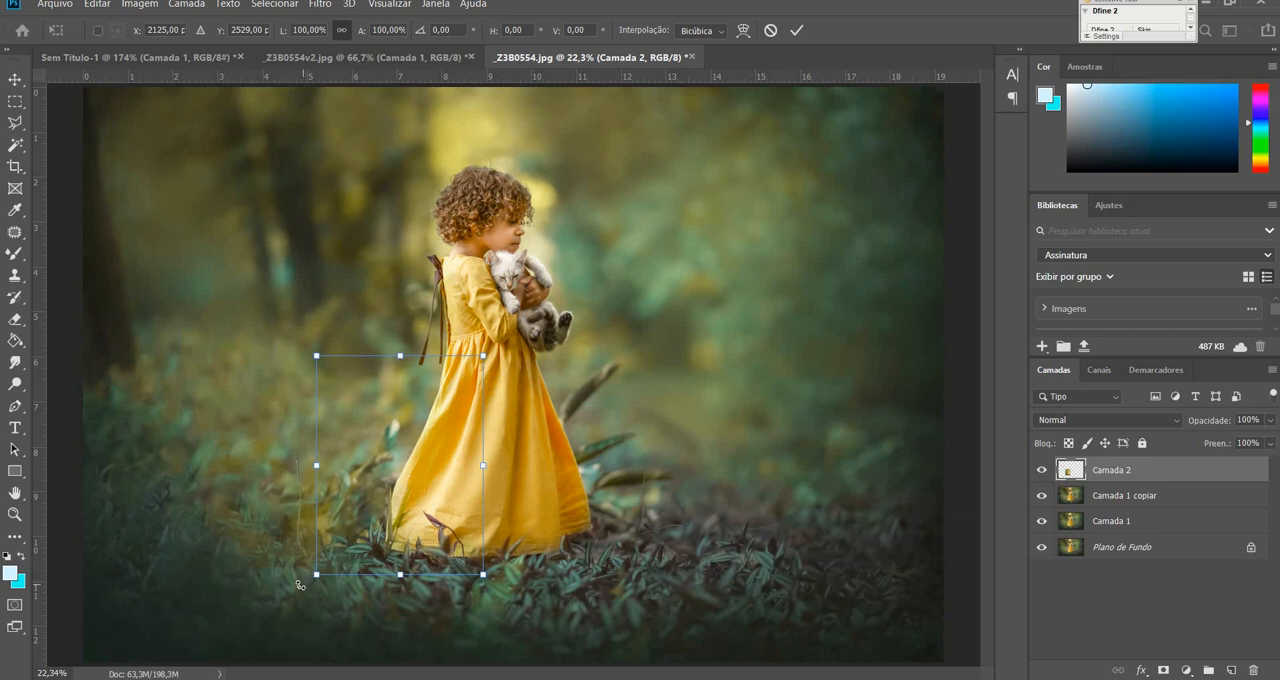
left_click_drag(299, 585, 290, 577)
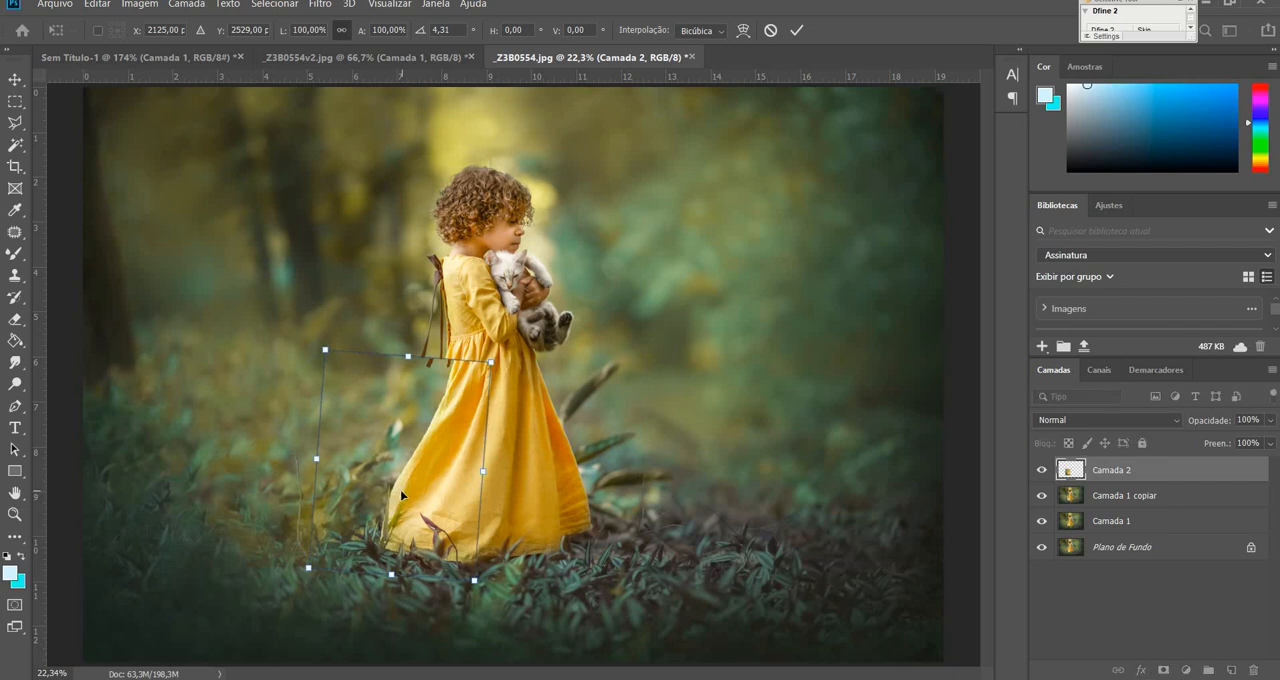
left_click_drag(399, 494, 382, 508)
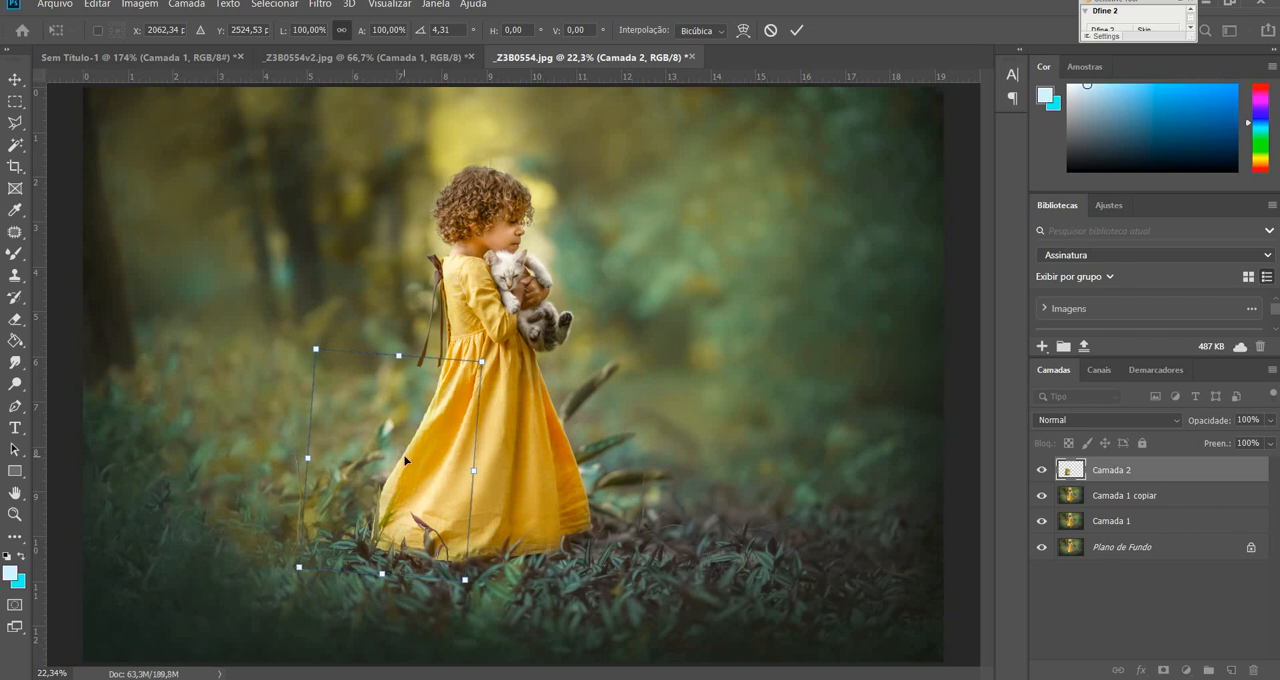
Distort the skirt section by its two left corners to align its edge with the dress below, and apply the transform.
right_click(405, 460)
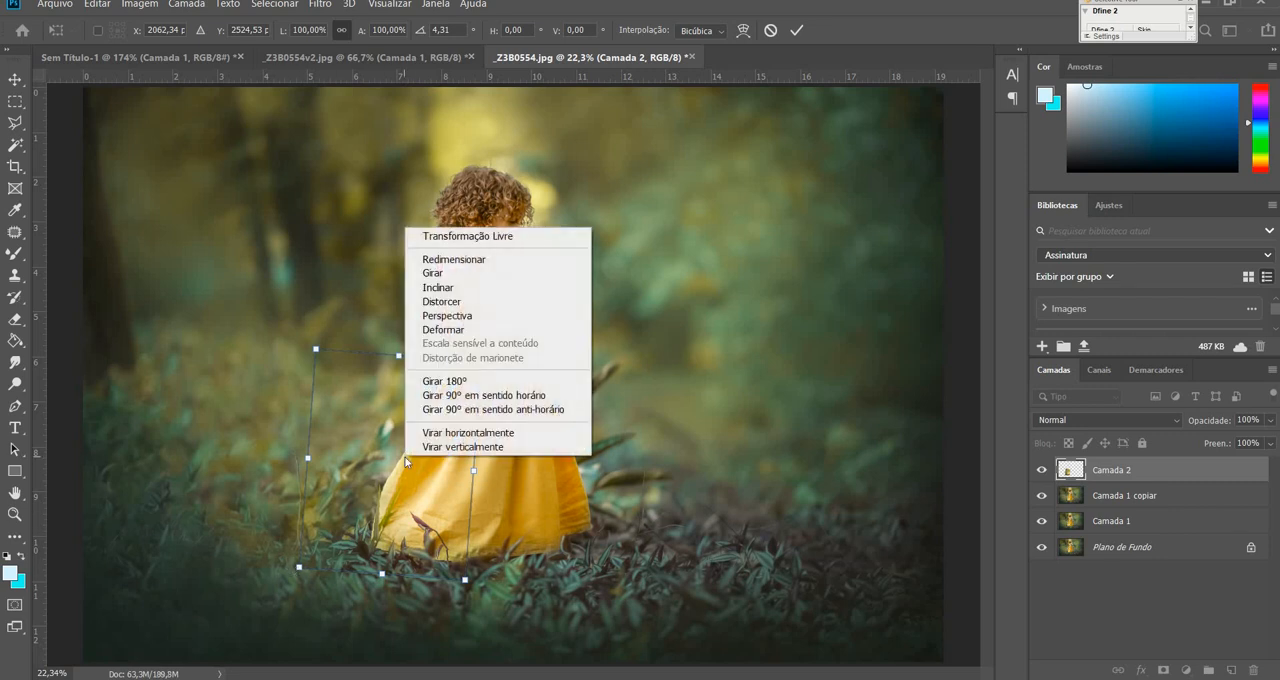
left_click(455, 303)
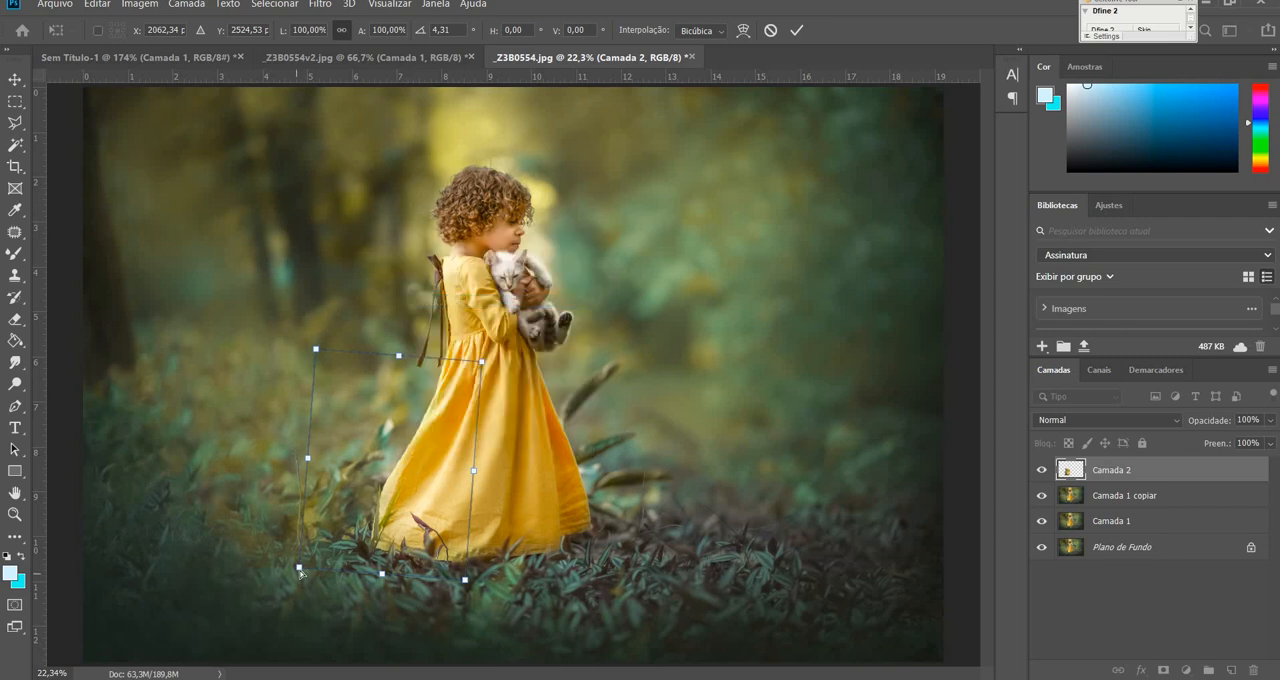
left_click_drag(298, 570, 288, 574)
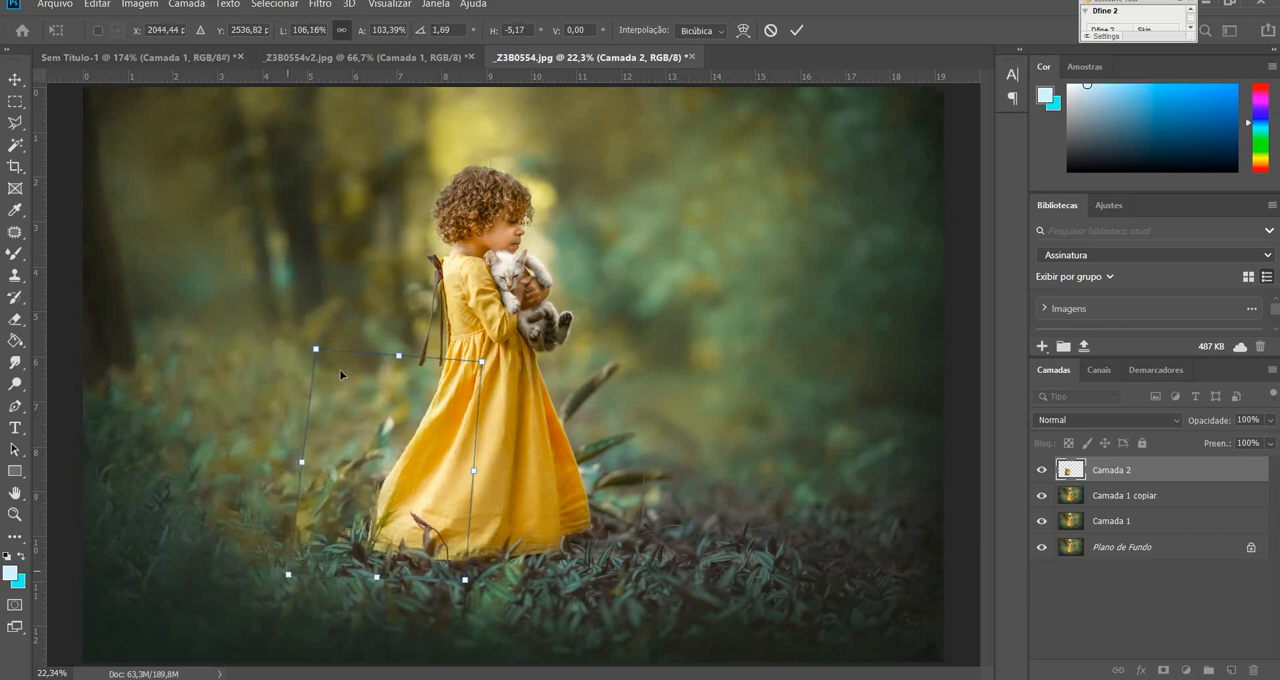
left_click_drag(319, 355, 316, 355)
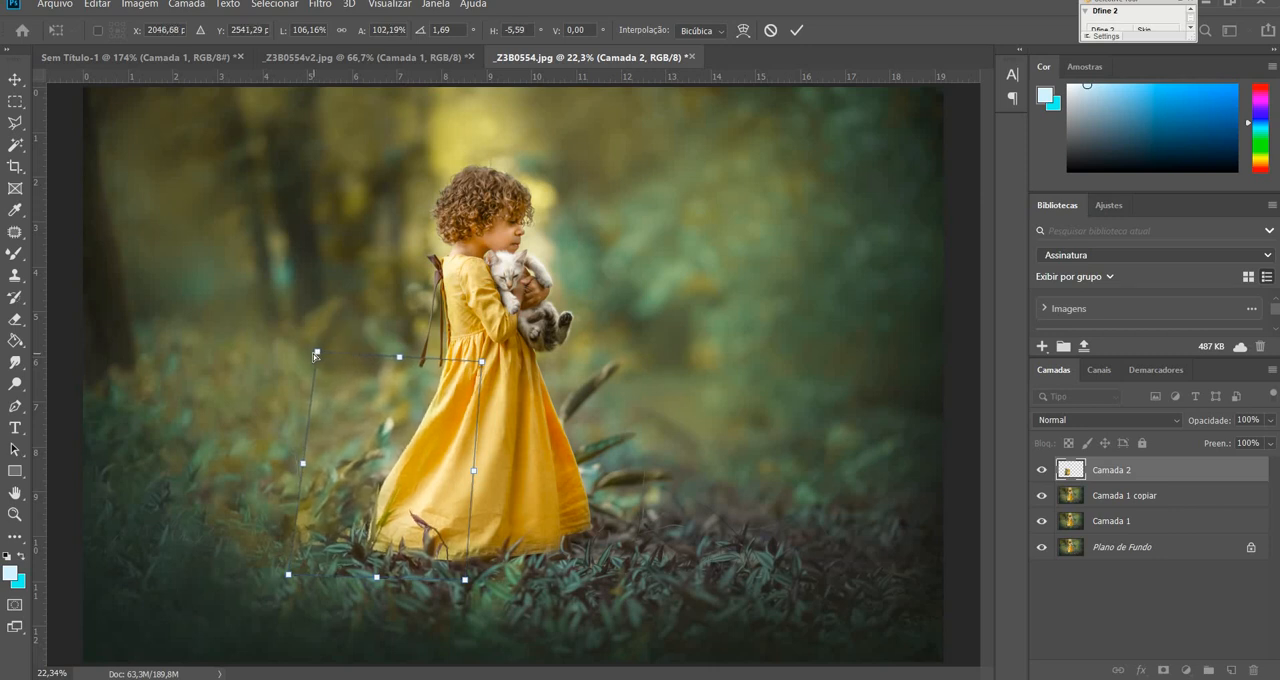
key("ctrl+plus")
key("ctrl+plus")
key("ctrl+plus")
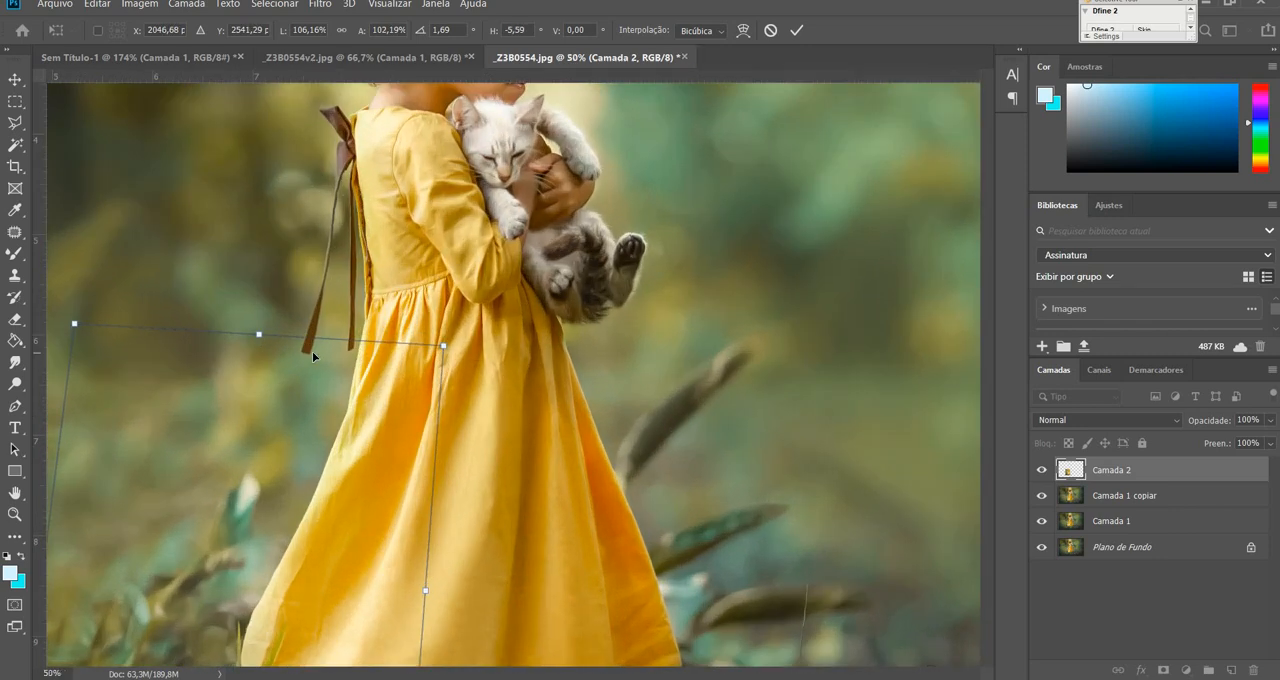
left_click_drag(606, 437, 816, 449)
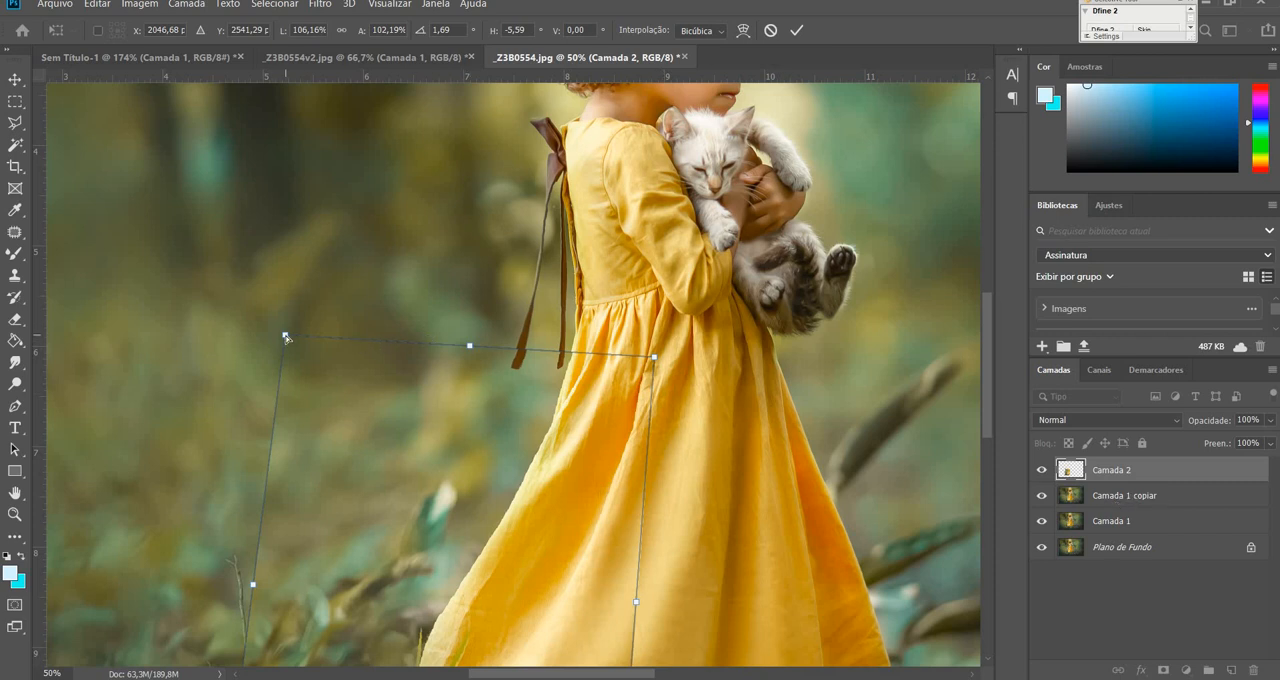
left_click_drag(285, 336, 308, 336)
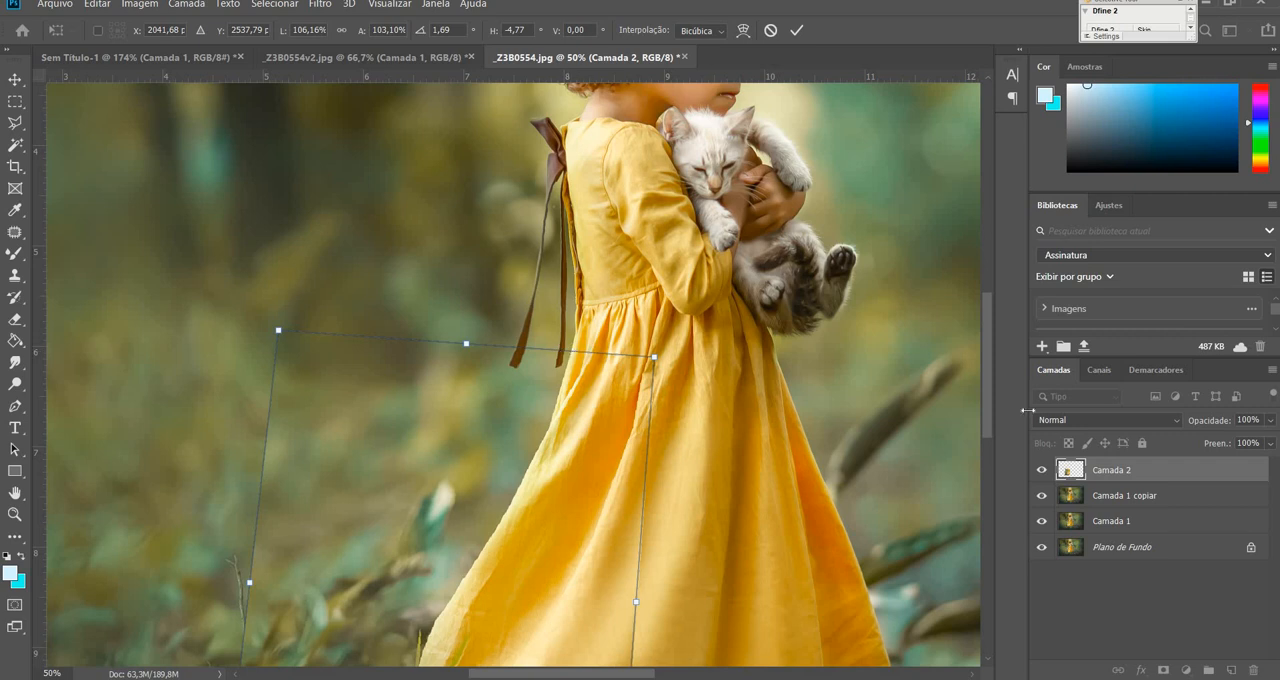
left_click_drag(991, 404, 979, 459)
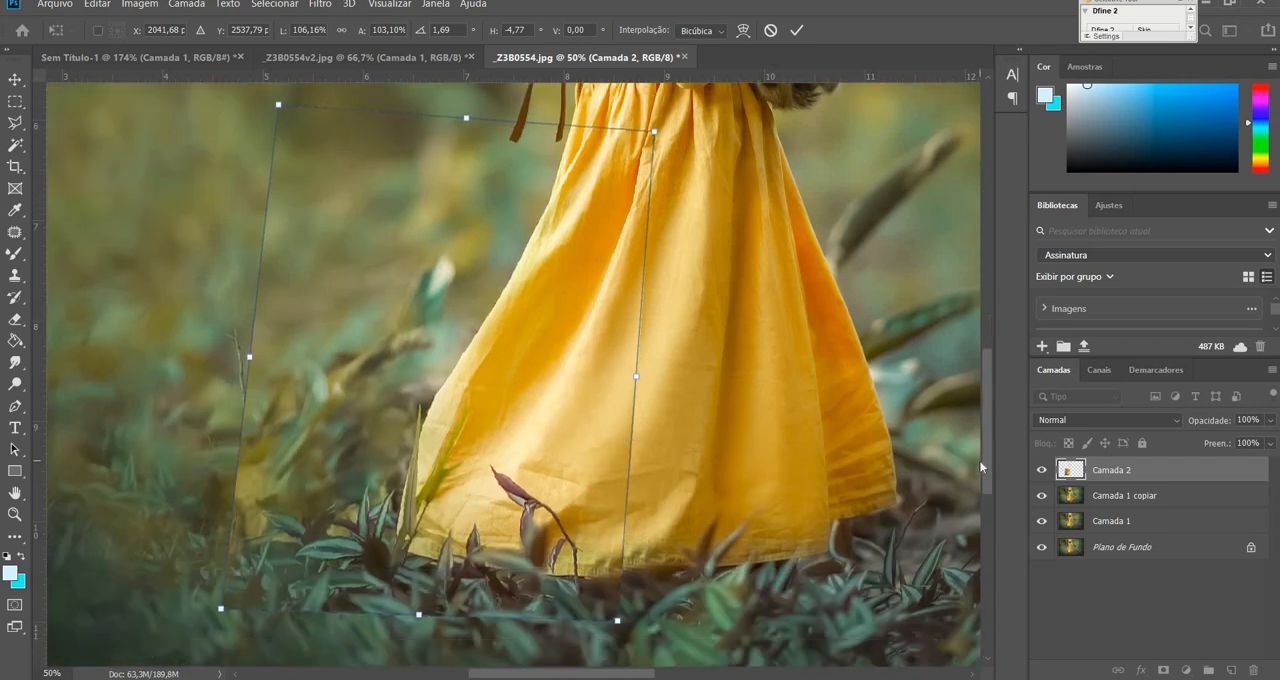
key("ctrl+0")
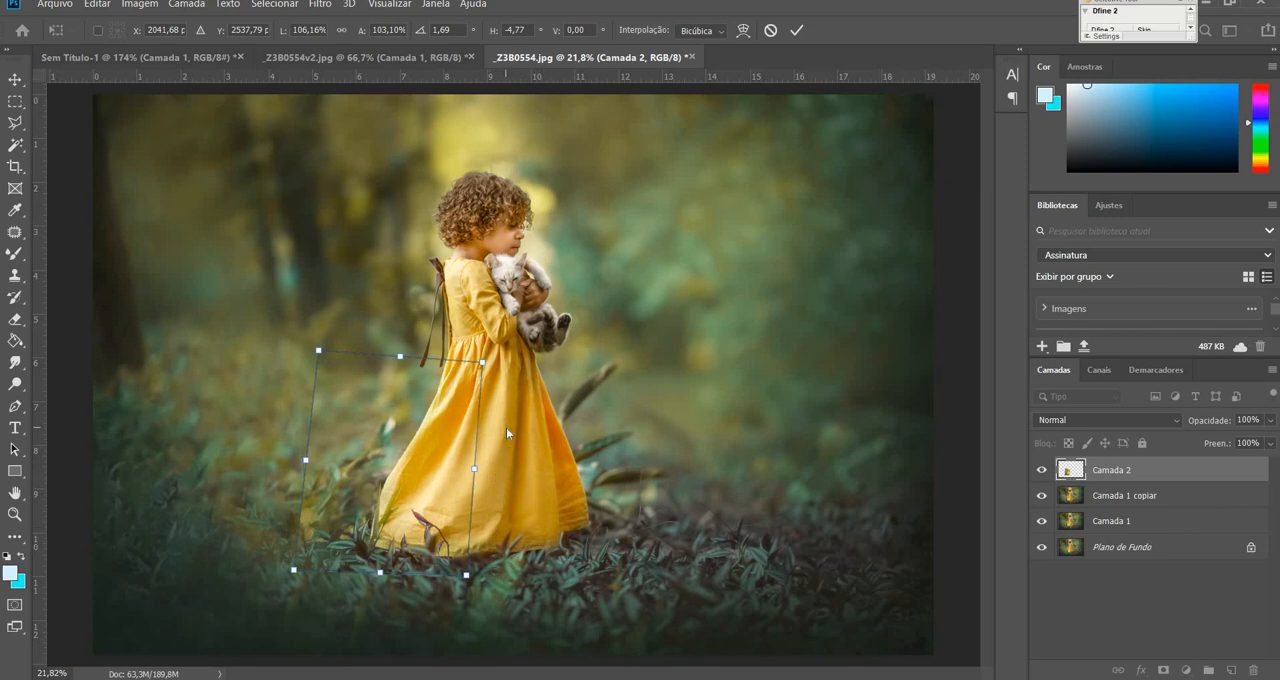
key("Return")
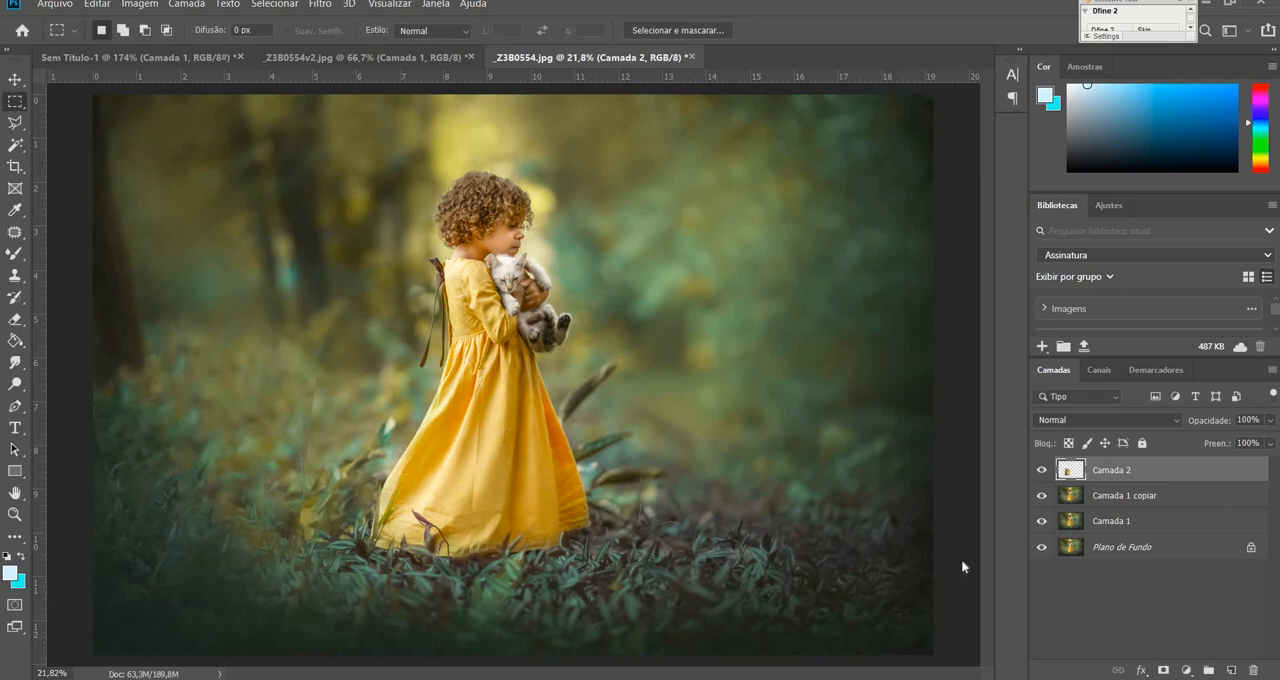
Add a layer mask to Camada 2 and set up the Brush tool with a soft round tip at 200 px.
left_click(15, 514)
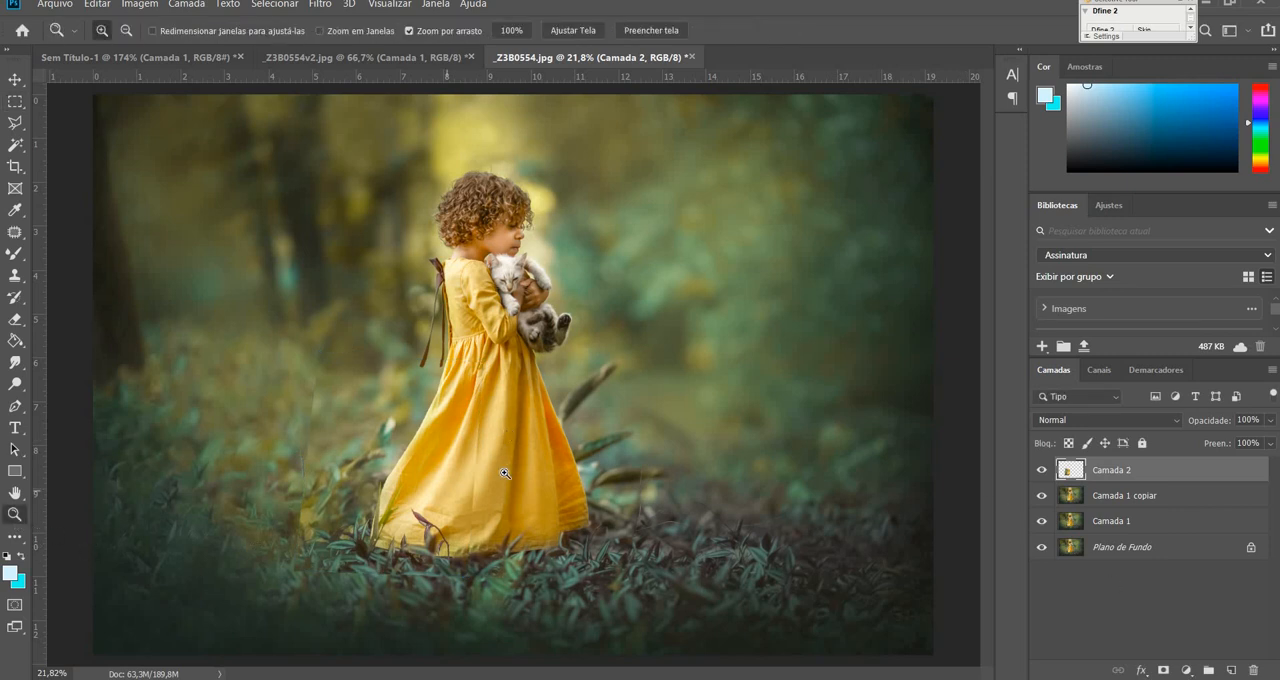
mouse_move(505, 473)
left_mouse_down()
mouse_move(516, 466)
mouse_move(500, 469)
left_mouse_up()
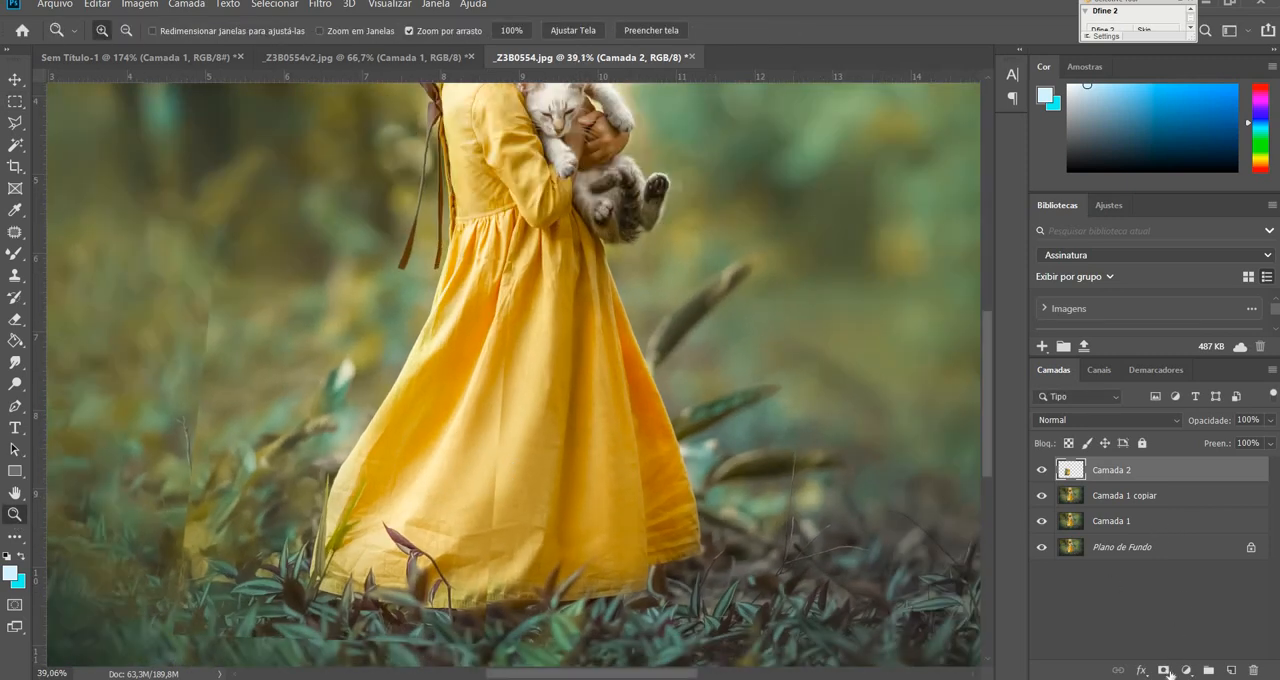
left_click(1163, 671)
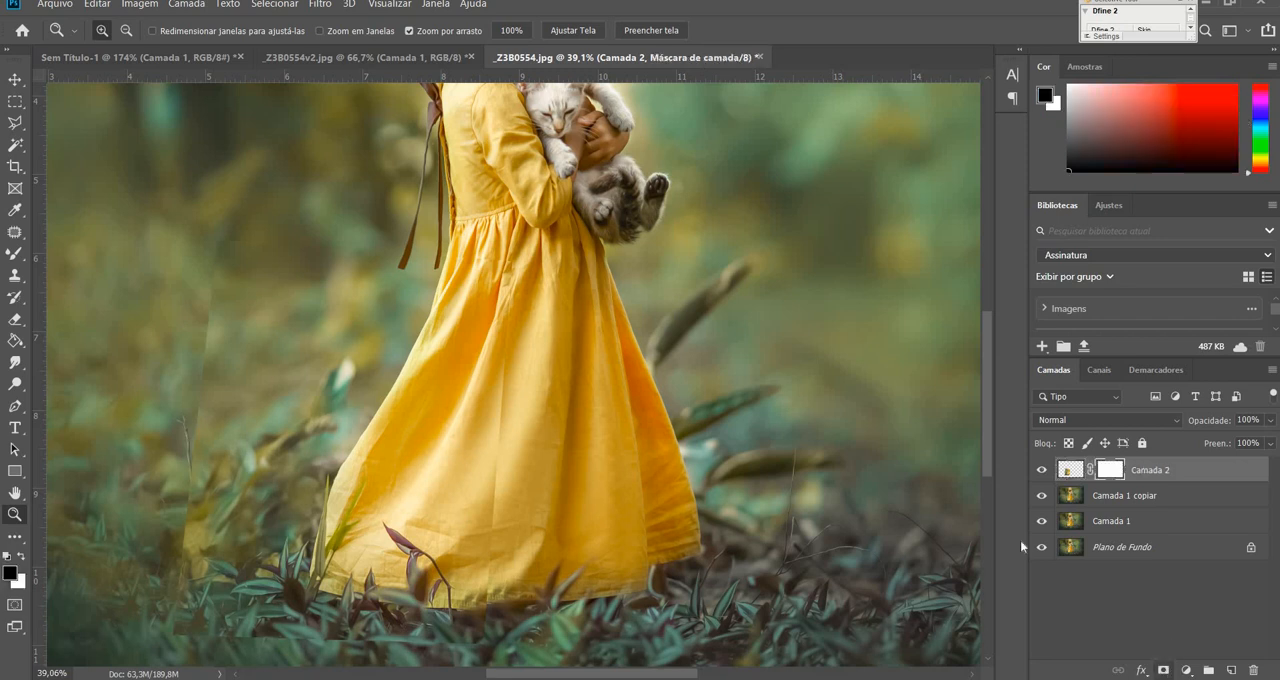
left_click(22, 258)
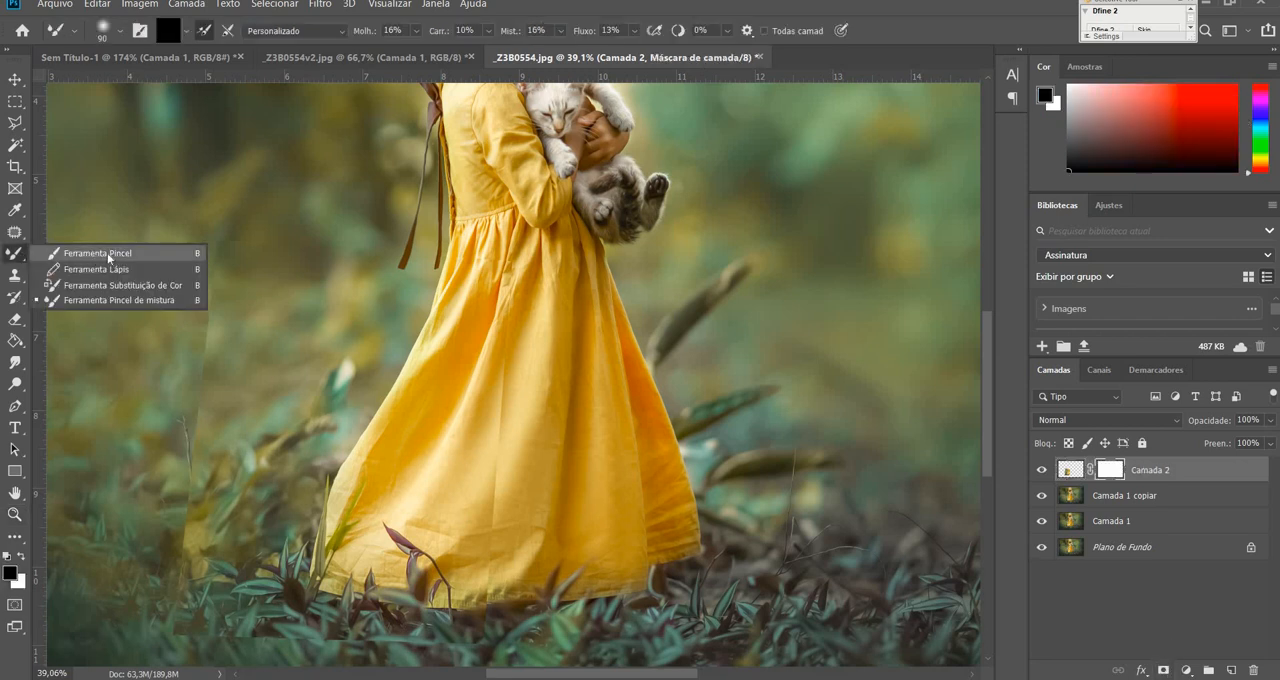
left_click(116, 256)
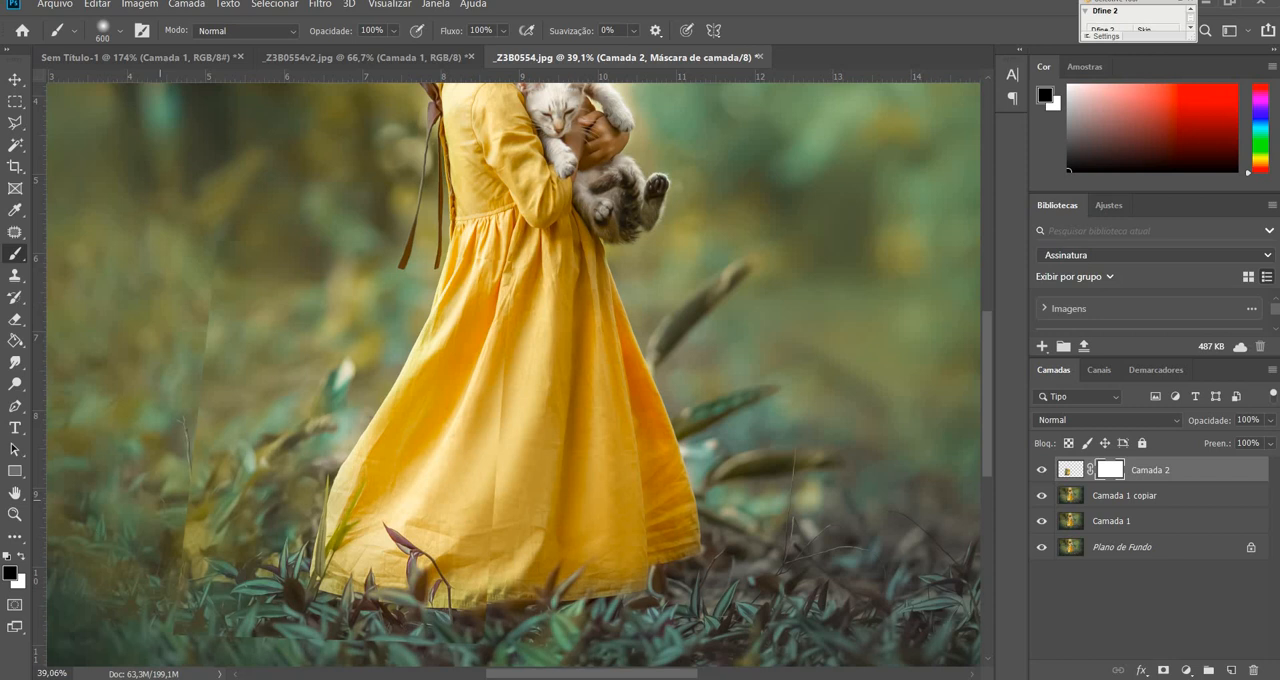
key("bracketleft")
key("bracketleft")
key("bracketleft")
key("bracketleft")
key("bracketleft")
left_click(120, 31)
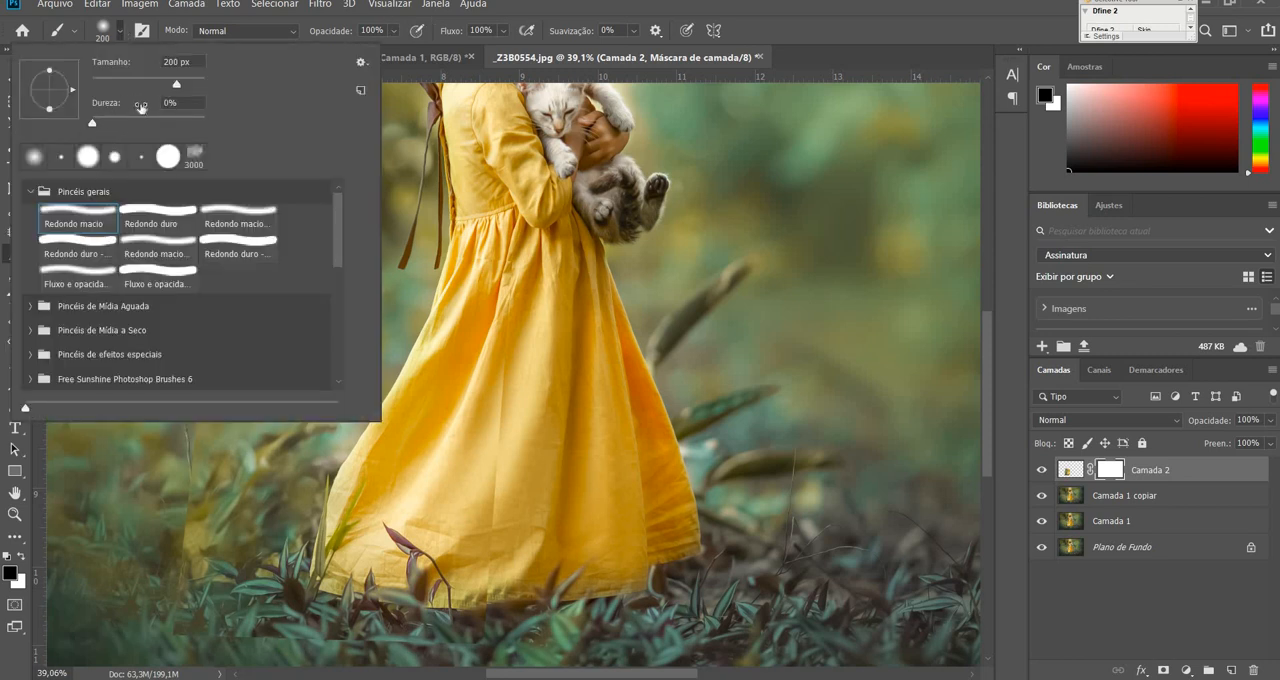
left_click(120, 37)
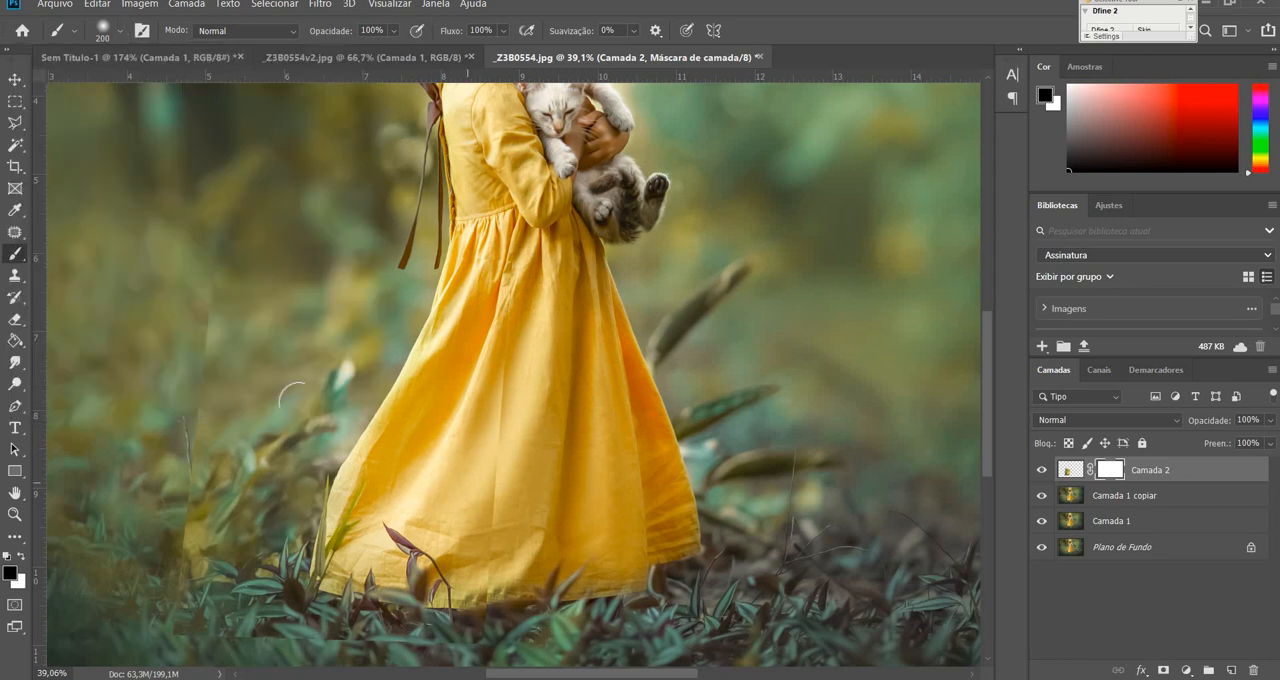
Paint the Camada 2 mask black along the copied section's left and bottom edges, and compare with the layer hidden.
mouse_move(235, 180)
left_mouse_down()
mouse_move(202, 389)
mouse_move(196, 350)
mouse_move(180, 634)
mouse_move(403, 657)
left_mouse_up()
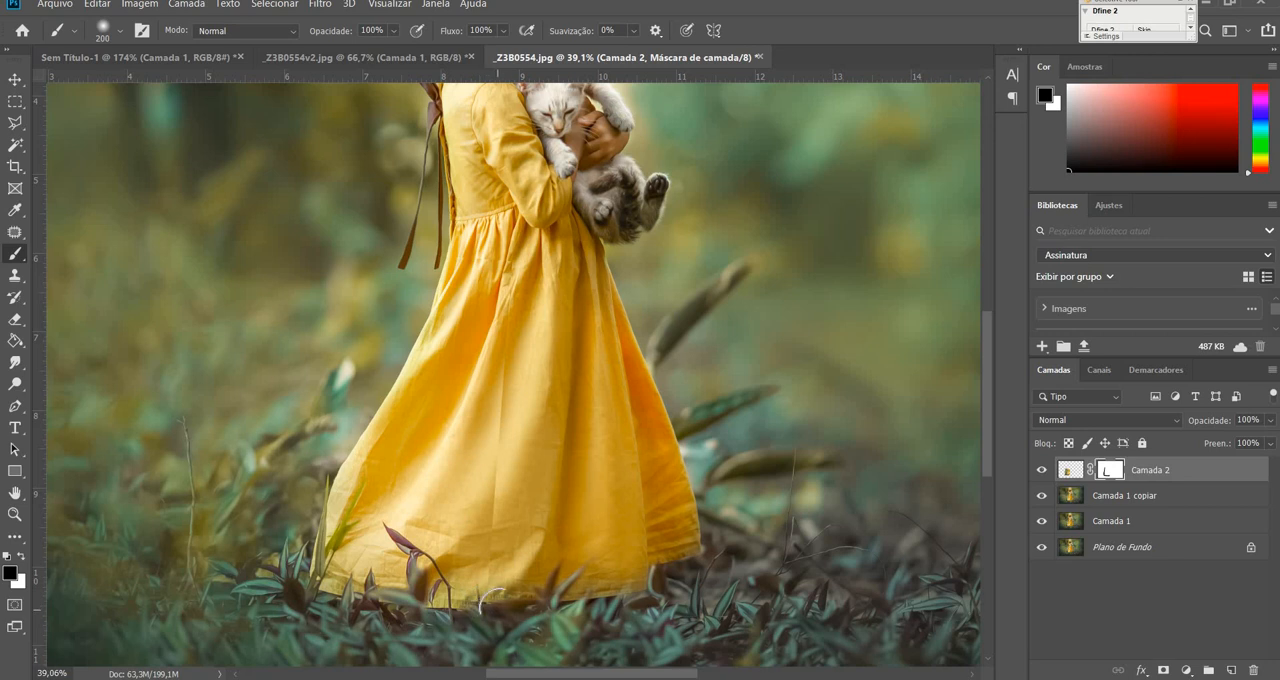
key("ctrl+plus")
key("ctrl+plus")
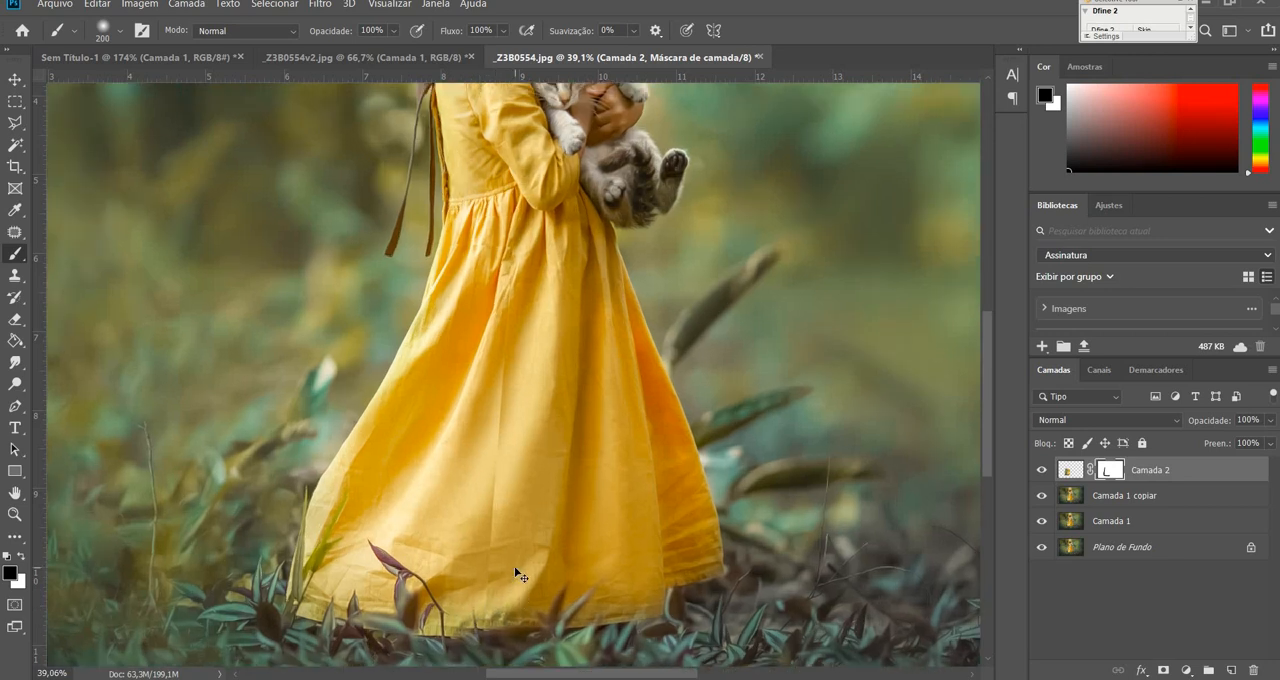
left_click_drag(518, 506, 586, 271)
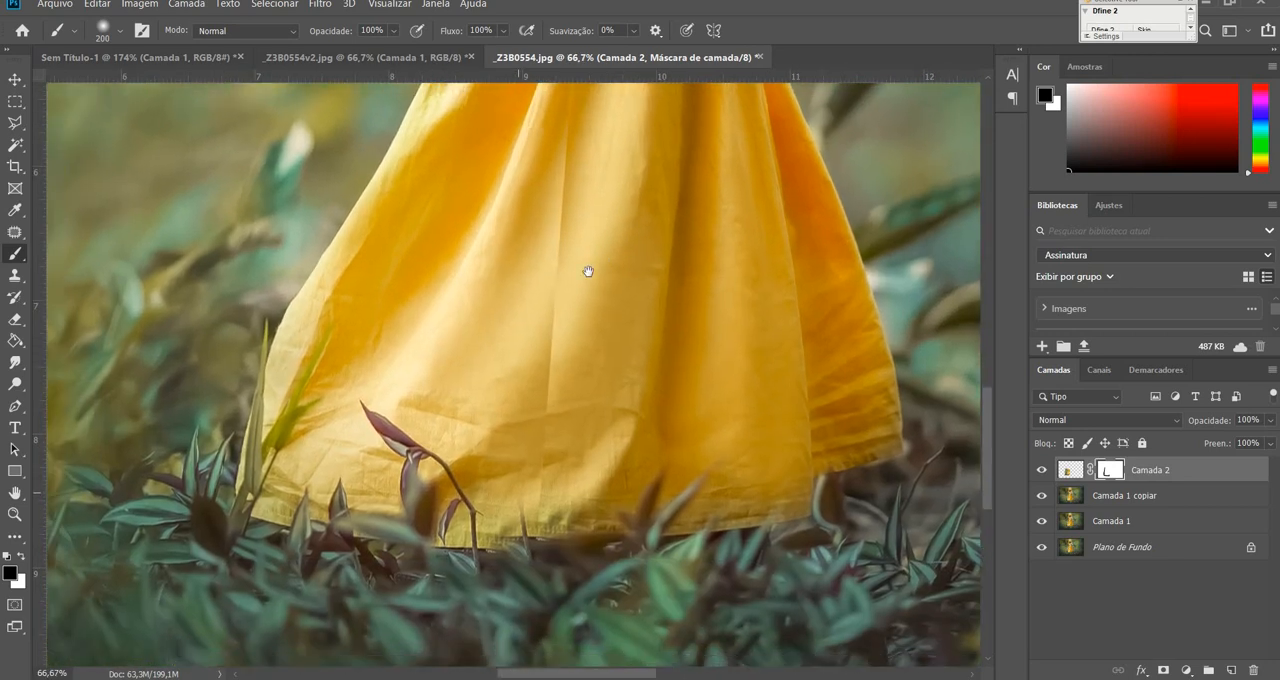
left_click(1041, 470)
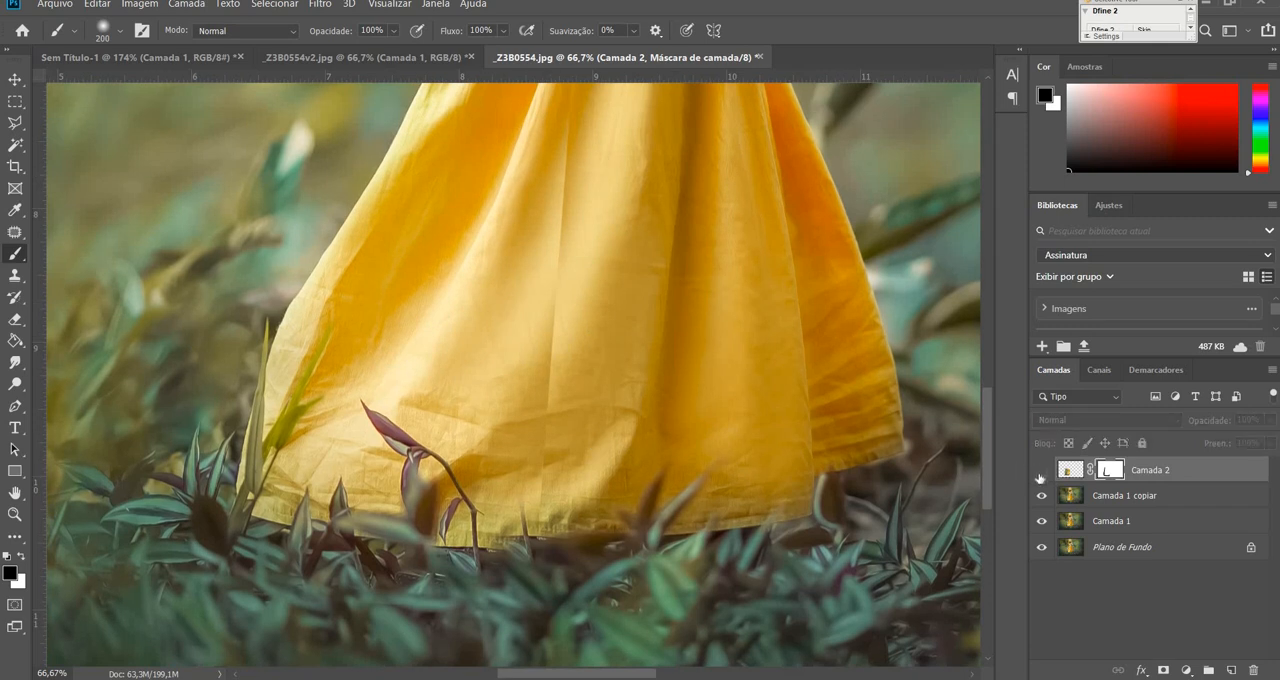
left_click(1041, 470)
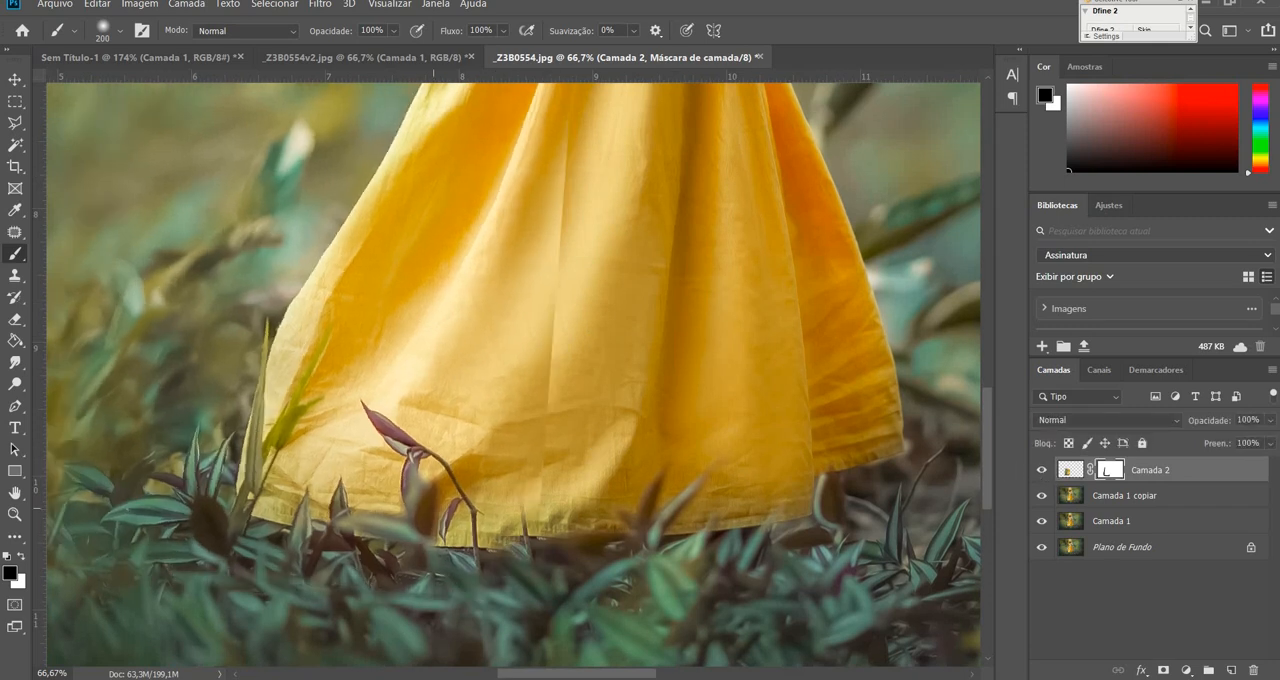
Blend the seam across the lower middle of the skirt by painting the mask black with 50 and 250 px brush sizes.
key("bracketleft")
key("bracketleft")
key("bracketleft")
key("bracketleft")
key("bracketleft")
key("bracketleft")
key("bracketleft")
key("bracketleft")
key("bracketleft")
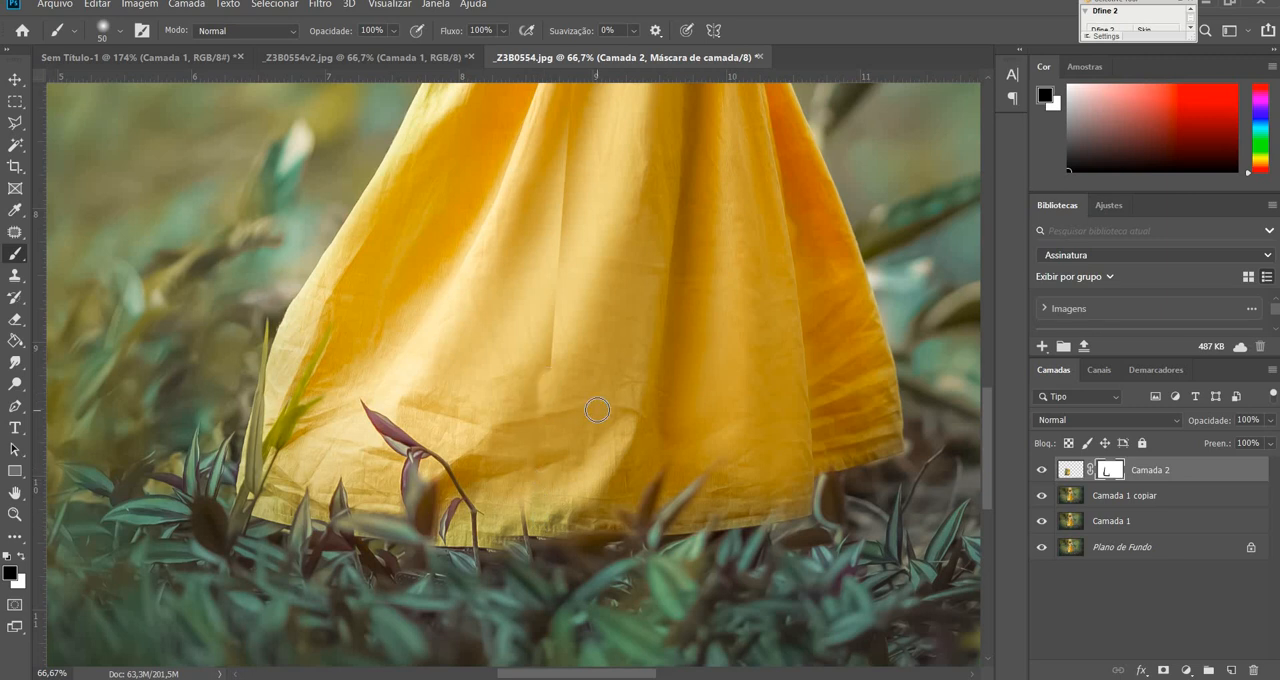
key("bracketright")
key("bracketright")
key("bracketright")
key("bracketright")
key("bracketright")
key("bracketright")
key("bracketright")
key("ctrl+1")
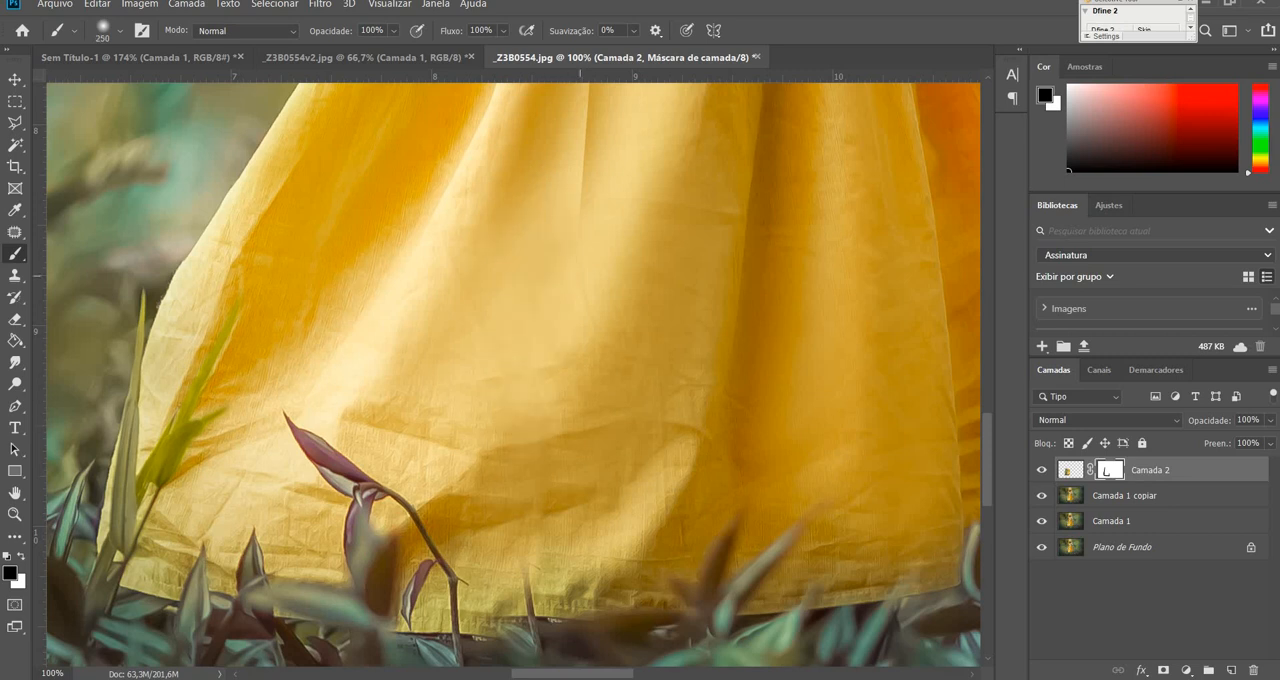
Mask out the vertical seam up the middle of the skirt in black, reducing the brush from 175 to 100 px.
left_click_drag(587, 199, 618, 212)
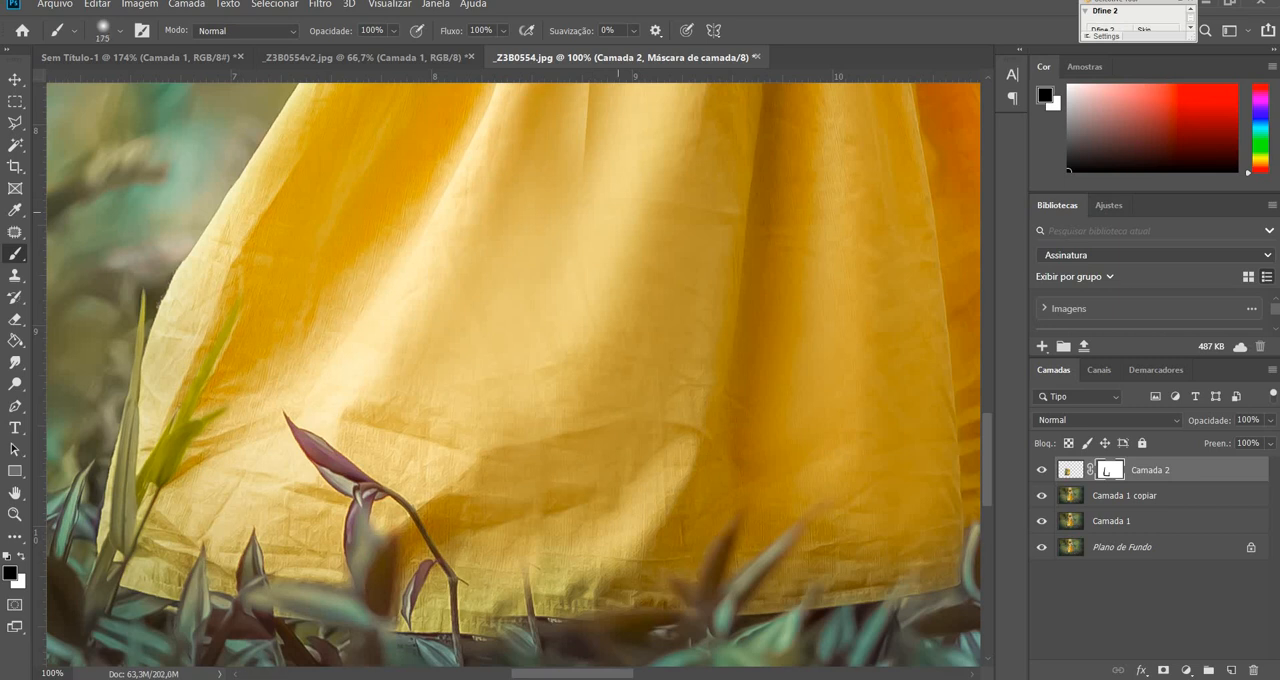
left_click_drag(688, 239, 675, 499)
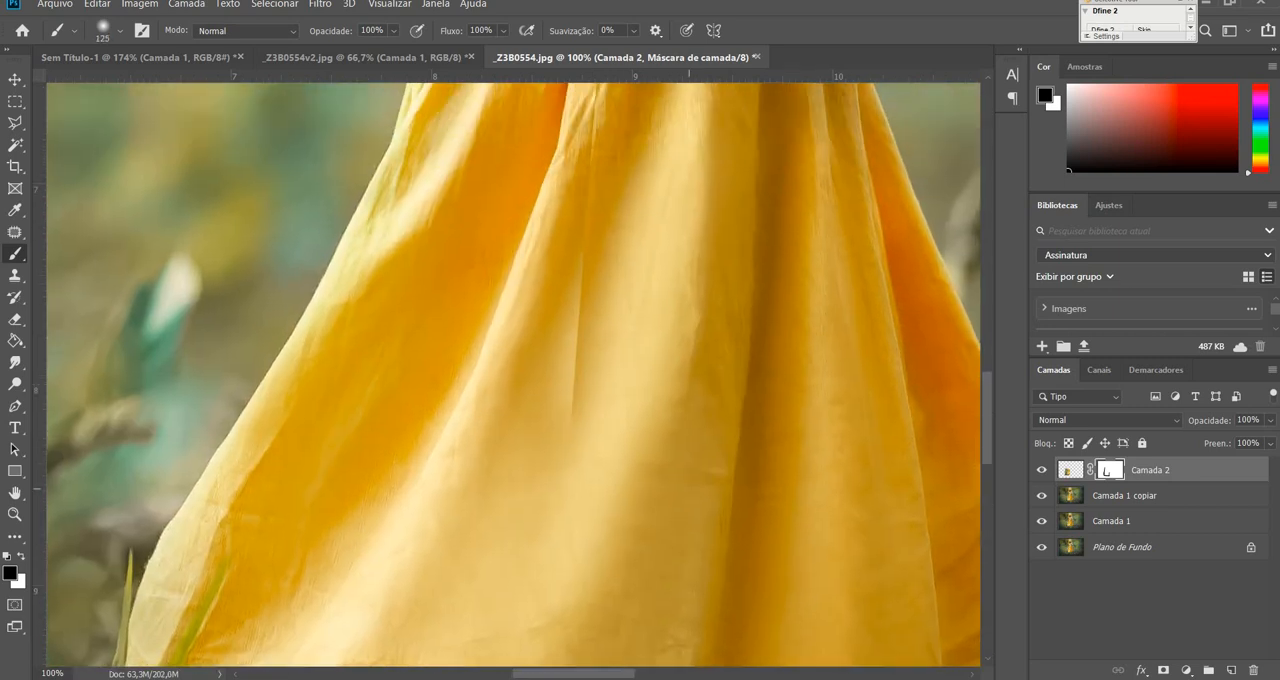
left_click_drag(578, 421, 580, 378)
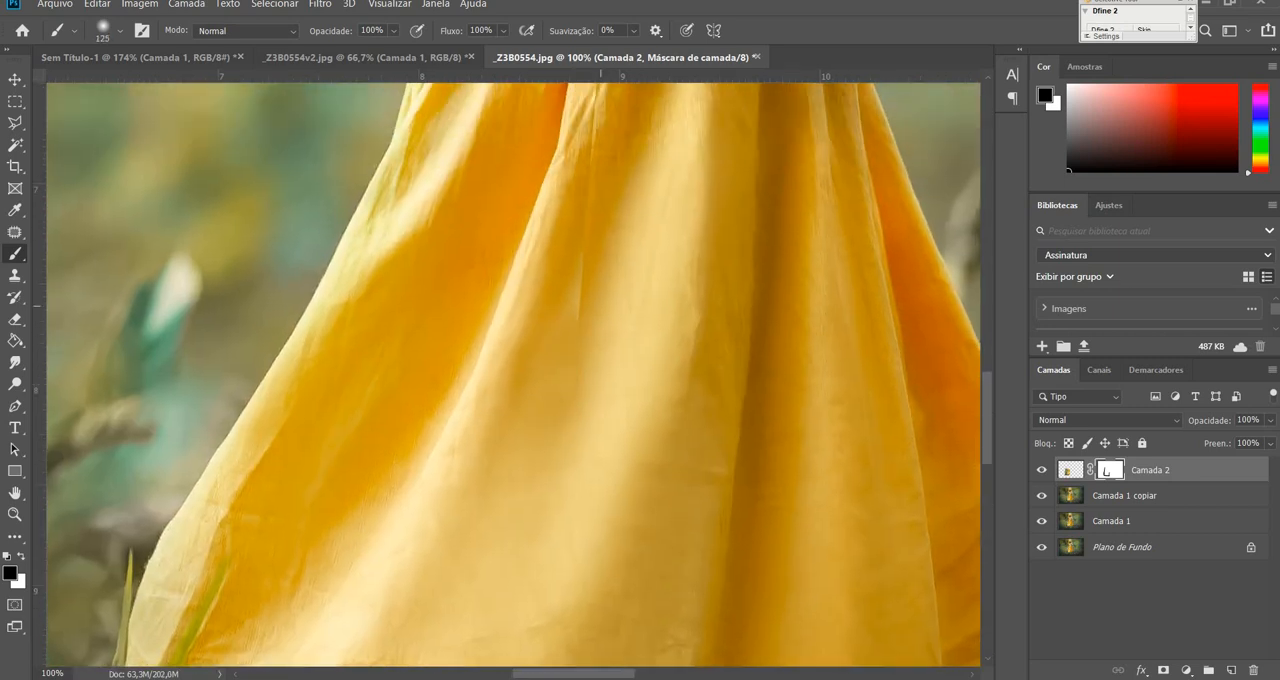
mouse_move(597, 304)
left_mouse_down()
mouse_move(583, 291)
mouse_move(560, 352)
mouse_move(611, 228)
mouse_move(608, 167)
left_mouse_up()
key("bracketleft")
key("bracketleft")
key("bracketleft")
key("bracketleft")
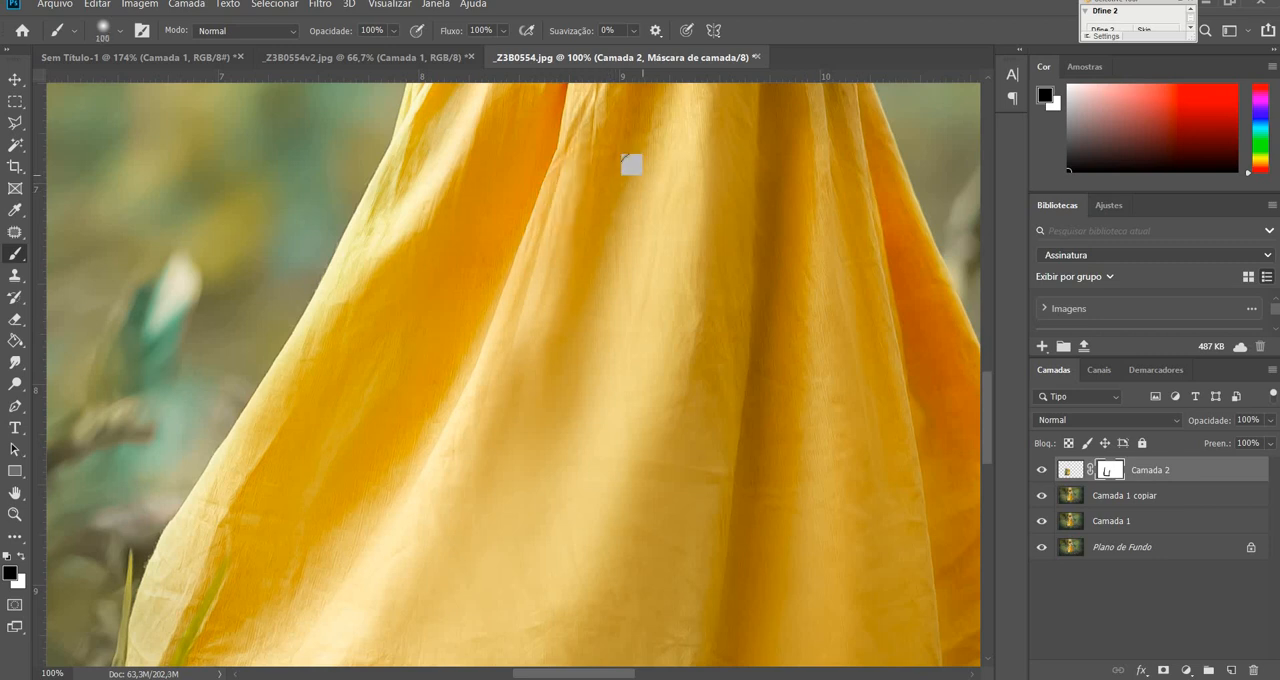
Touch up the upper skirt folds on the mask in white at 100 px and hide the seam below the waist in black at 70 px.
left_click(18, 557)
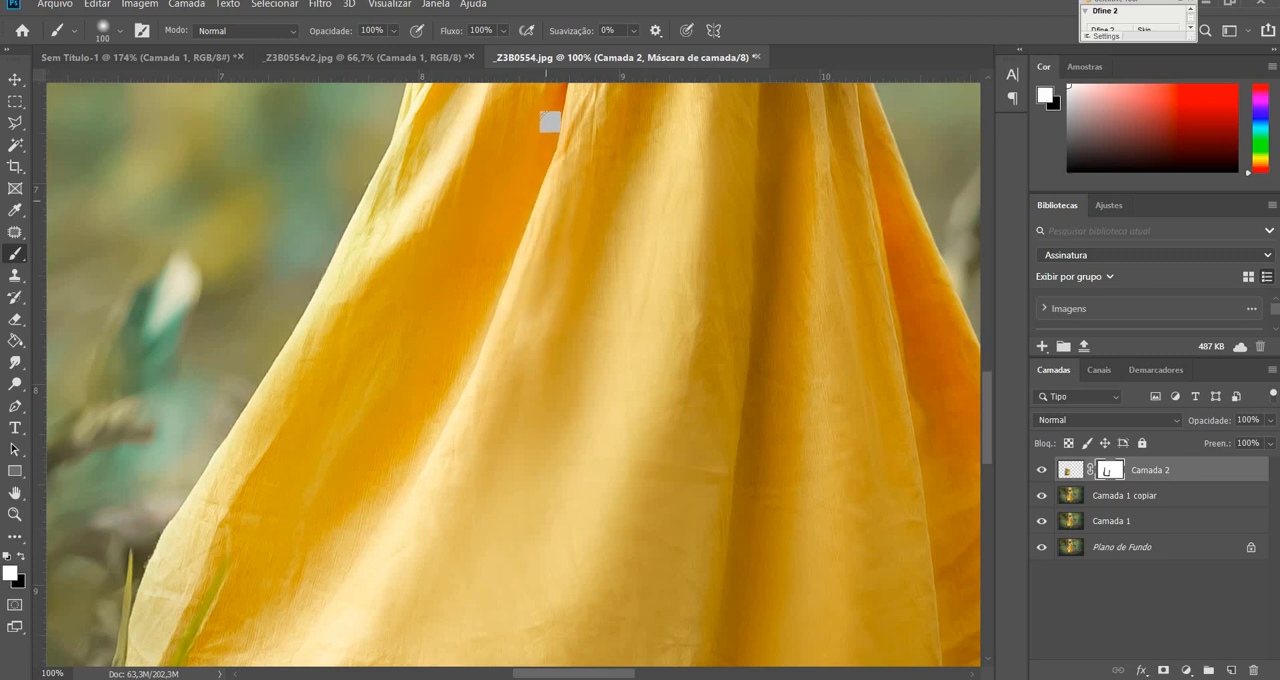
left_click_drag(681, 175, 631, 453)
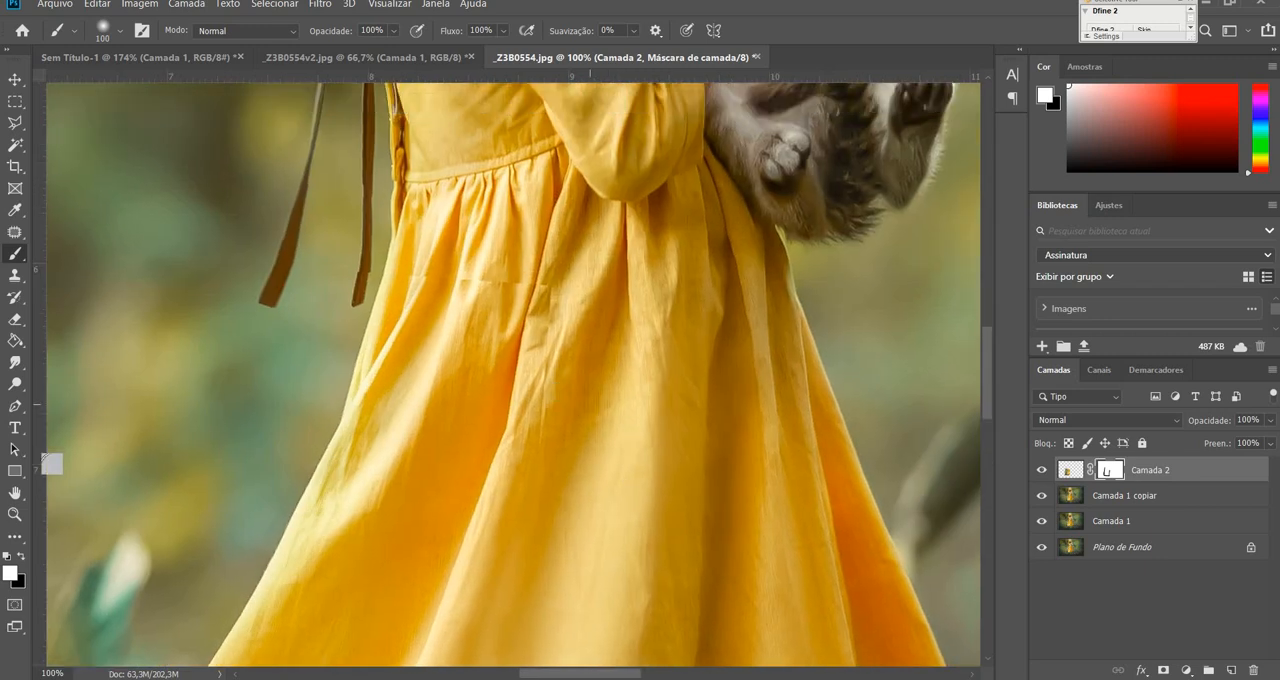
left_click(21, 556)
key("bracketleft")
key("bracketleft")
key("bracketleft")
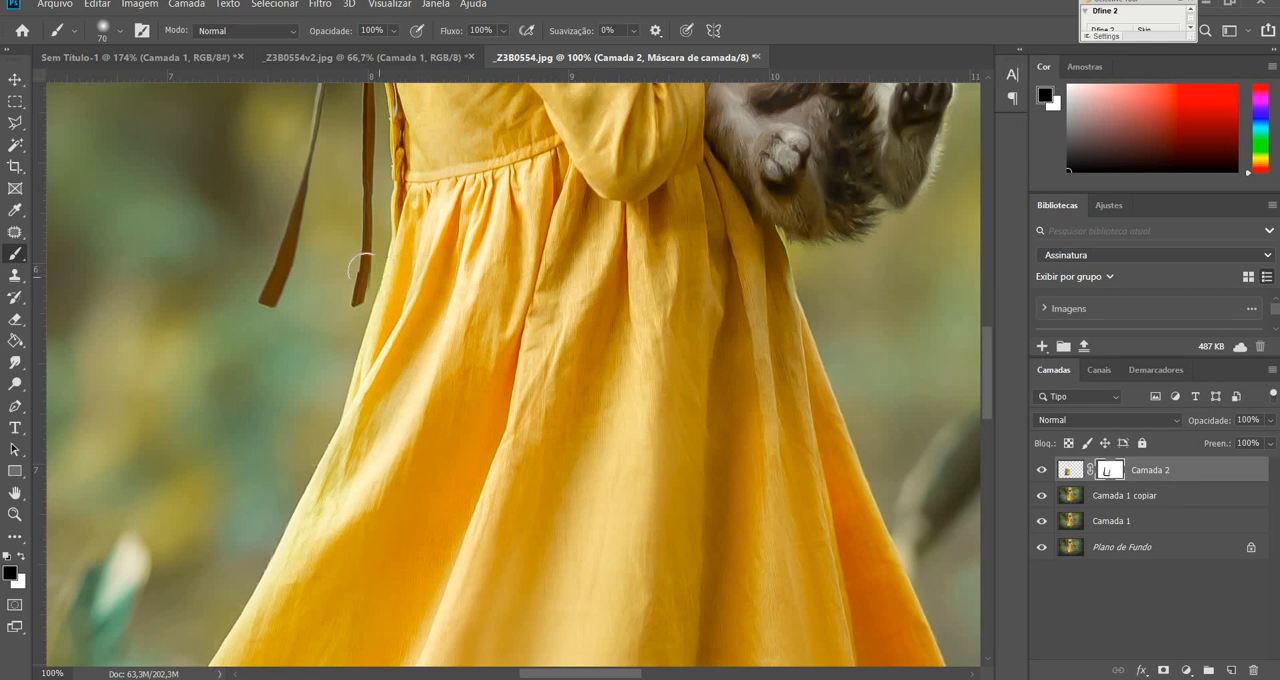
Clean up the hanging ribbon ends on the mask at 70 px, refining the tip nearest the dress in white and black at 25 px.
mouse_move(356, 266)
left_mouse_down()
mouse_move(340, 305)
mouse_move(333, 275)
mouse_move(267, 257)
mouse_move(292, 232)
mouse_move(257, 282)
mouse_move(294, 292)
left_mouse_up()
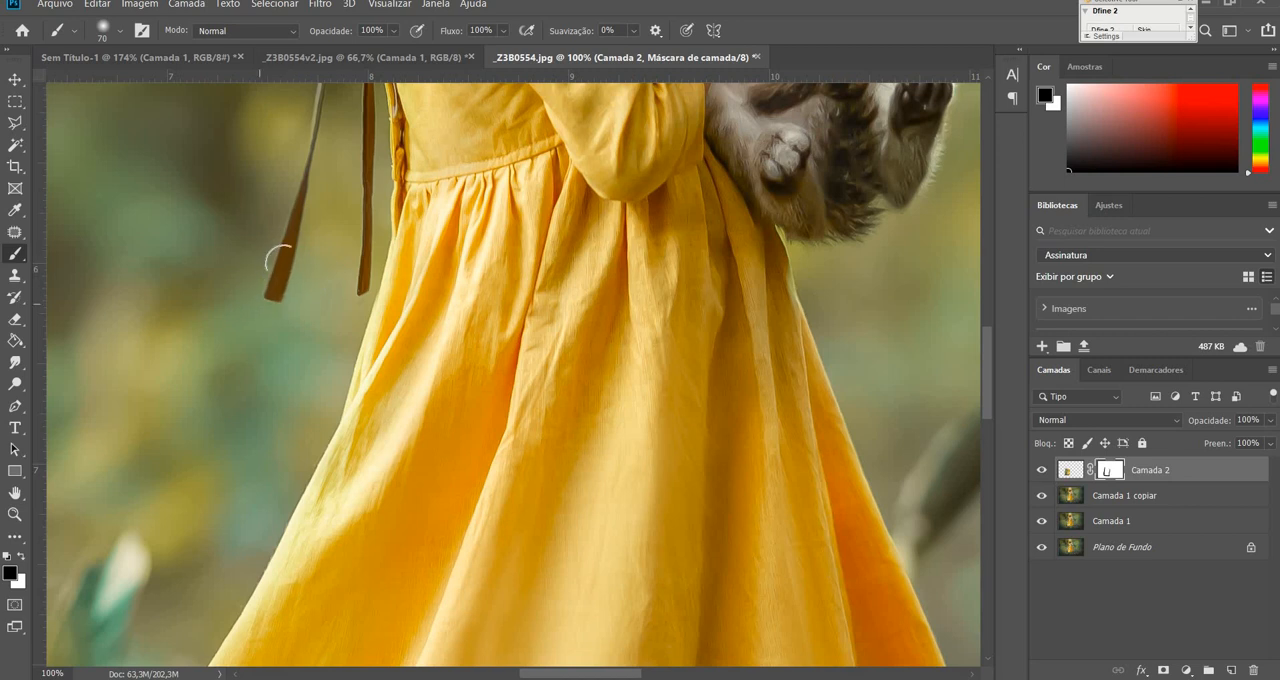
key("ctrl+plus")
key("ctrl+plus")
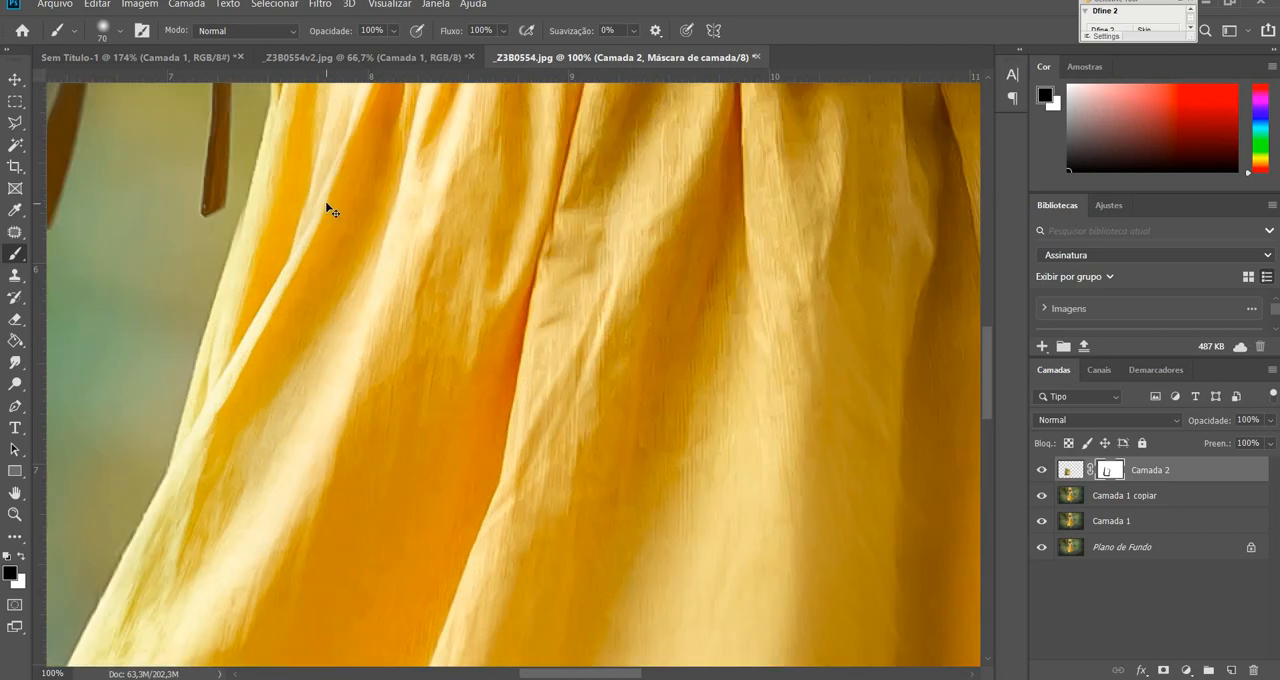
left_click_drag(391, 295, 735, 409)
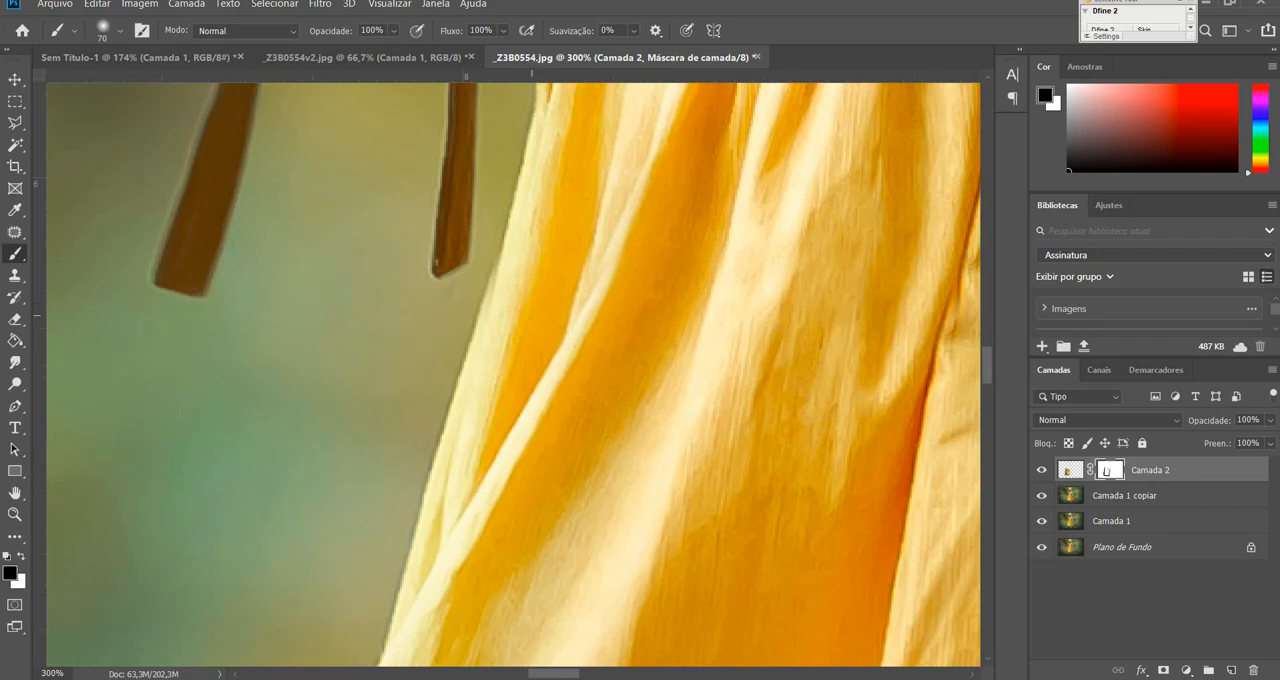
key("bracketleft")
key("bracketleft")
key("bracketleft")
key("bracketleft")
key("bracketleft")
left_click(19, 559)
left_click_drag(482, 272, 492, 255)
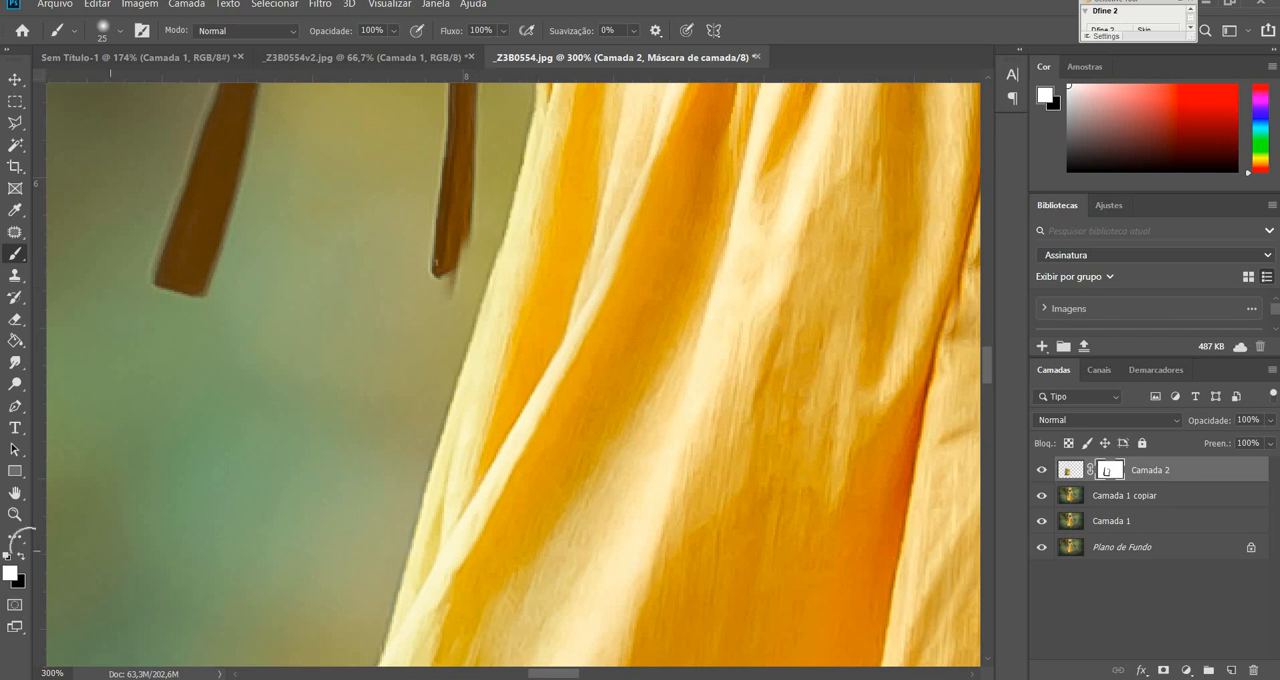
left_click(21, 557)
mouse_move(437, 271)
left_mouse_down()
mouse_move(436, 287)
mouse_move(457, 244)
left_mouse_up()
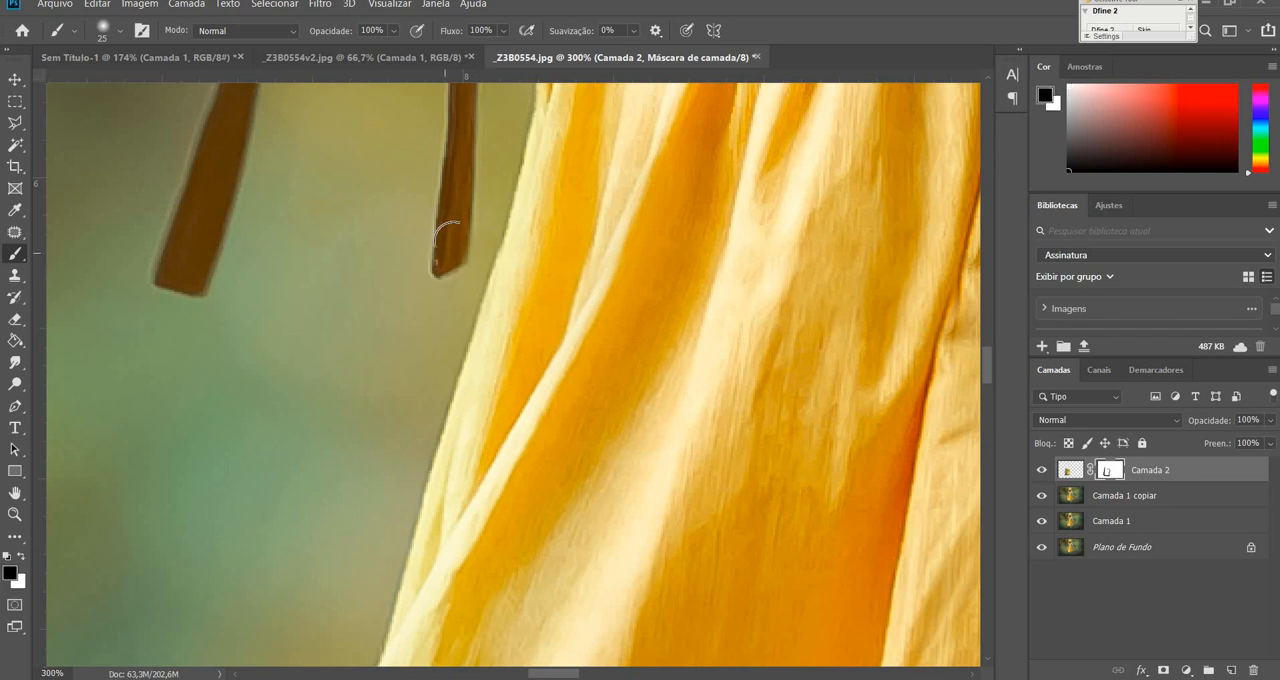
Paint the Camada 2 mask black over the background left of the skirt with a 500 px brush.
key("ctrl+0")
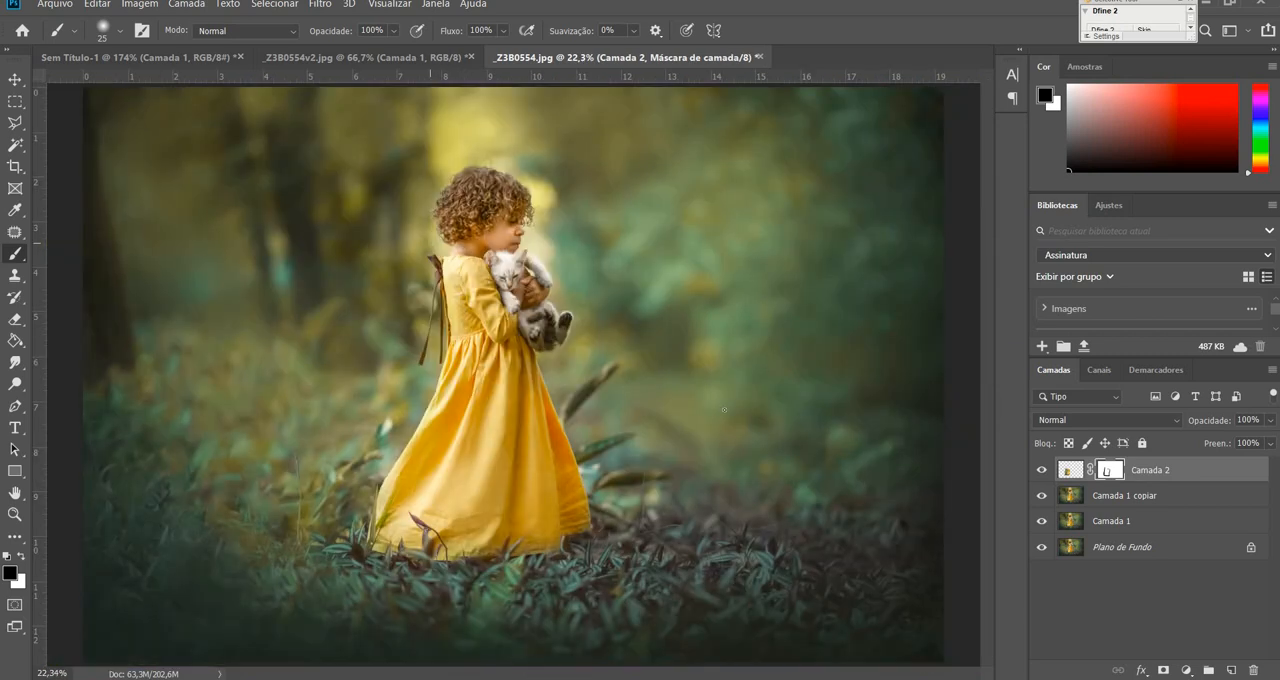
left_click(1131, 500)
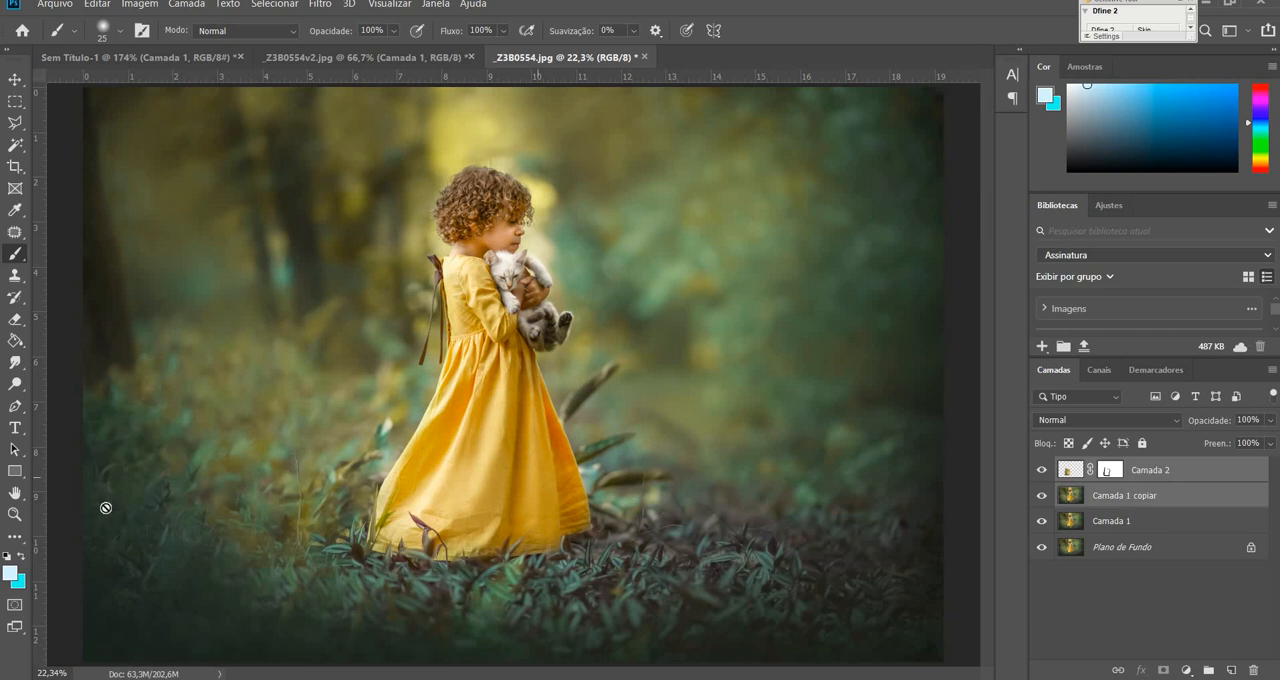
left_click(15, 514)
left_click_drag(400, 454, 416, 449)
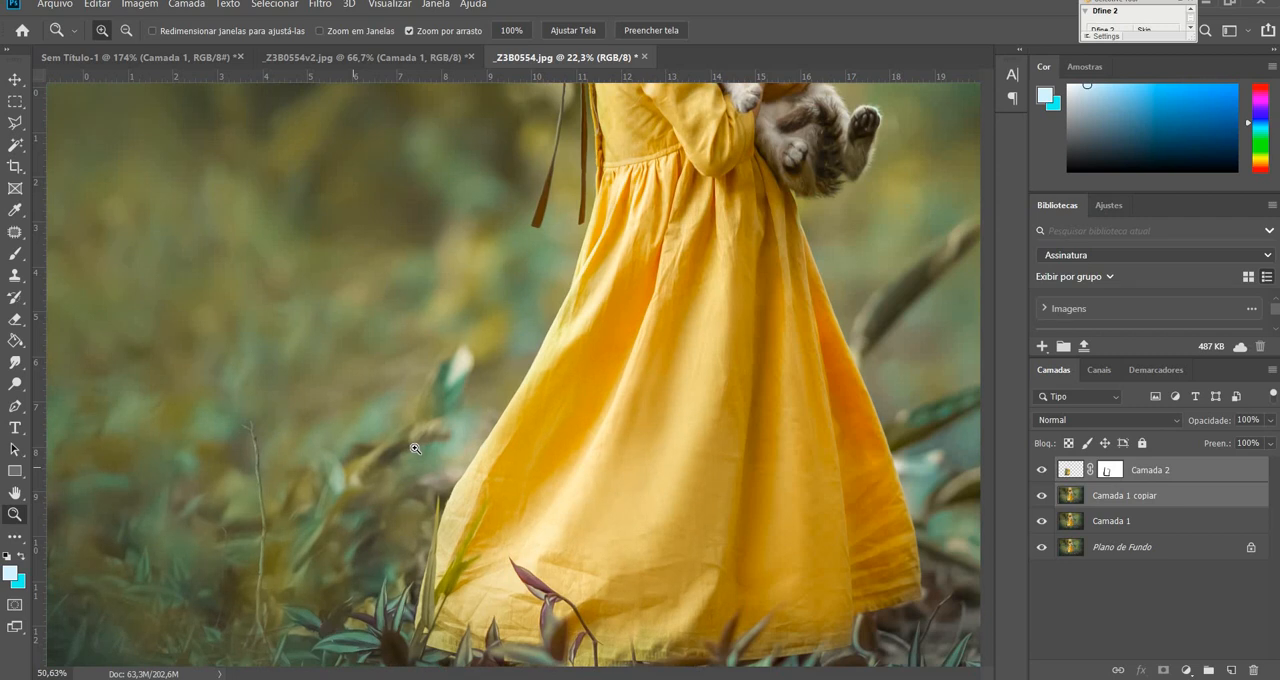
left_click(1110, 470)
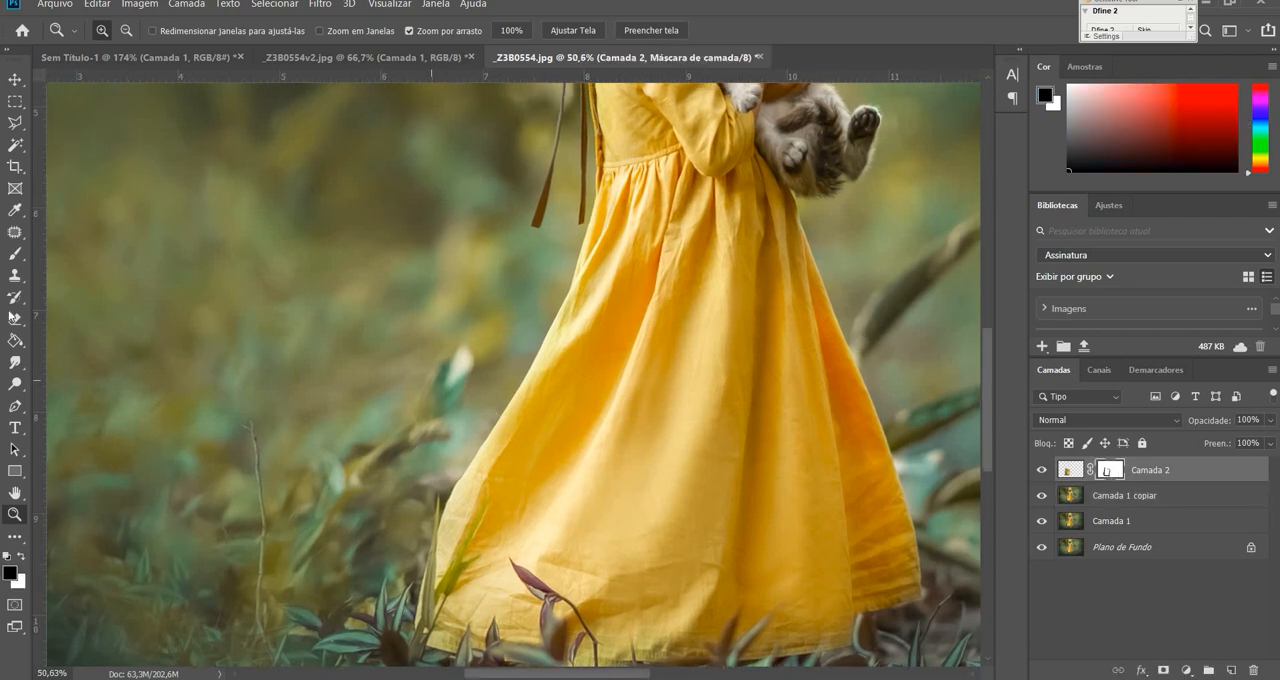
left_click(15, 253)
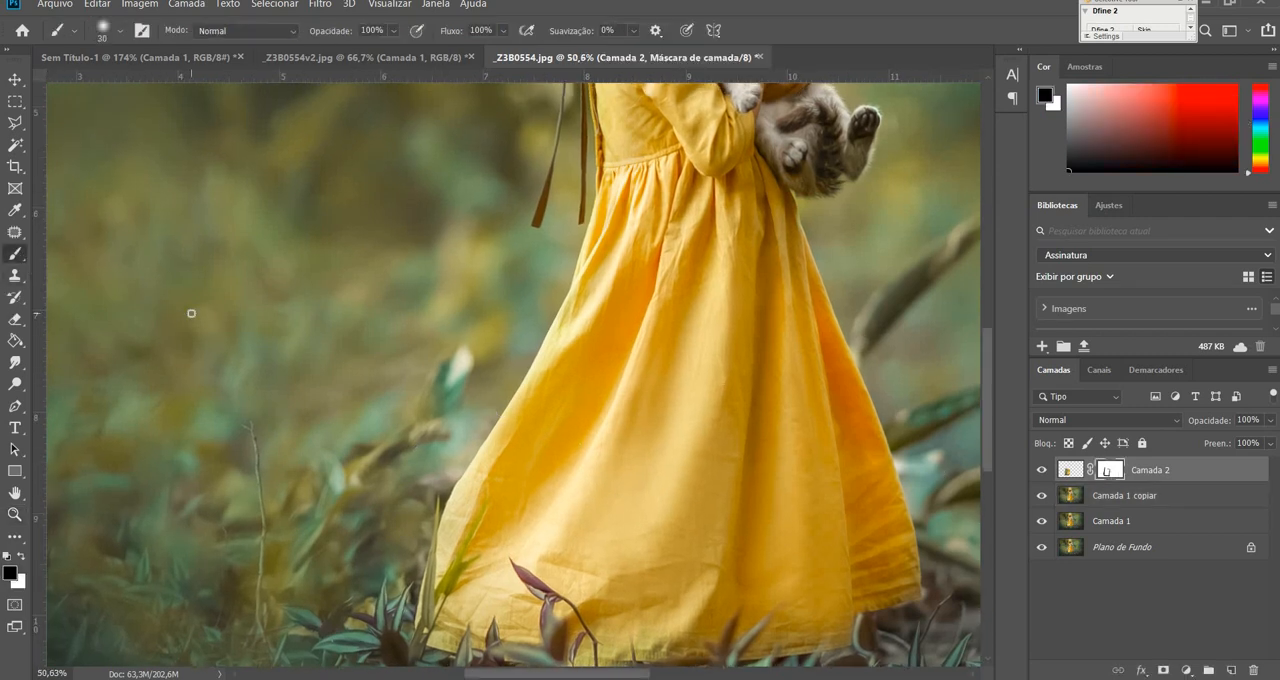
key("bracketright")
key("bracketright")
key("bracketright")
key("bracketright")
key("bracketright")
key("bracketright")
key("bracketright")
key("bracketright")
key("bracketright")
key("bracketright")
key("bracketright")
key("bracketright")
key("bracketright")
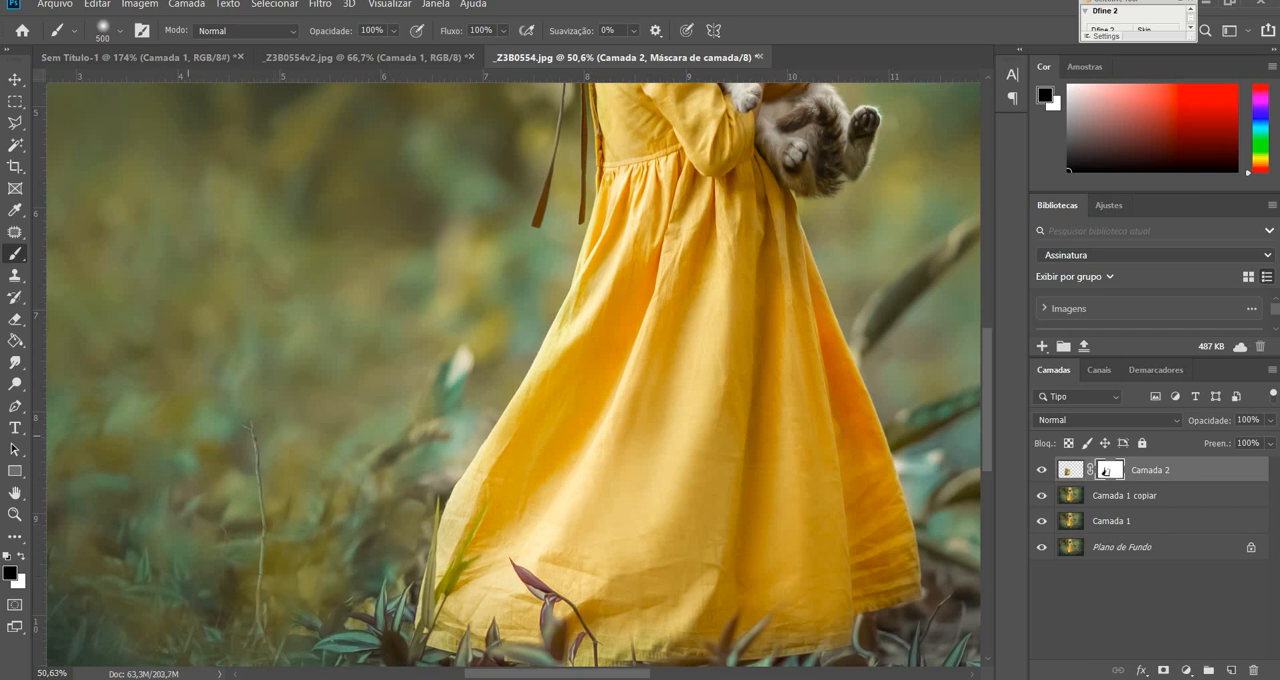
Refine the mask around the leaves beside the skirt's left edge with a 200 px brush.
key("bracketleft")
key("bracketleft")
key("bracketleft")
key("bracketleft")
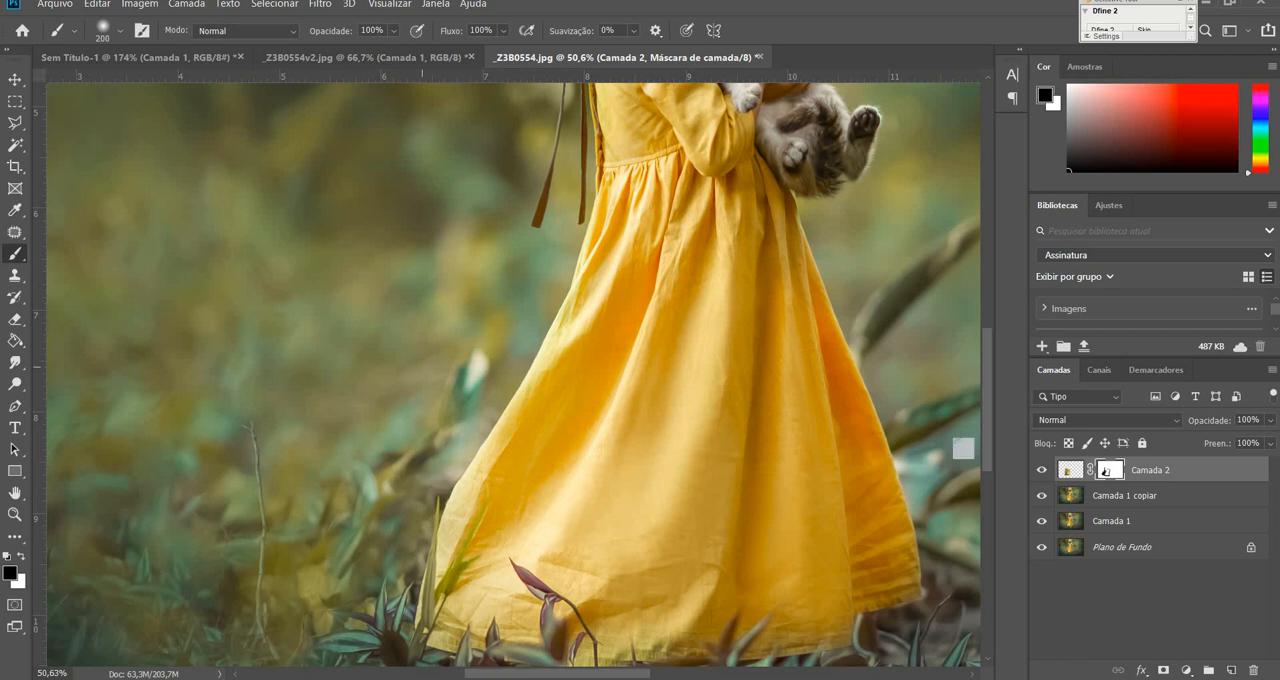
Merge Camada 2 and Camada 1 copiar into one layer.
left_click(1152, 498, "shift")
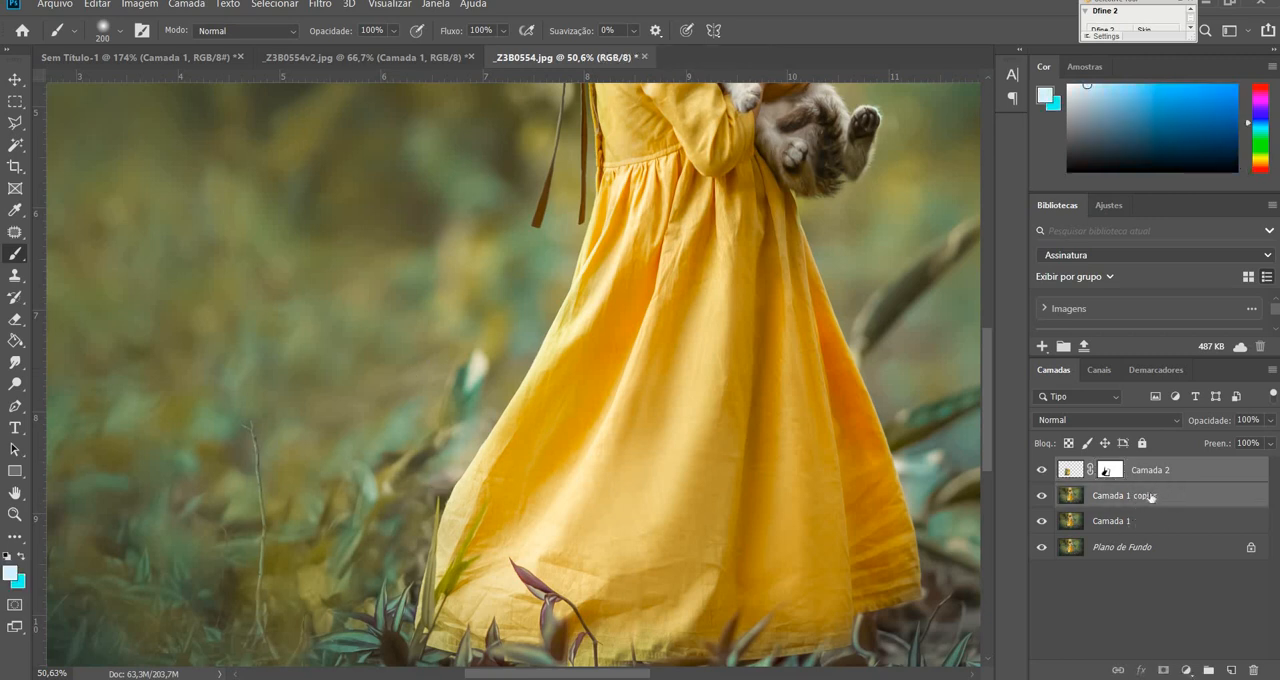
key("ctrl+e")
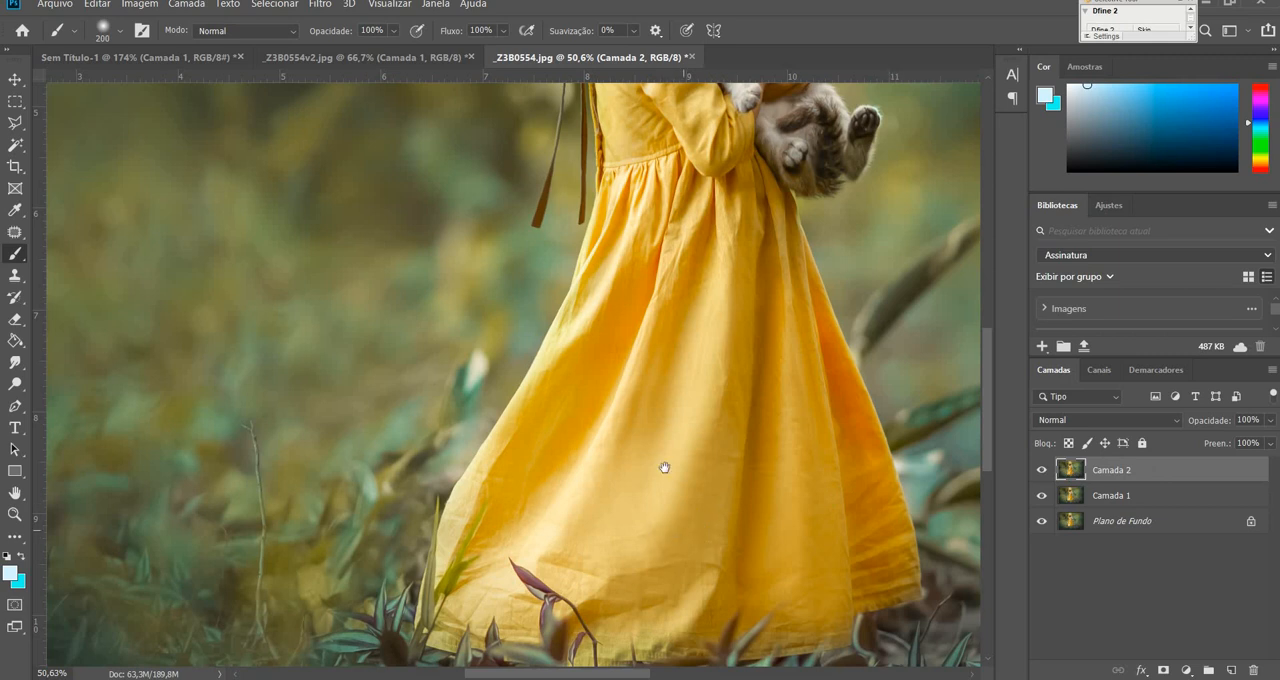
left_click_drag(664, 467, 631, 391)
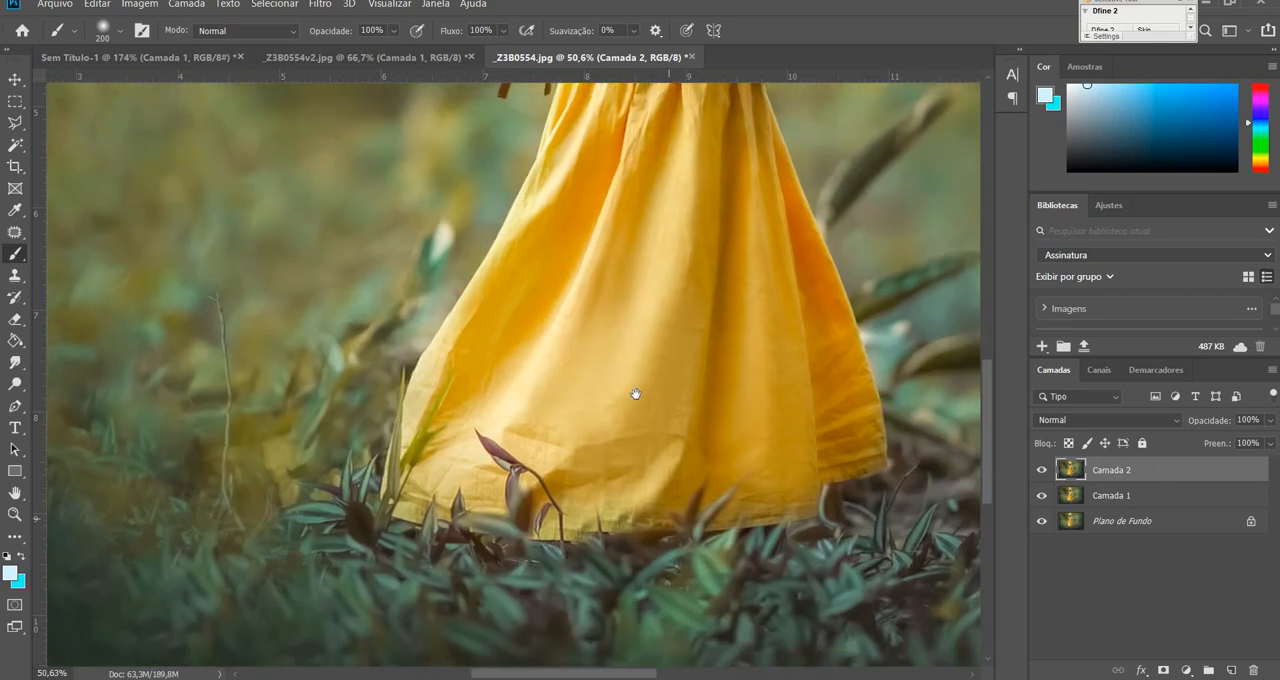
Remove the thin stem overlapping the middle of the dress hem with the Patch tool and clear the selection.
left_click(14, 514)
left_click_drag(709, 414, 726, 397)
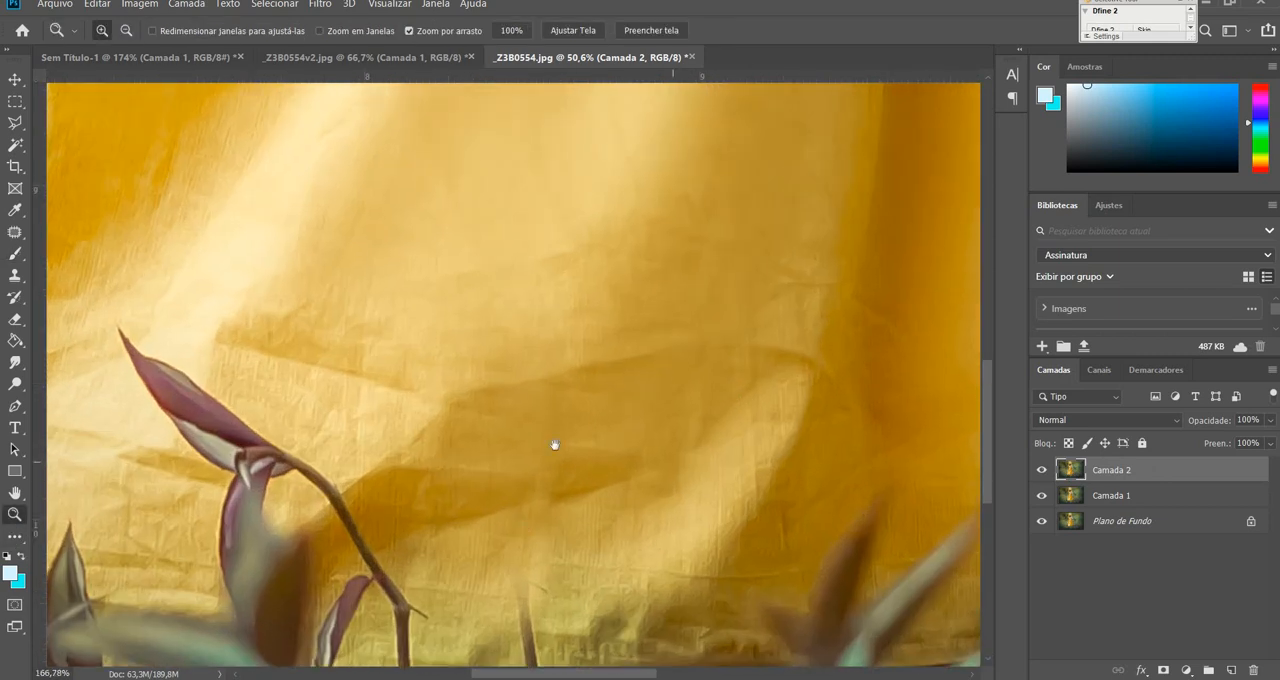
left_click_drag(555, 445, 580, 334)
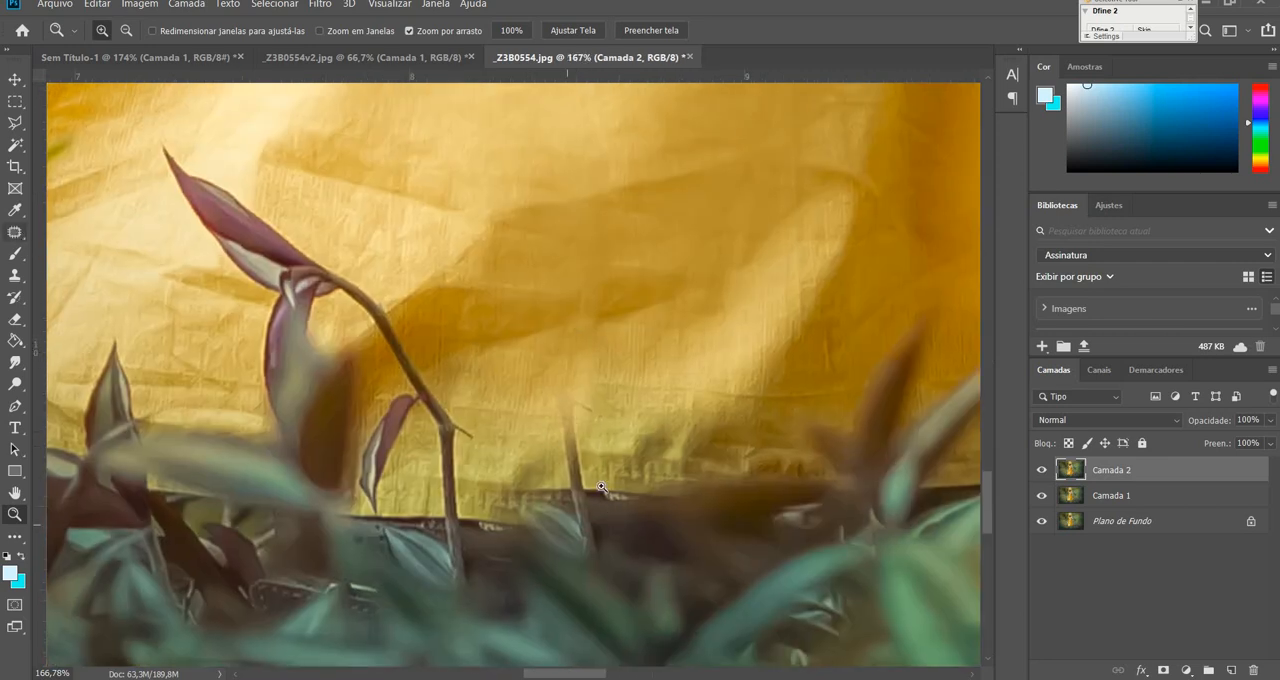
right_click(15, 233)
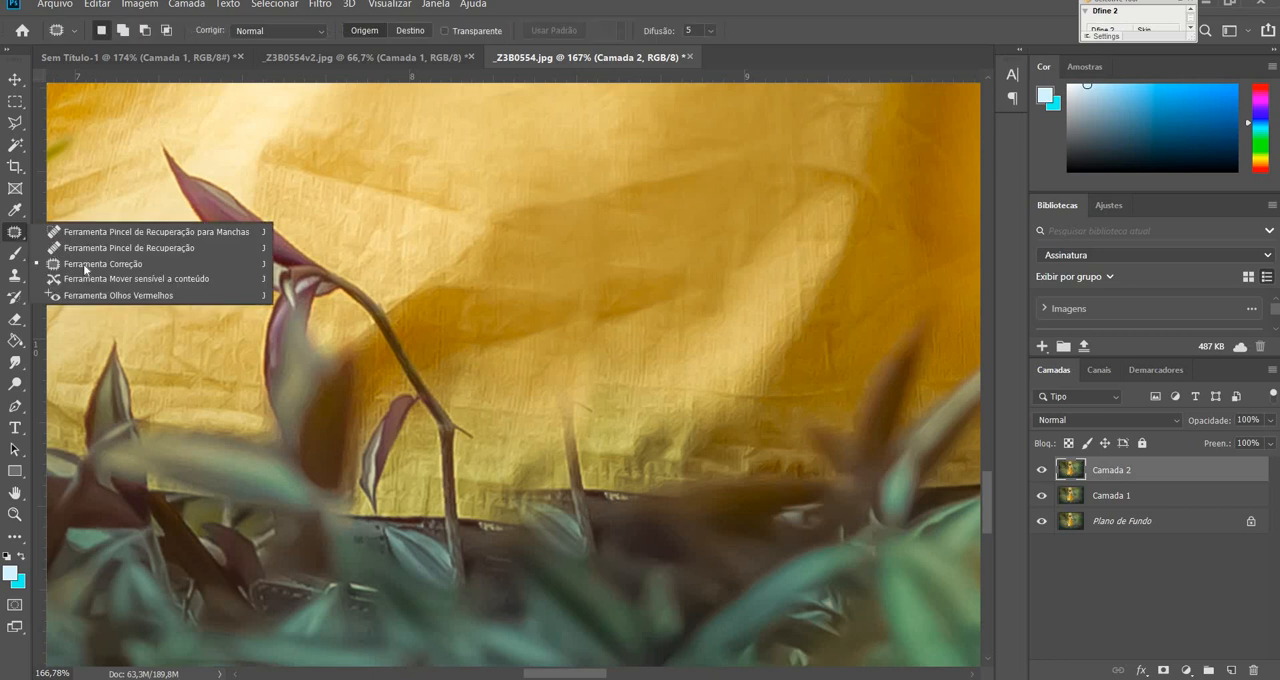
left_click(90, 265)
mouse_move(574, 452)
left_mouse_down()
mouse_move(559, 372)
mouse_move(546, 454)
mouse_move(518, 488)
mouse_move(527, 541)
mouse_move(572, 563)
mouse_move(591, 506)
left_mouse_up()
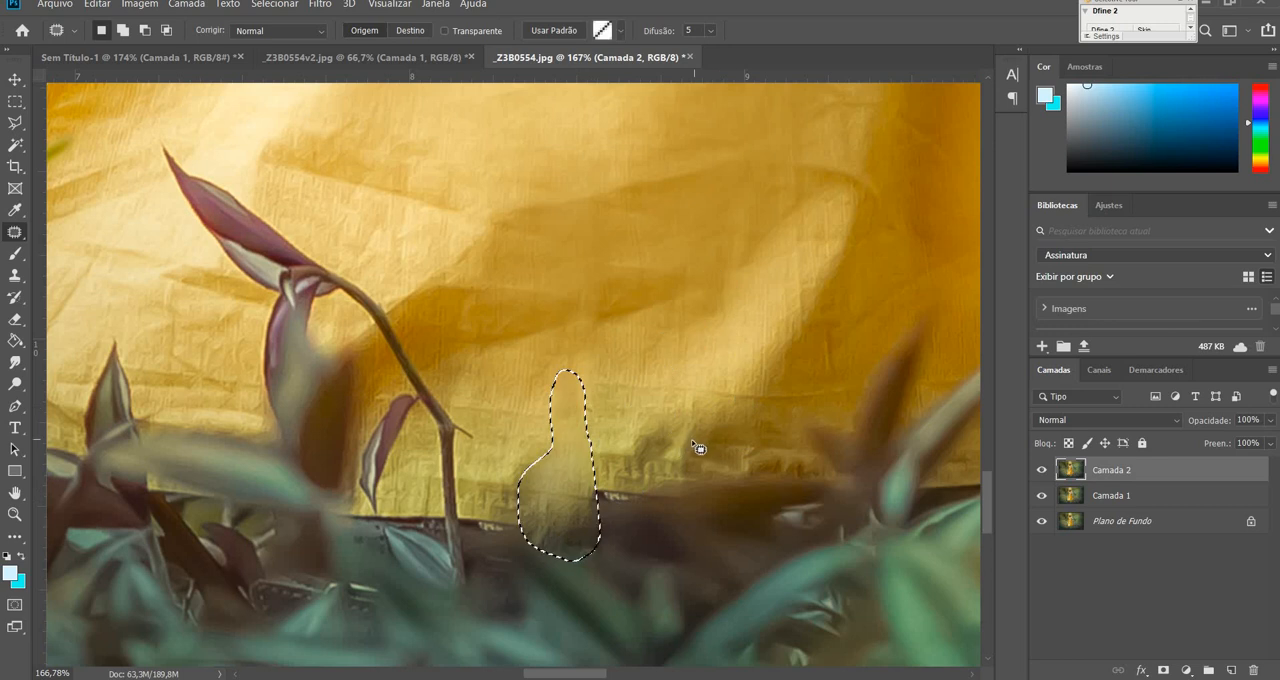
key("ctrl+d")
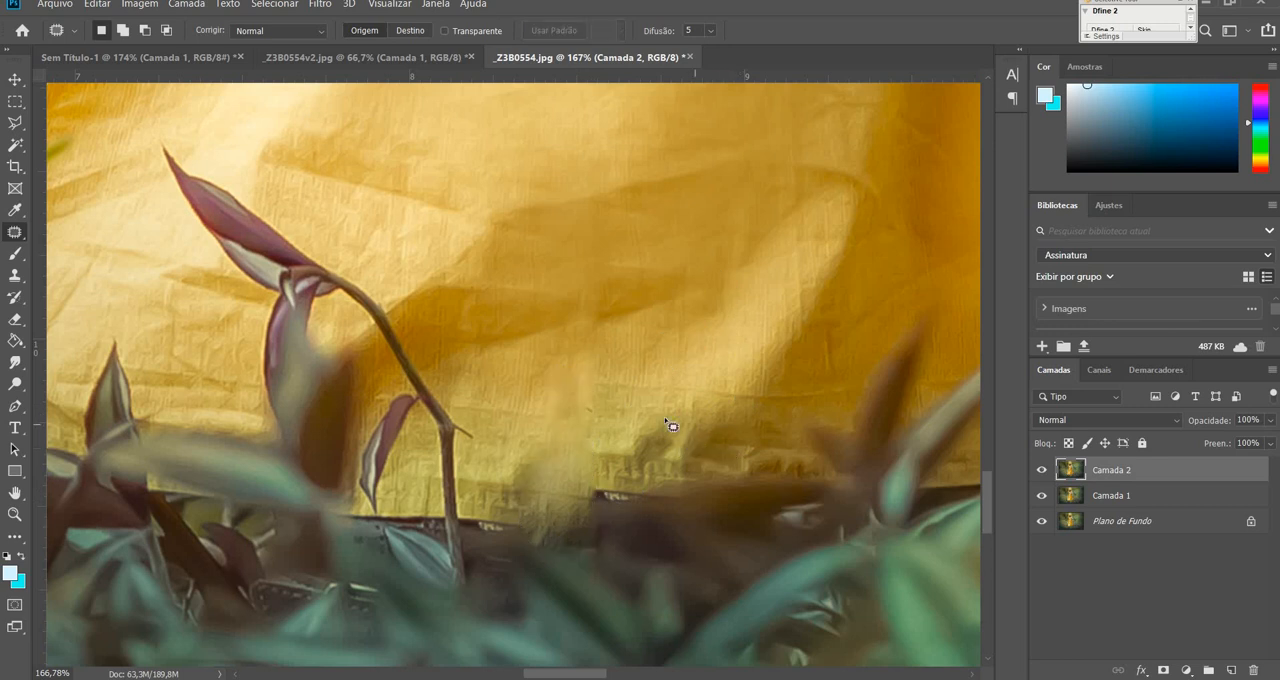
key("ctrl+1")
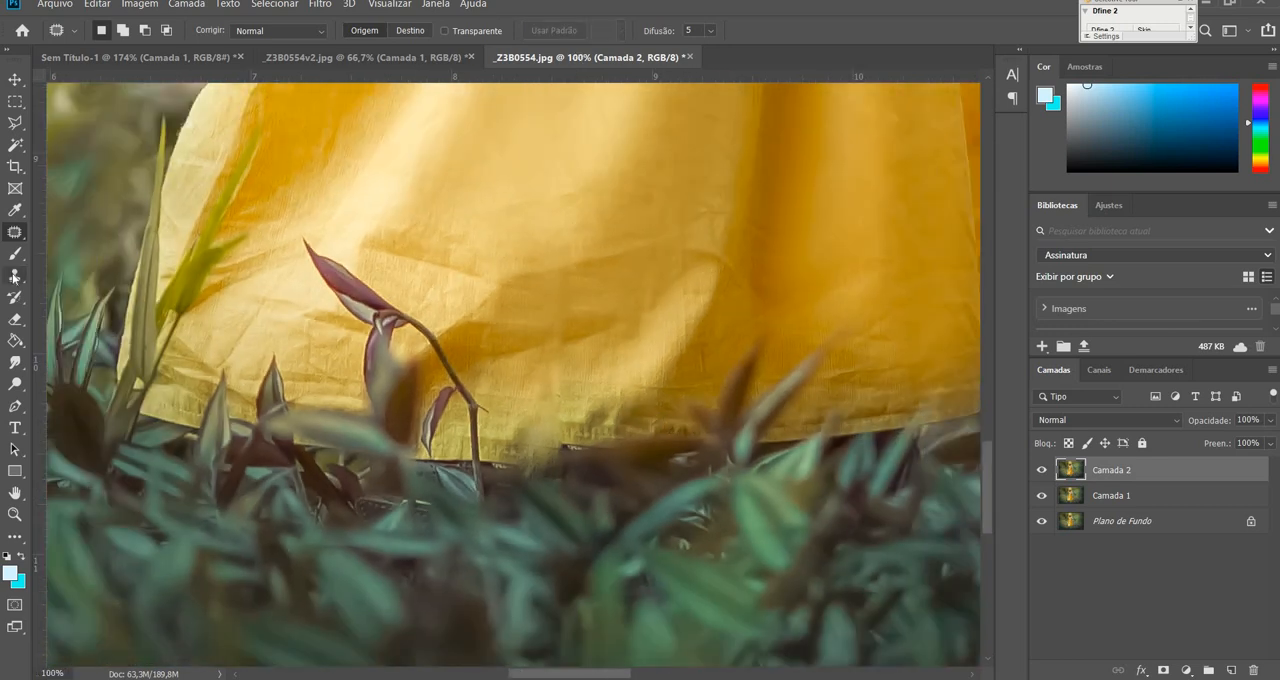
Clone foliage over the middle of the dress hem on a new layer with the Clone Stamp at 300 px.
left_click(14, 276)
left_click(80, 276)
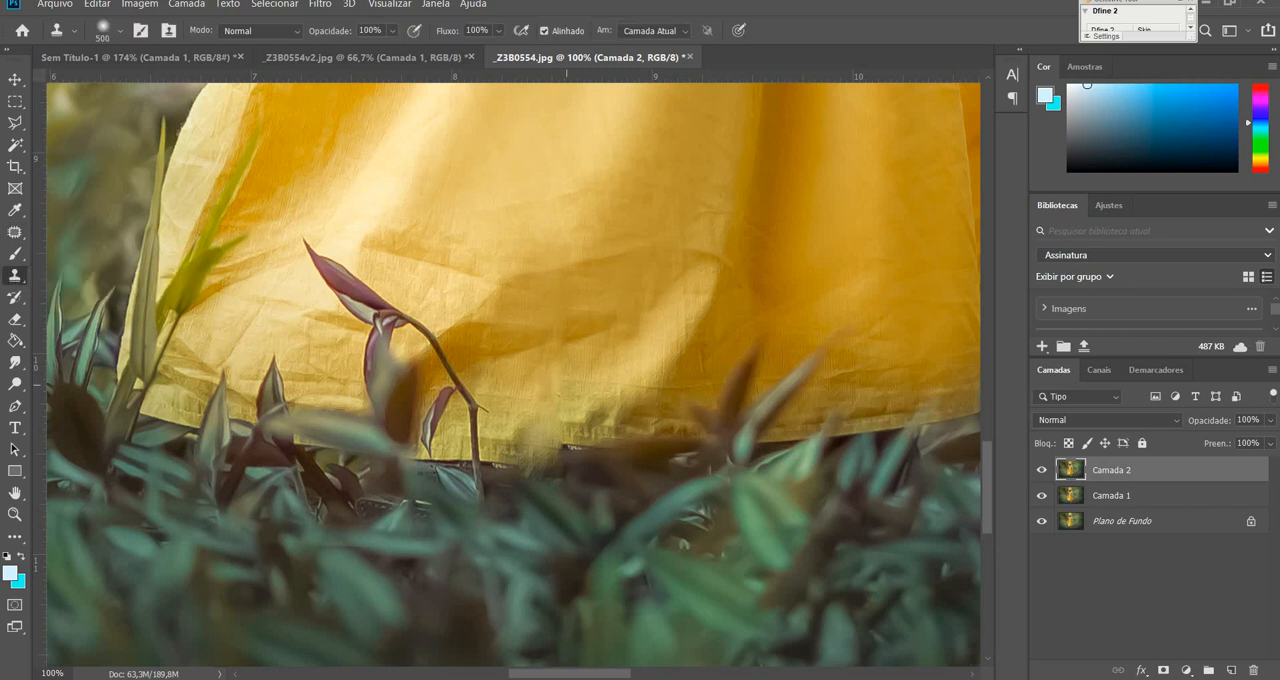
left_click_drag(652, 503, 637, 414)
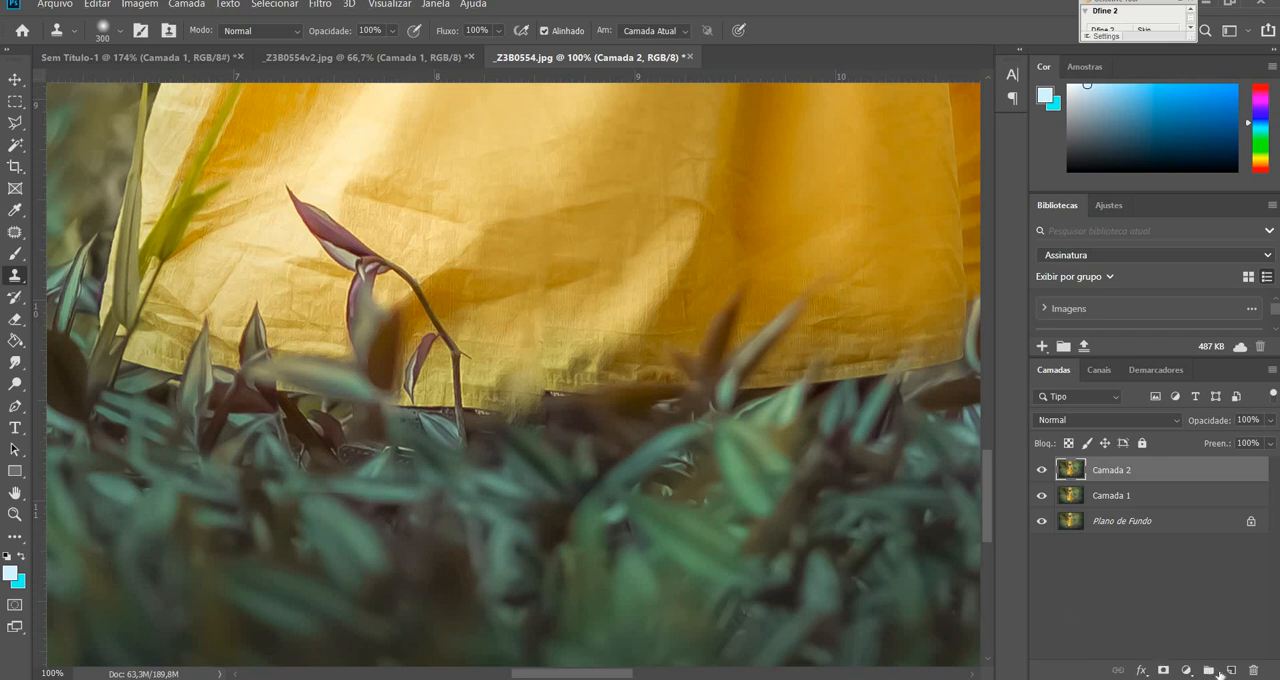
left_click(1231, 670)
left_click_drag(537, 445, 530, 430)
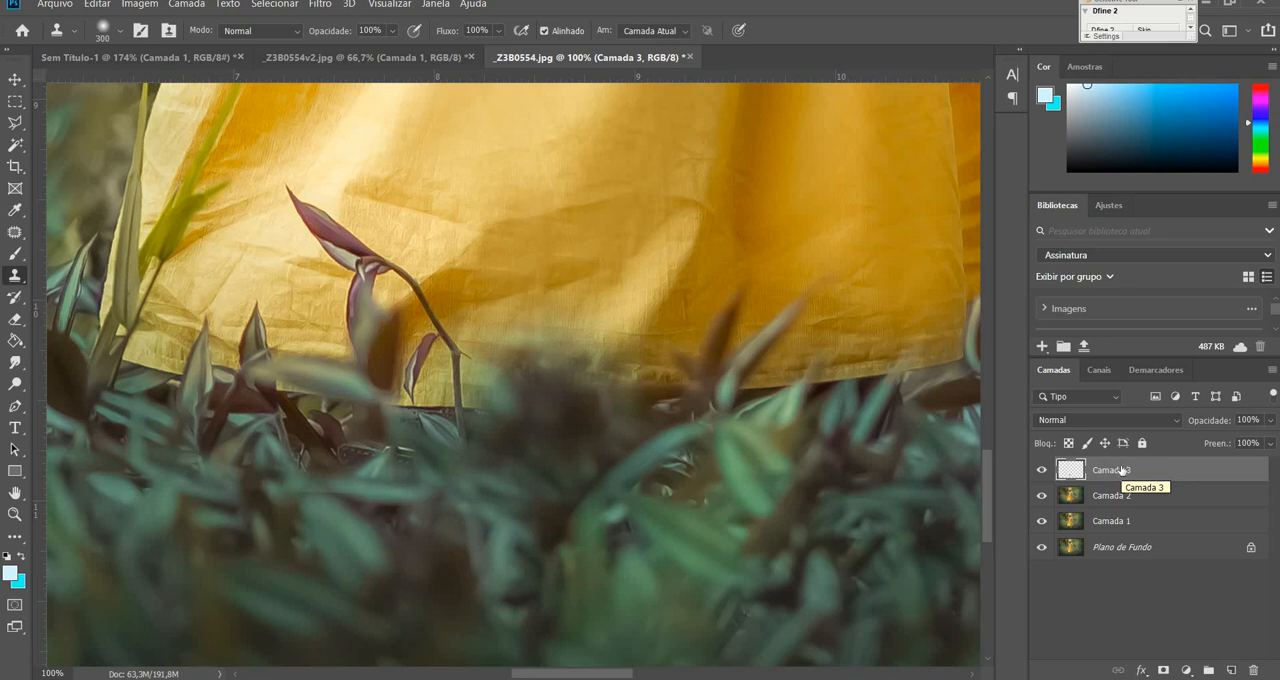
Examine the skirt from the hem up to the waist for remaining wrinkles and uneven areas.
key("ctrl+minus")
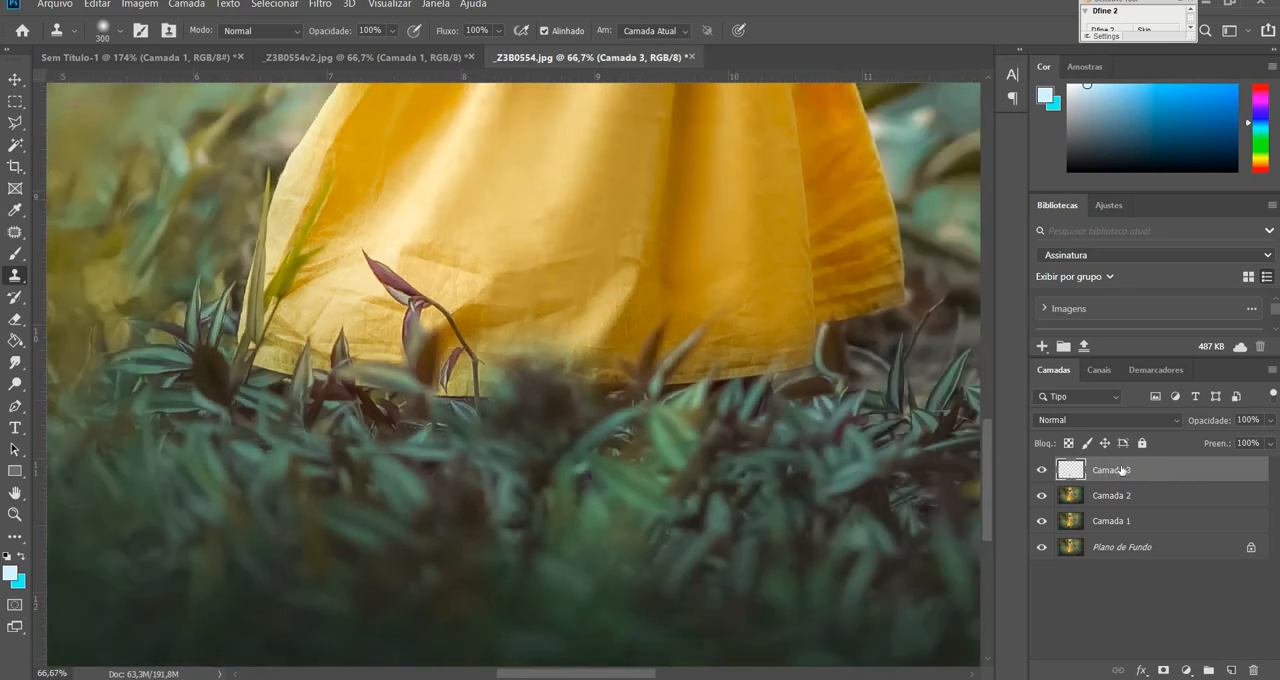
key("ctrl+minus")
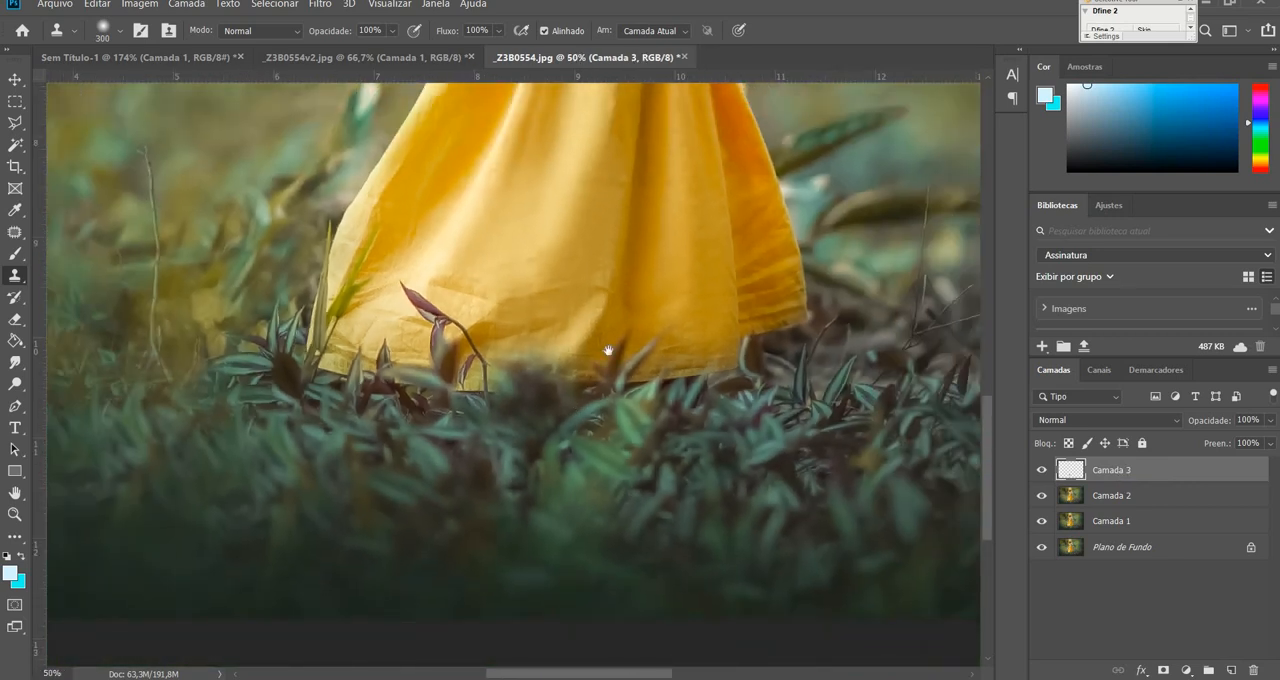
left_click_drag(610, 283, 690, 450)
left_click(14, 515)
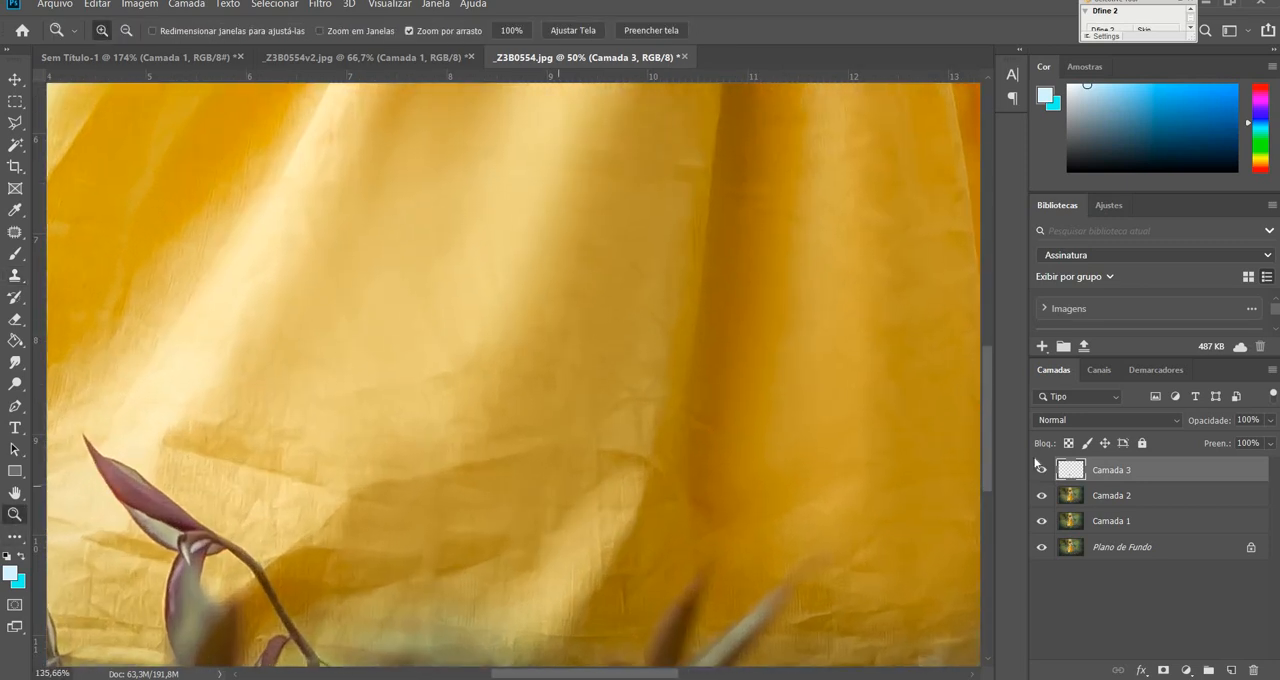
left_click(1115, 497)
left_click_drag(508, 491, 583, 362)
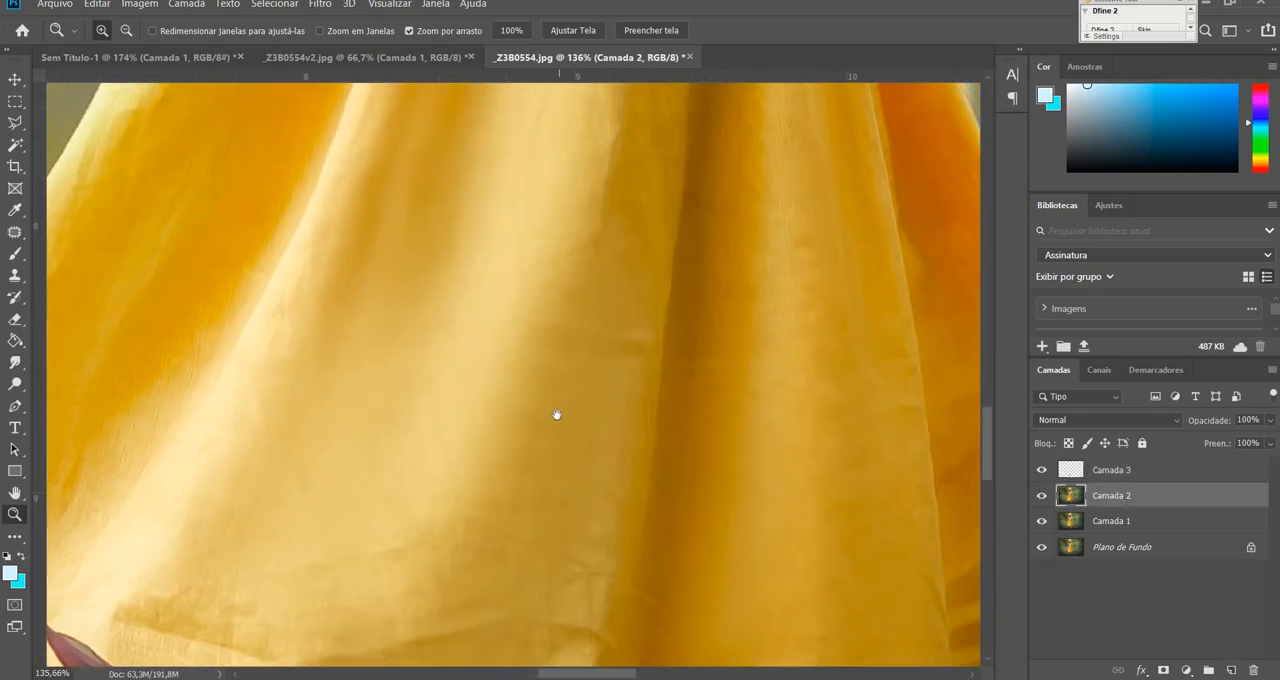
left_click_drag(557, 416, 587, 645)
left_click_drag(583, 454, 582, 600)
left_click_drag(589, 497, 589, 562)
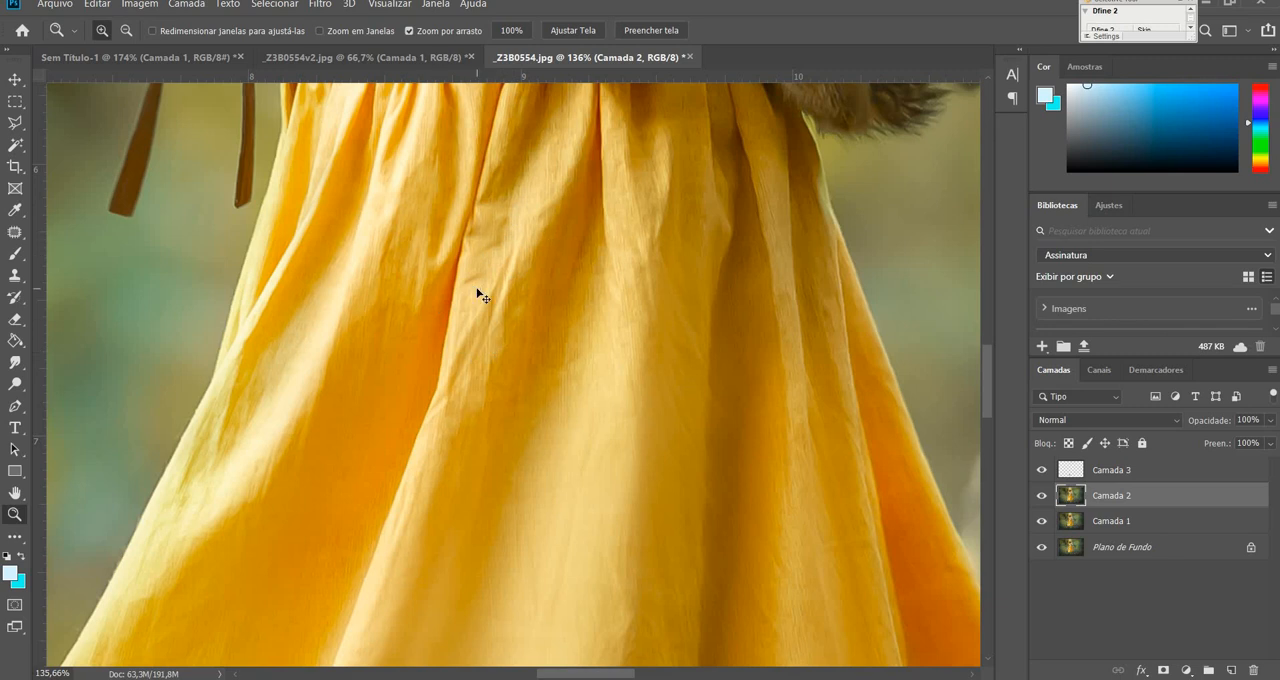
Merge Camada 3 with Camada 2 into one layer.
key("ctrl+0")
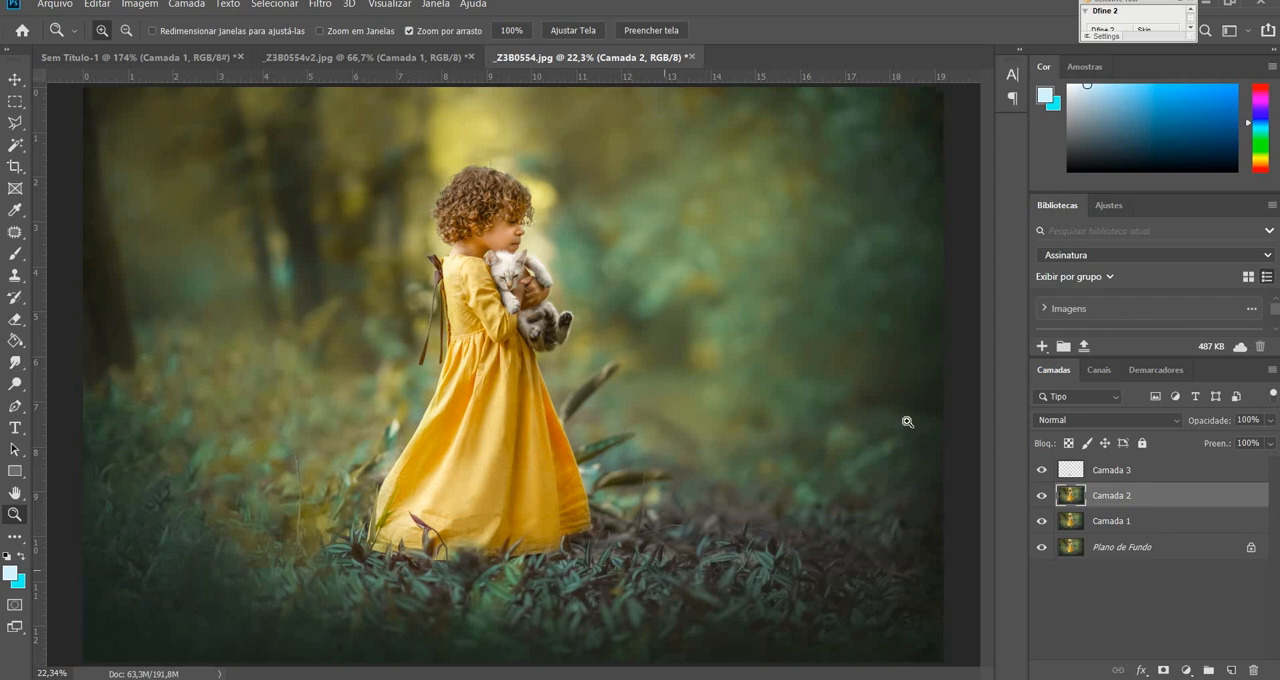
left_click(1138, 478, "shift")
key("ctrl+e")
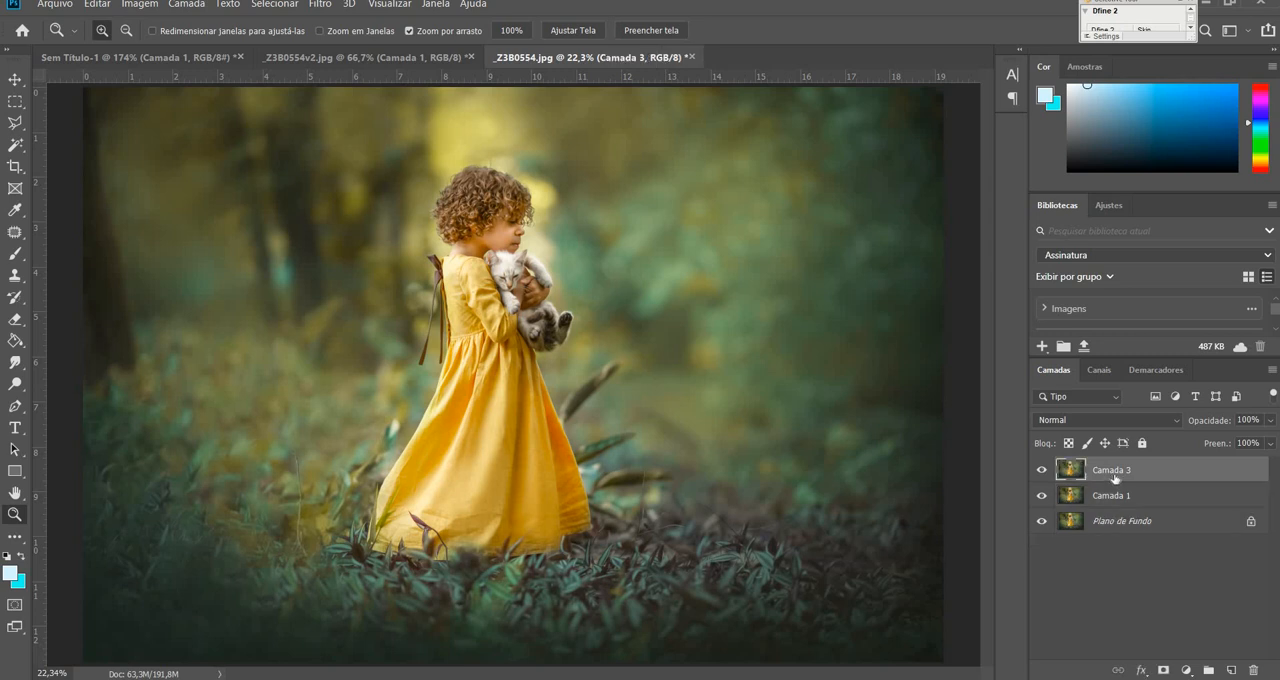
Hide Camada 1 and toggle Camada 3's visibility to compare the retouched dress with the original, leaving Camada 3 visible.
left_click(1042, 496)
left_click(1042, 470)
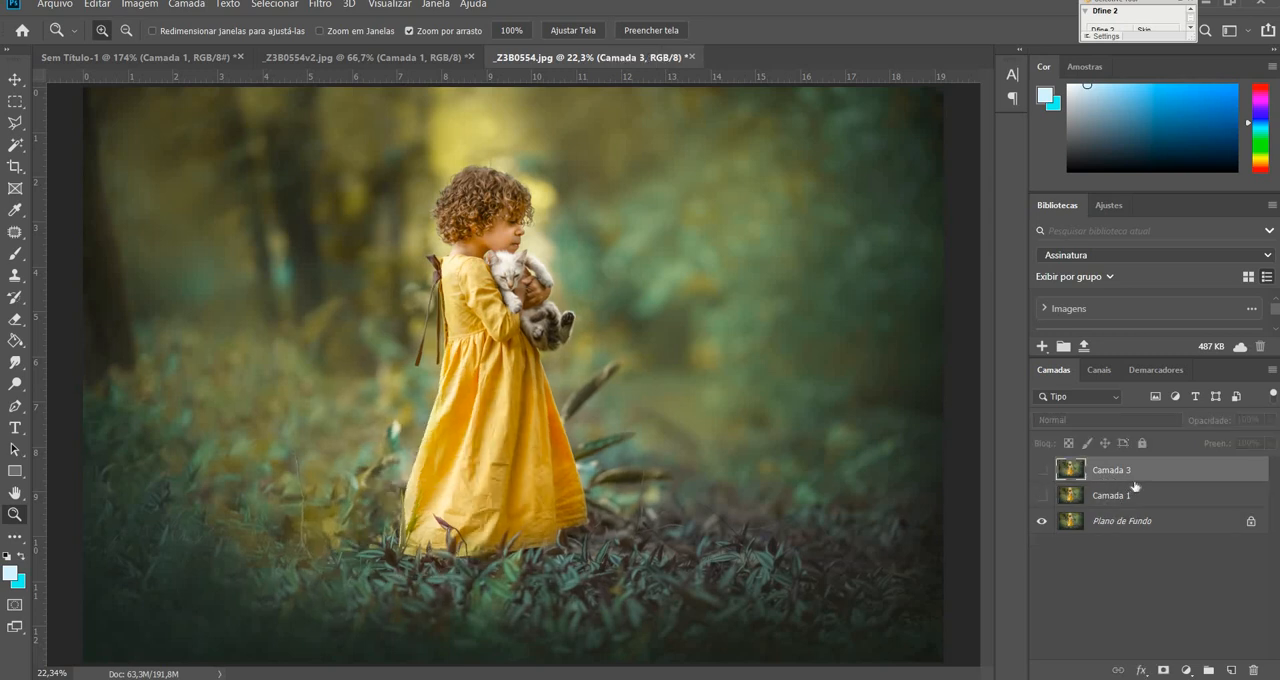
left_click(1042, 470)
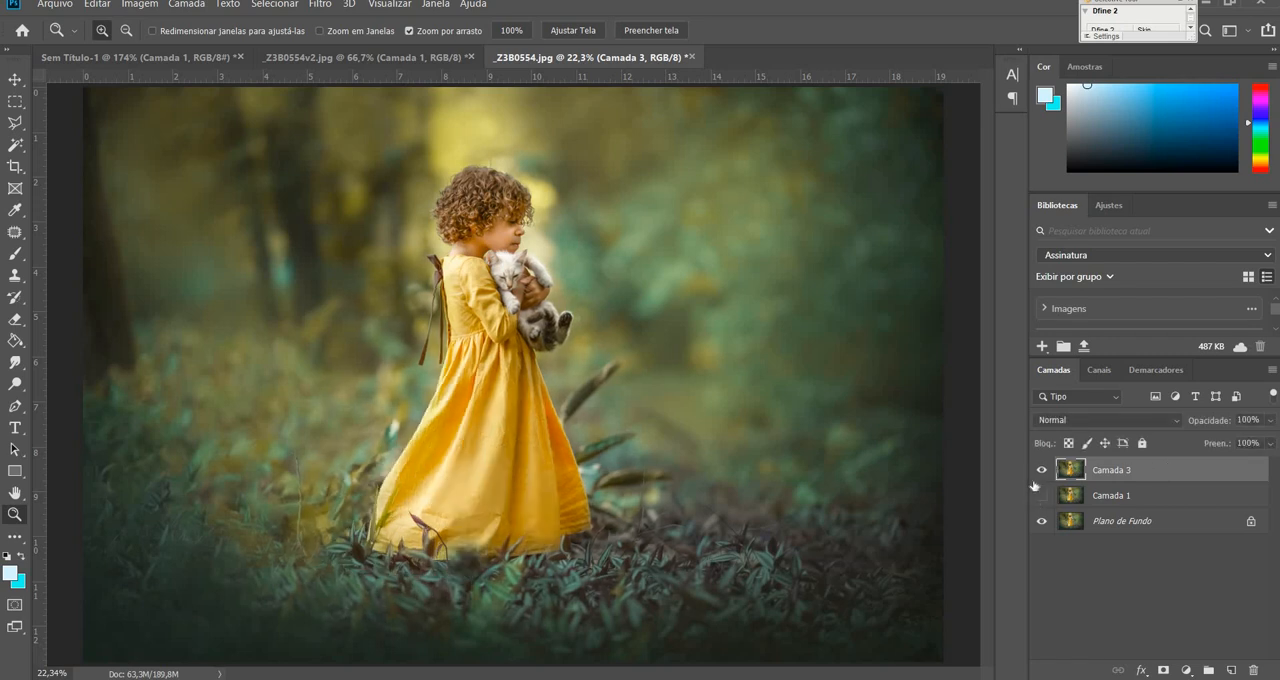
left_click(1042, 470)
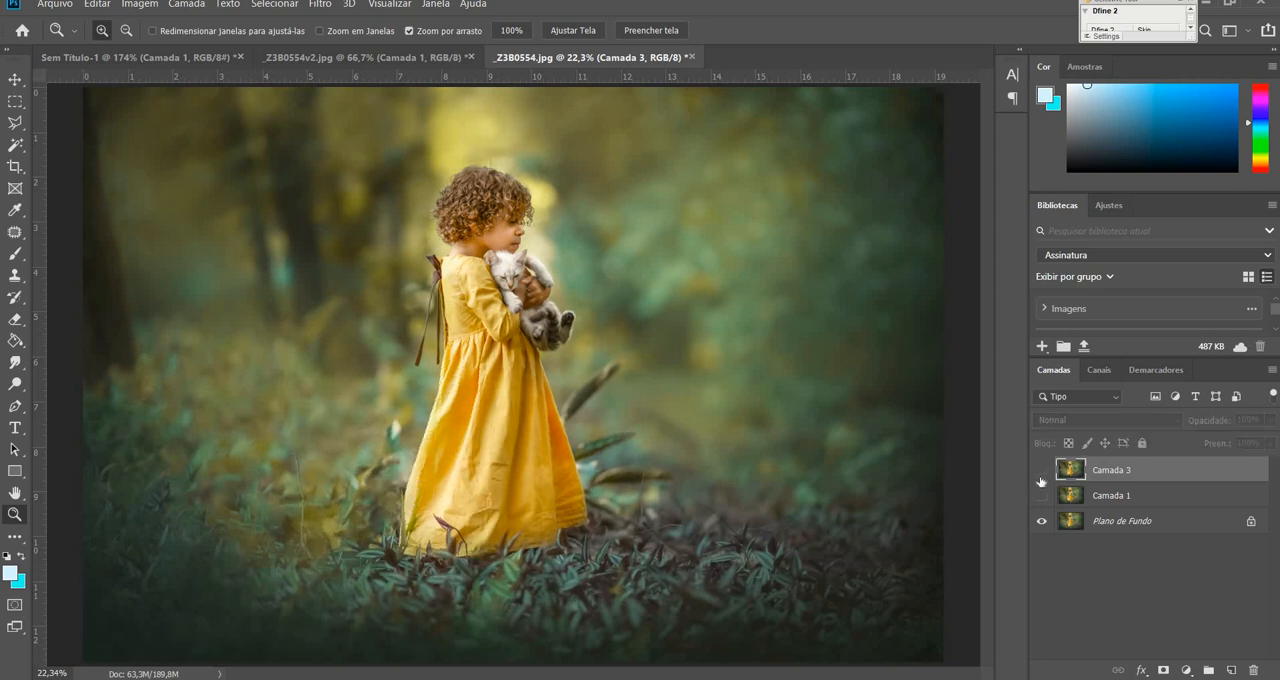
left_click(1042, 470)
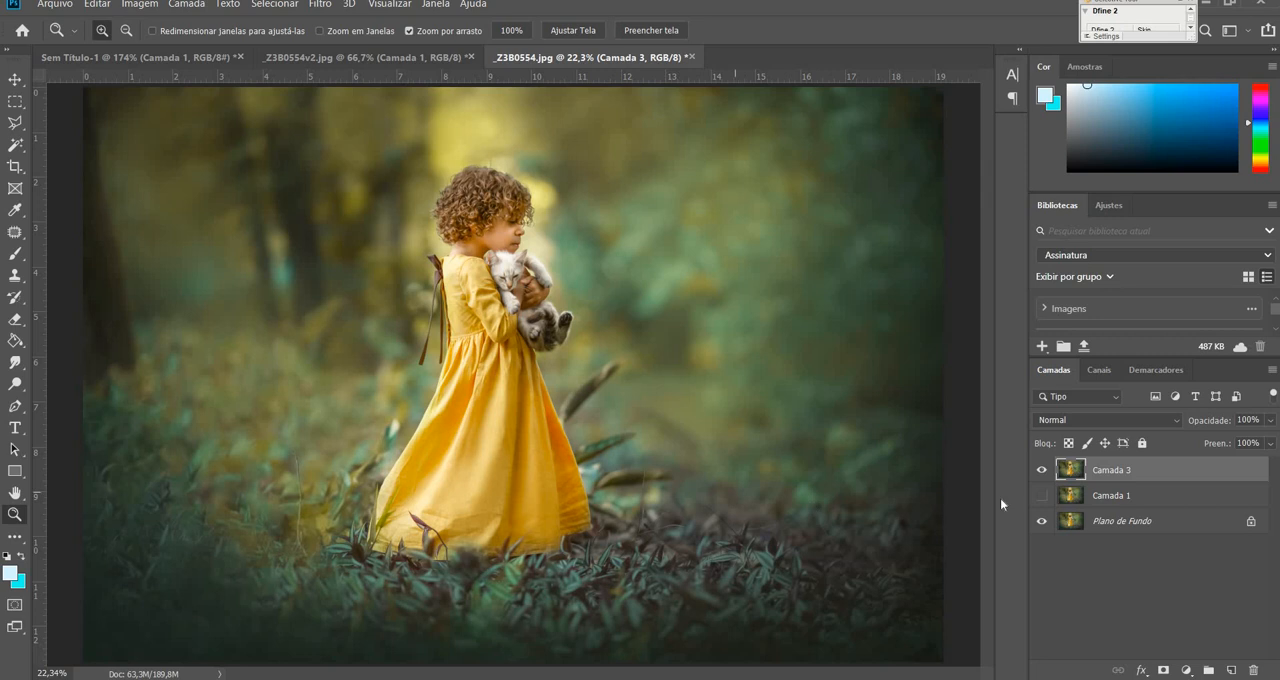
left_click(1044, 472)
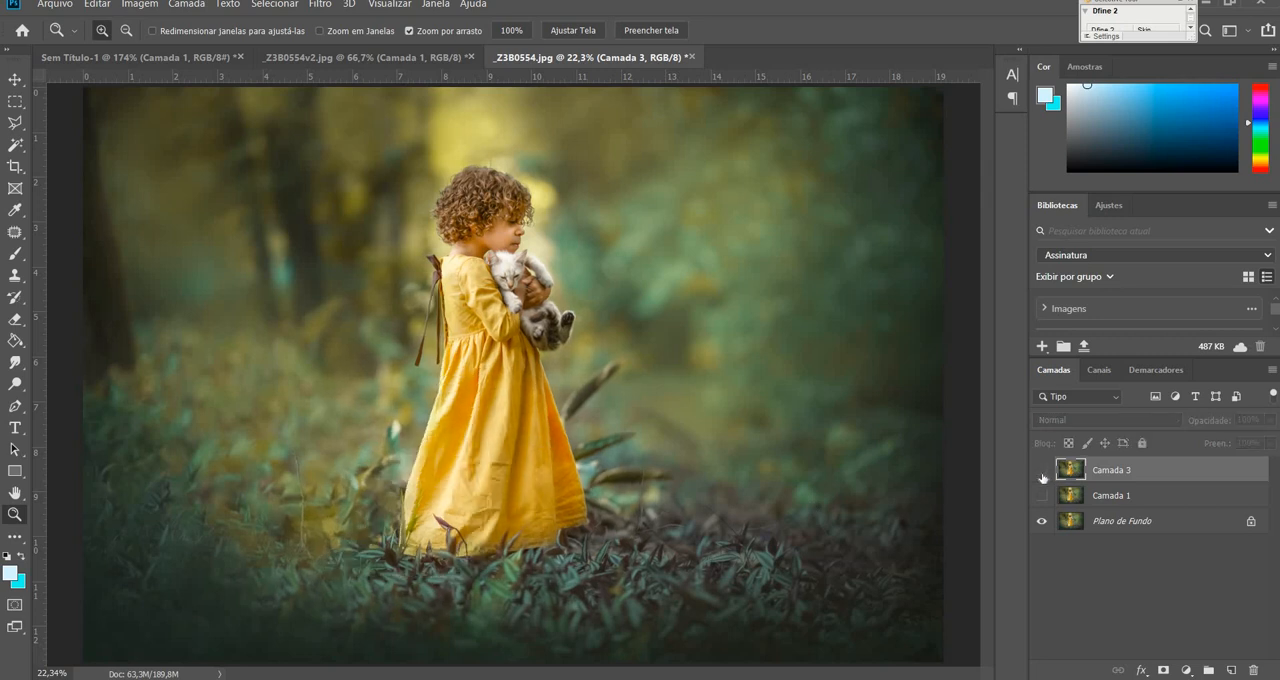
left_click(1044, 471)
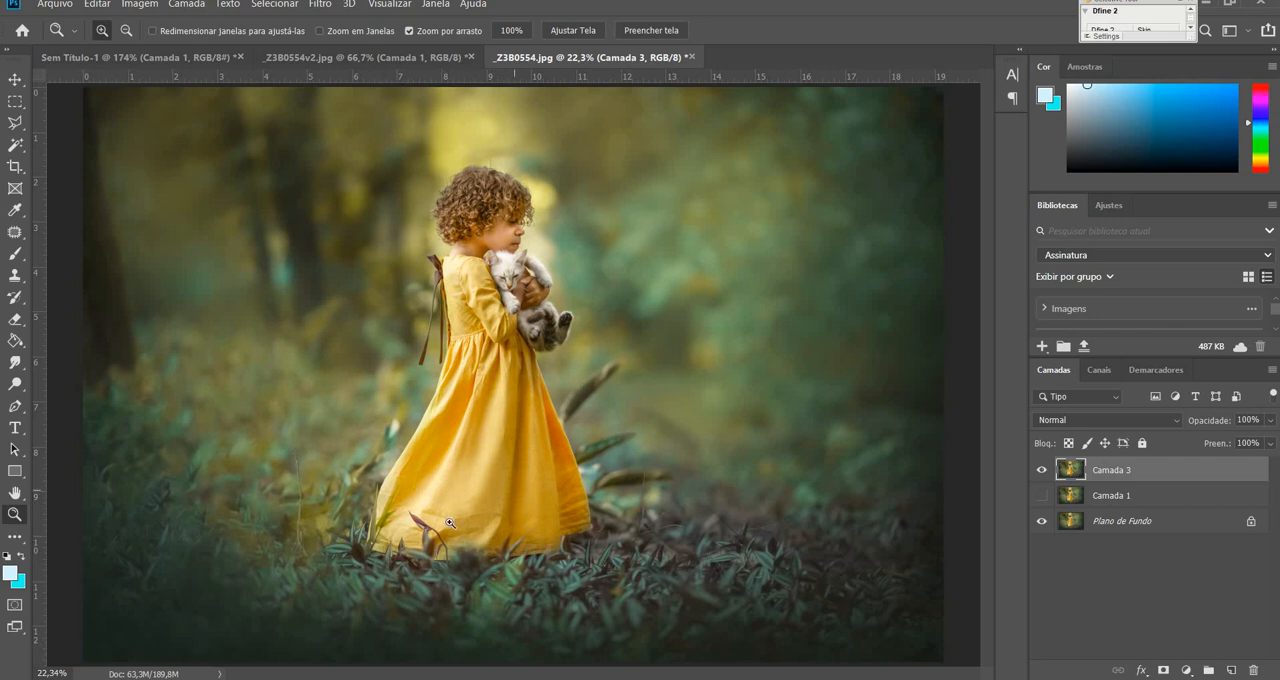
Smooth the folds down the middle of the skirt with the Mixer Brush at 175 px, using colour sampled from the dress.
left_click_drag(467, 483, 516, 455)
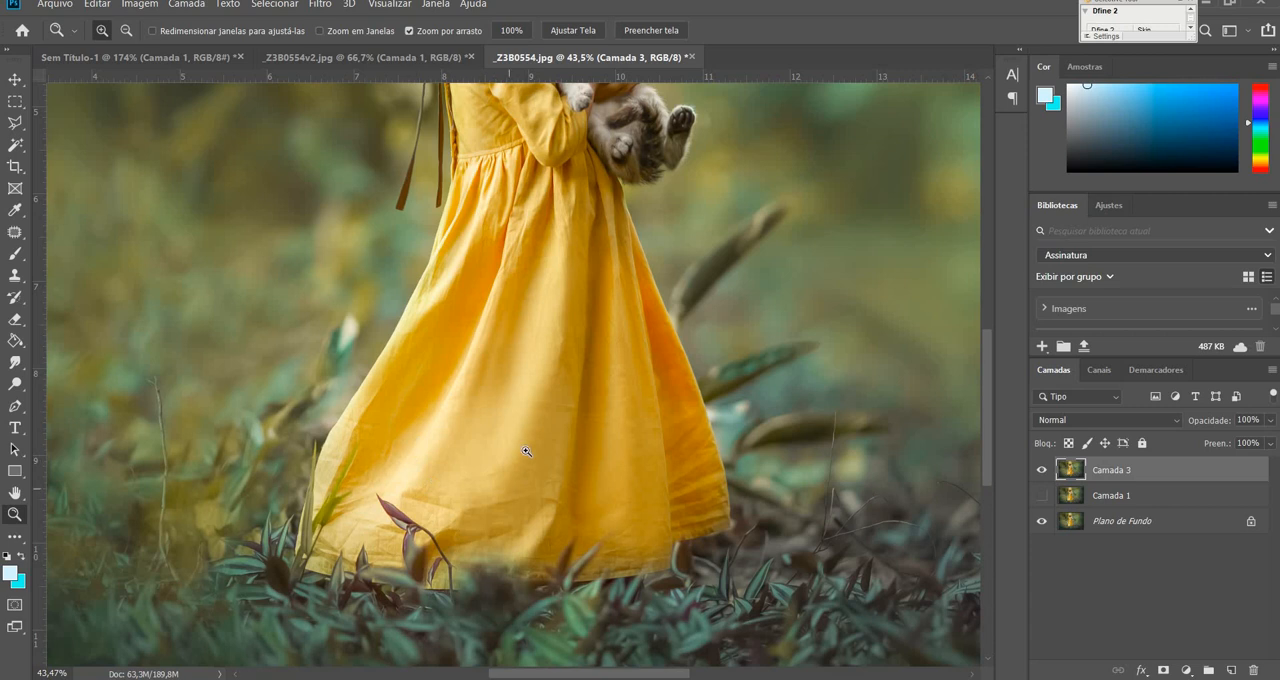
left_click(15, 253)
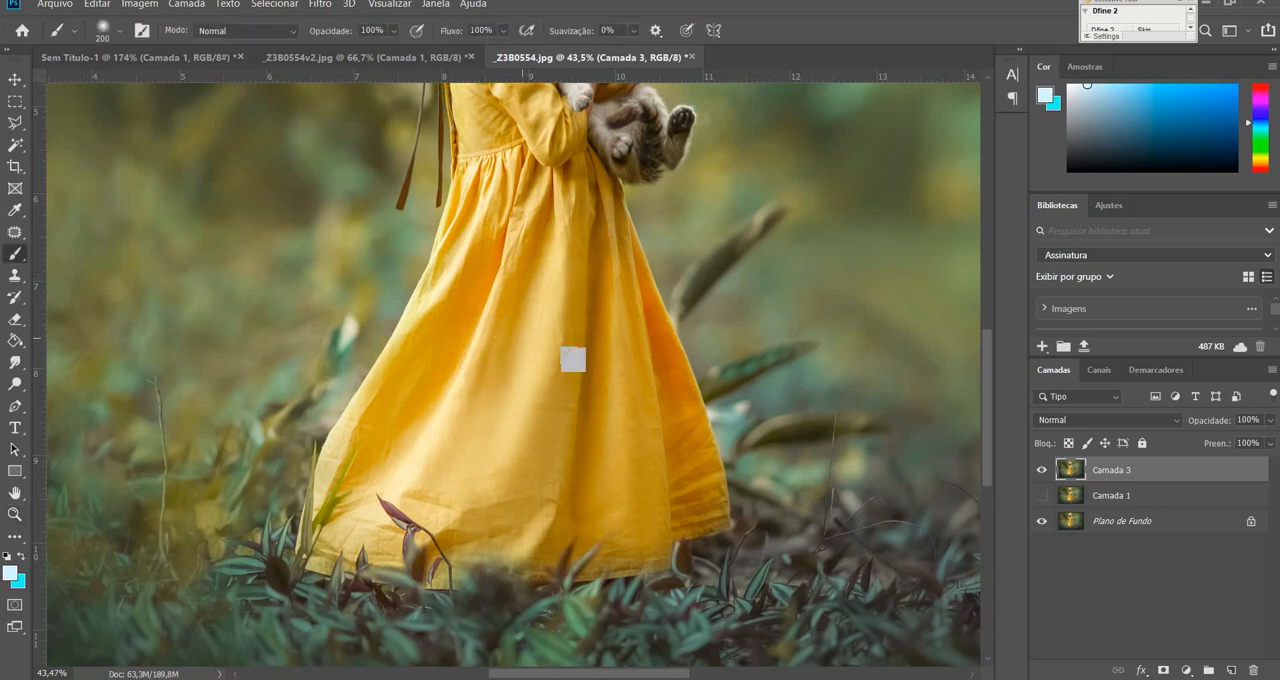
left_click(509, 338, "alt")
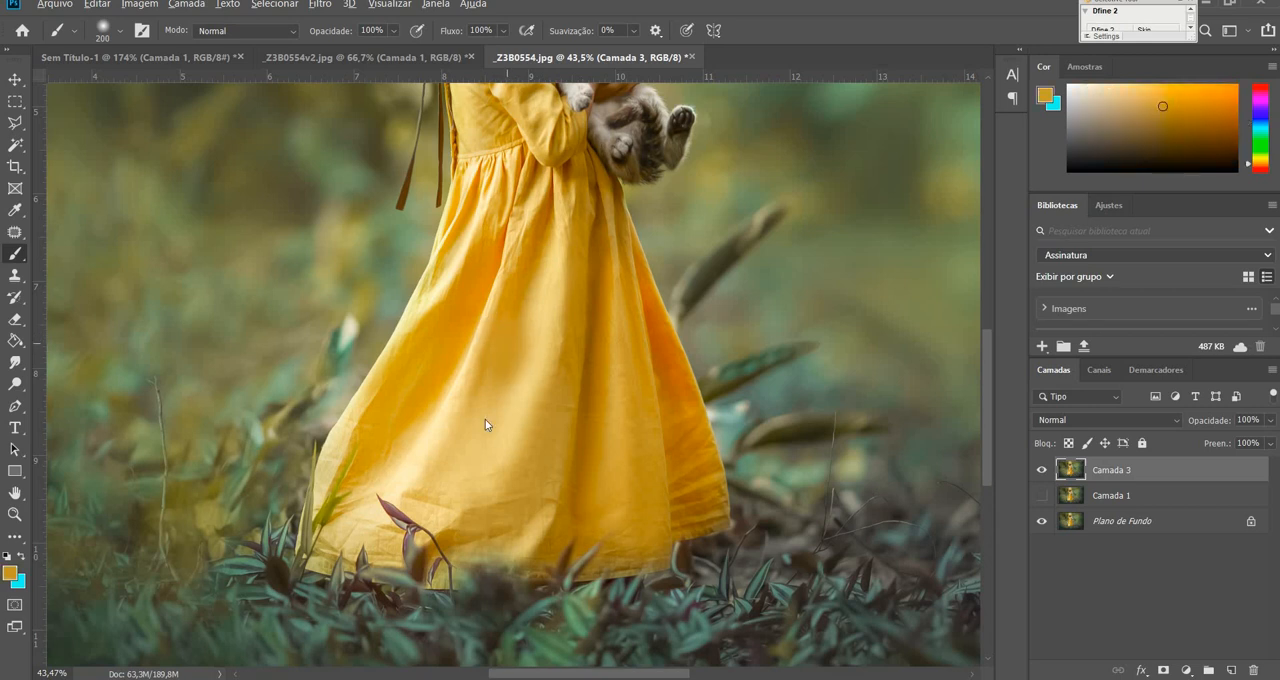
right_click(22, 257)
left_click(80, 303)
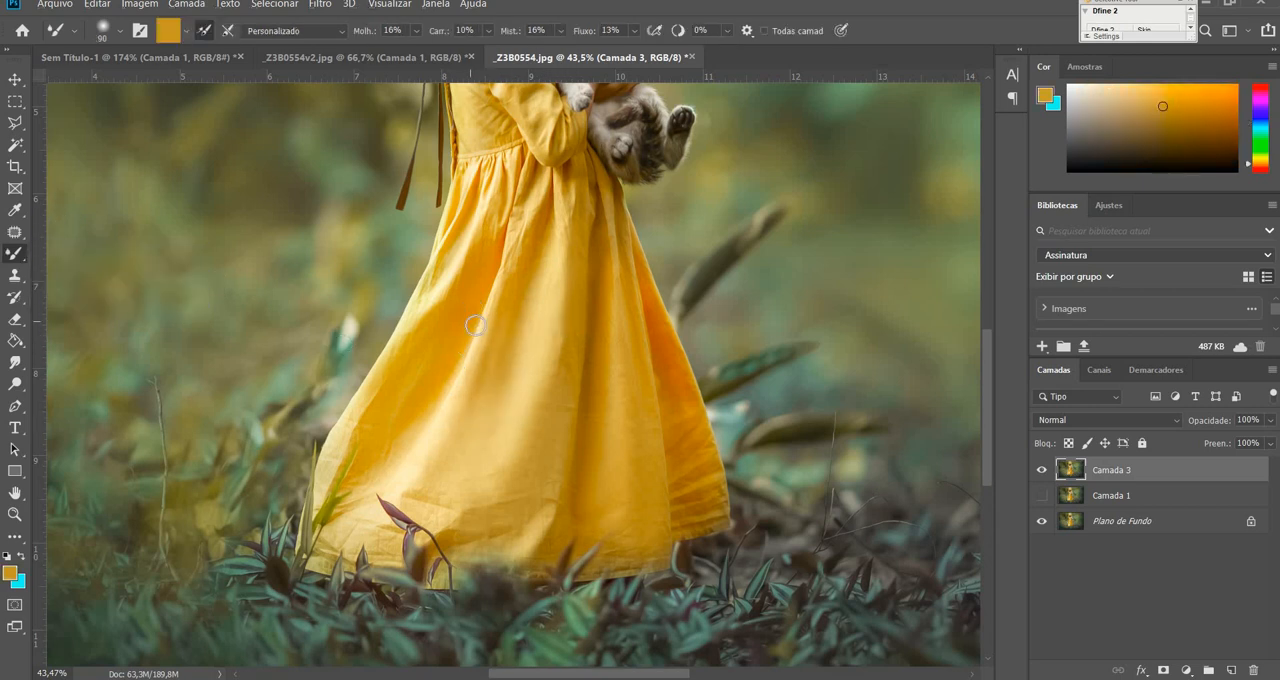
left_click(514, 340, "alt")
key("bracketright")
key("bracketright")
key("bracketright")
key("bracketright")
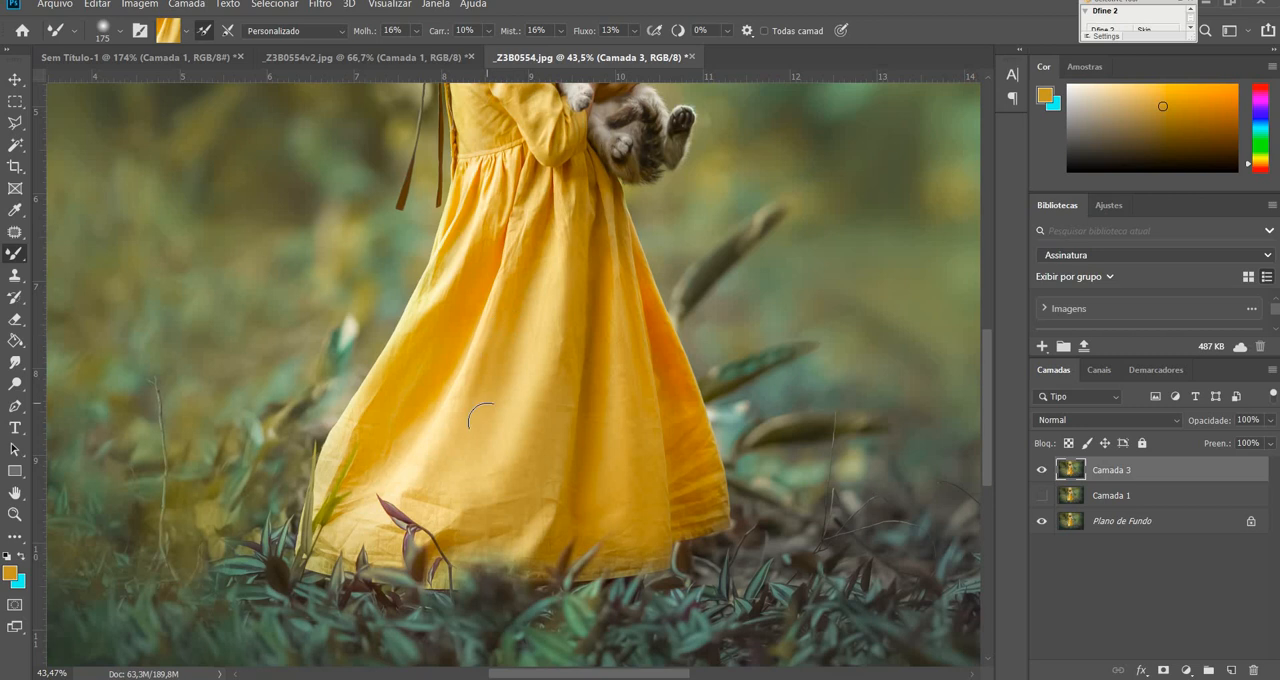
left_click(567, 400, "alt")
mouse_move(573, 385)
left_mouse_down()
mouse_move(559, 469)
mouse_move(541, 483)
left_mouse_up()
left_click(575, 346, "alt")
mouse_move(575, 350)
left_mouse_down()
mouse_move(541, 470)
mouse_move(580, 402)
left_mouse_up()
left_click(579, 339, "alt")
Sample dress tones and blend the skirt's left folds and lower wrinkles, enlarging the Mixer Brush to 300 px.
left_click(417, 384, "alt")
left_click(455, 328, "alt")
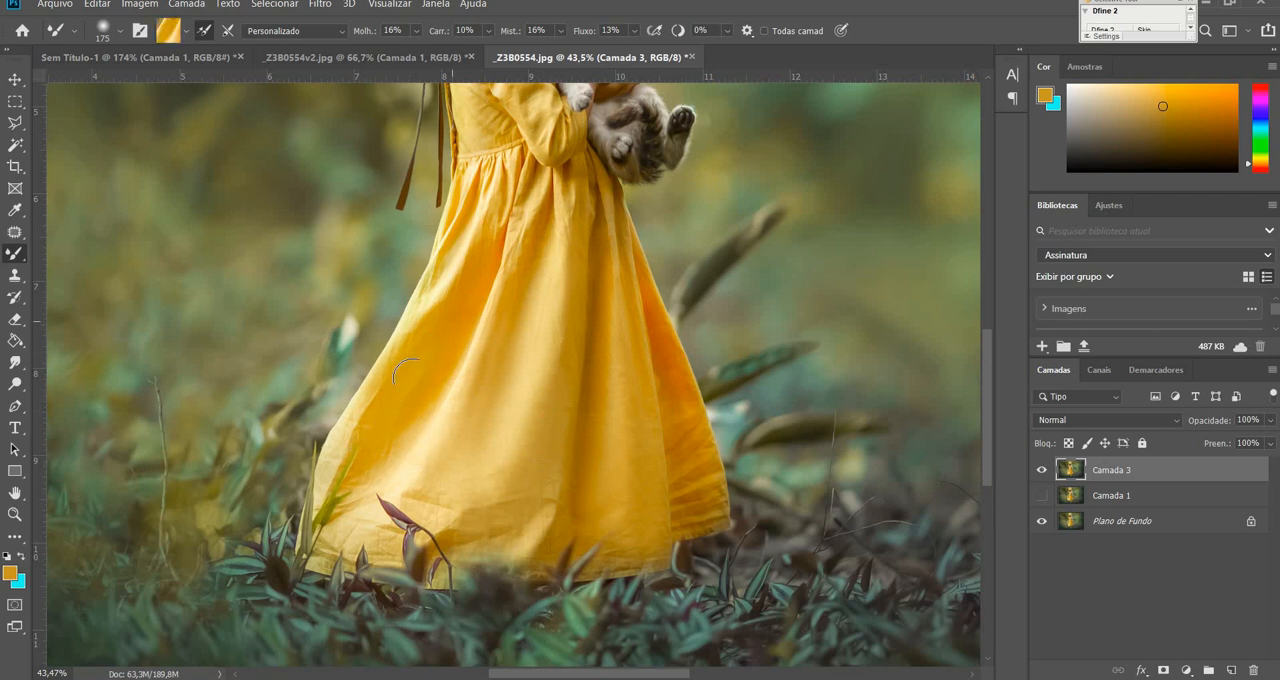
left_click(558, 463, "alt")
key("bracketright")
key("bracketright")
key("bracketright")
left_click(521, 497, "alt")
left_click_drag(489, 511, 473, 477)
left_click(472, 474, "alt")
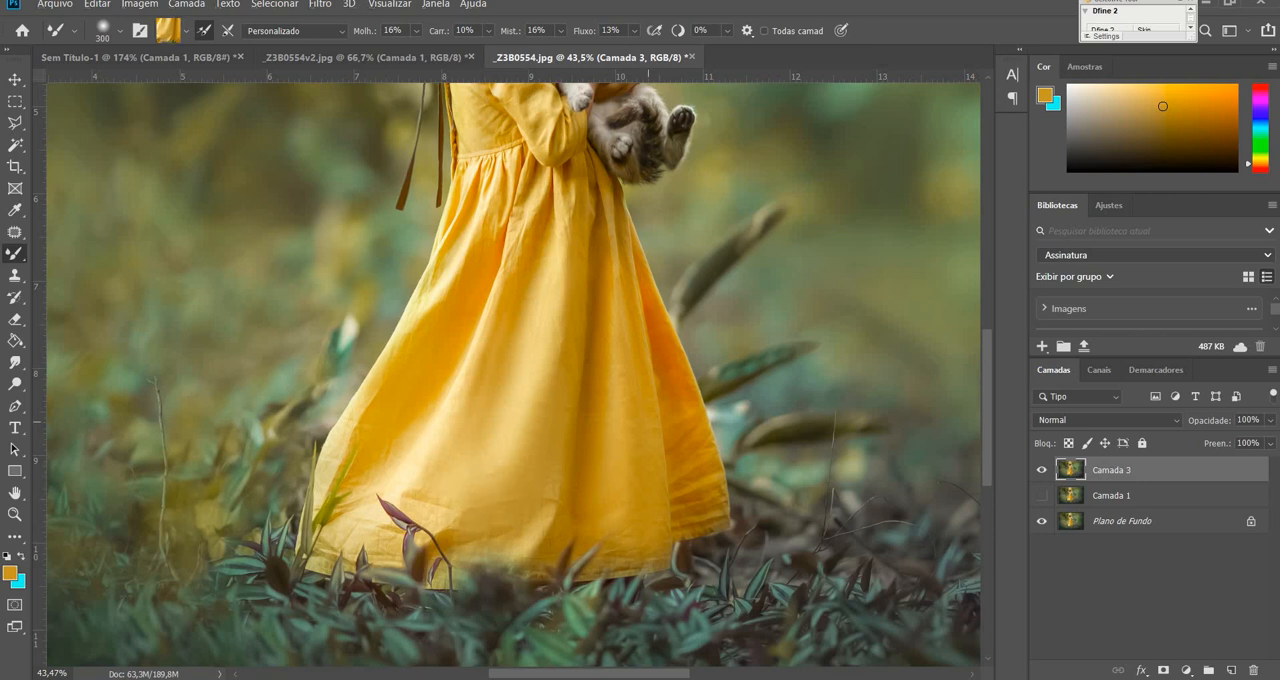
Inspect the smoothed skirt up close, and compare the whole image with the original by hiding and showing Camada 3.
scroll(741, 366, "up", 2)
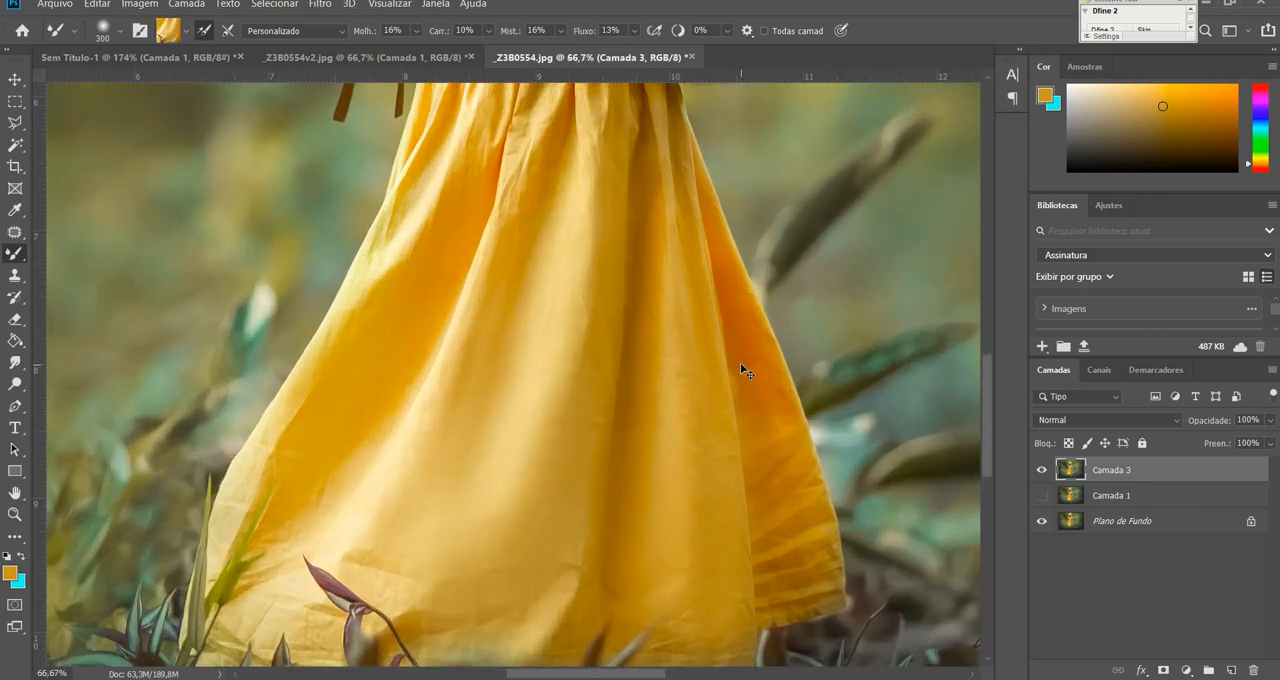
scroll(740, 370, "up", 1)
key("ctrl+0")
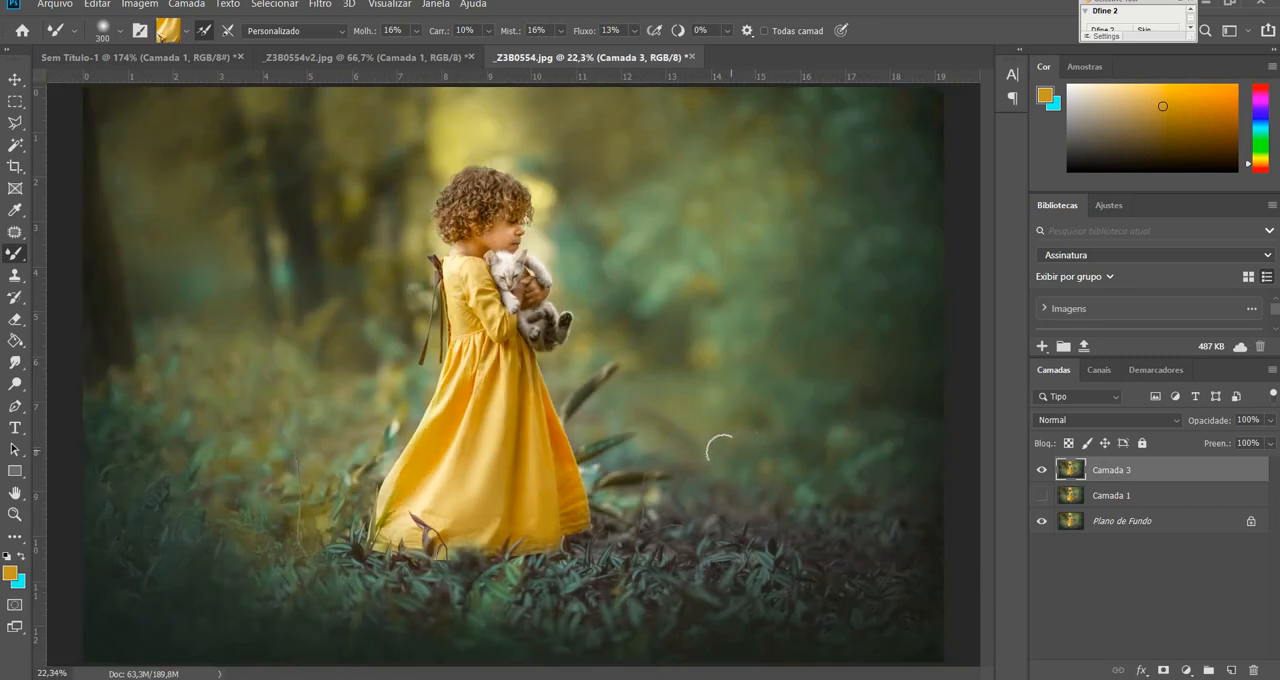
left_click(1044, 473)
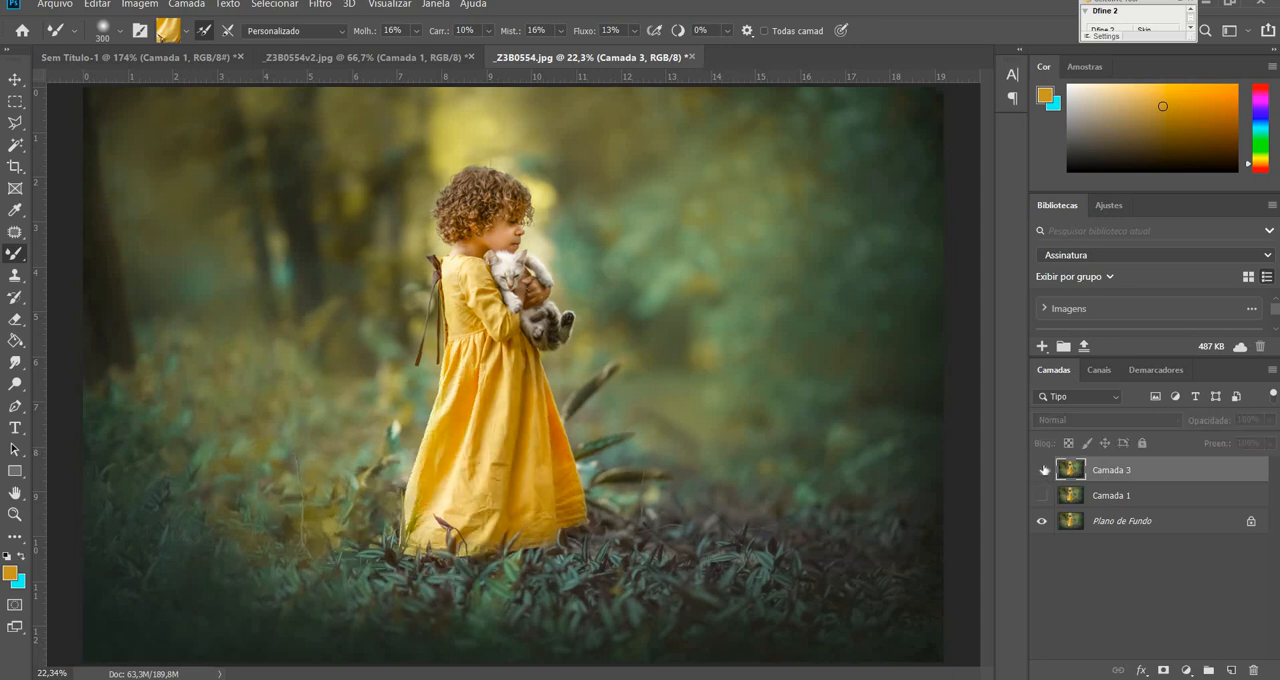
left_click(1043, 472)
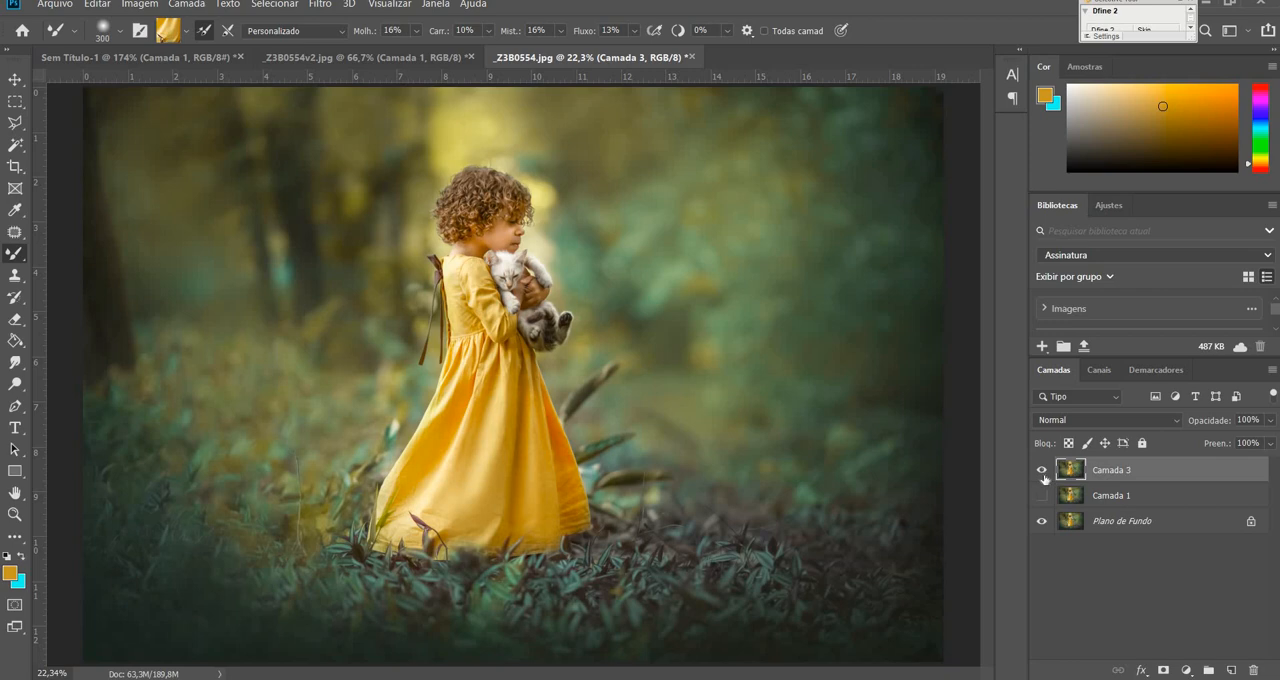